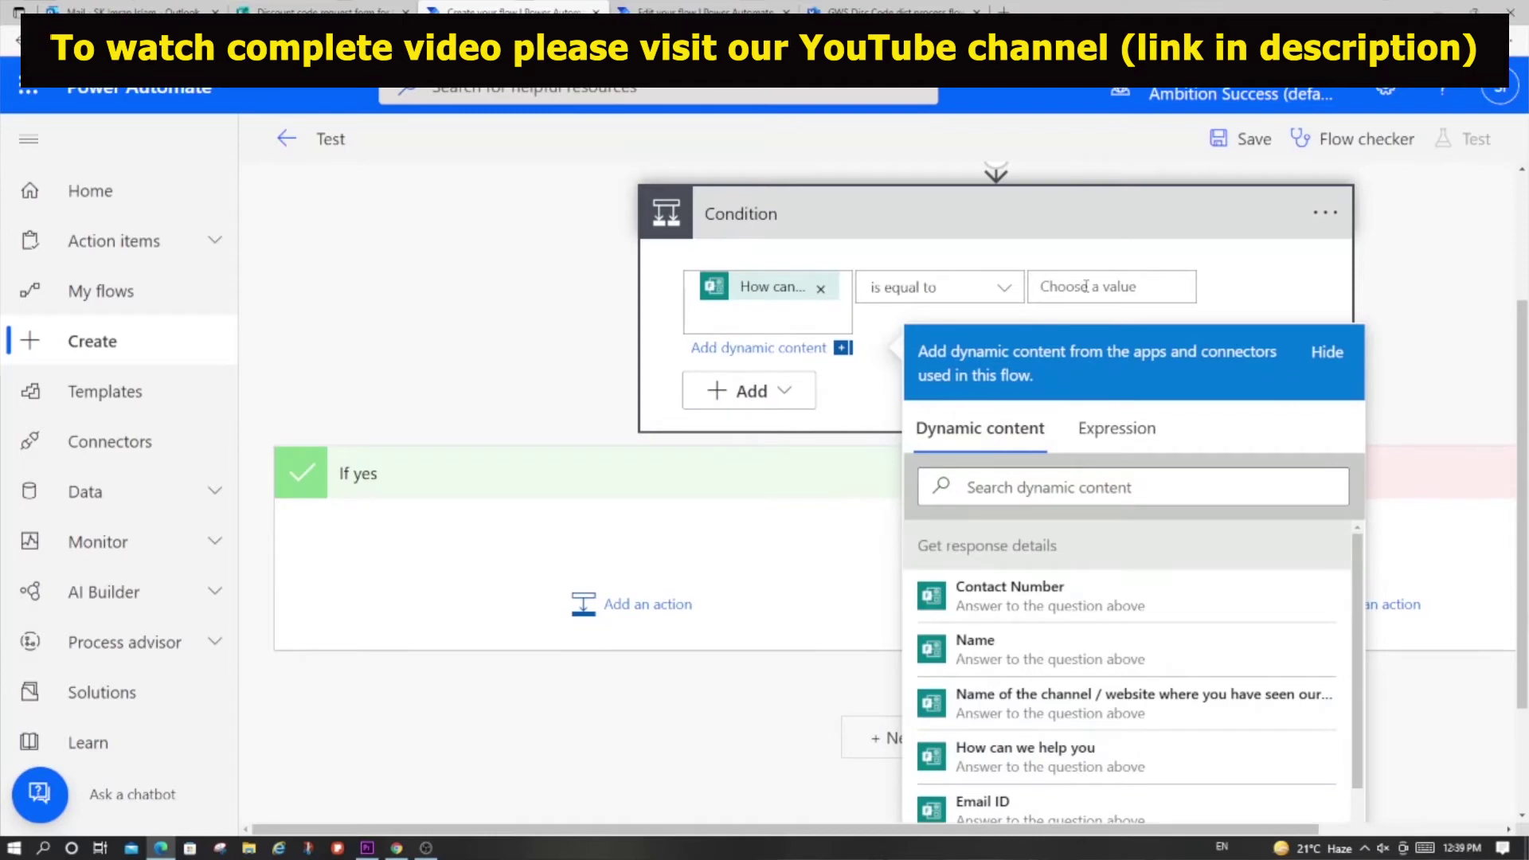
Step: Paste 'Give me Google Workspace discount code' from the form as the Condition's value, then add an If yes action
{"action": "left_click", "coordinate": [323, 11]}
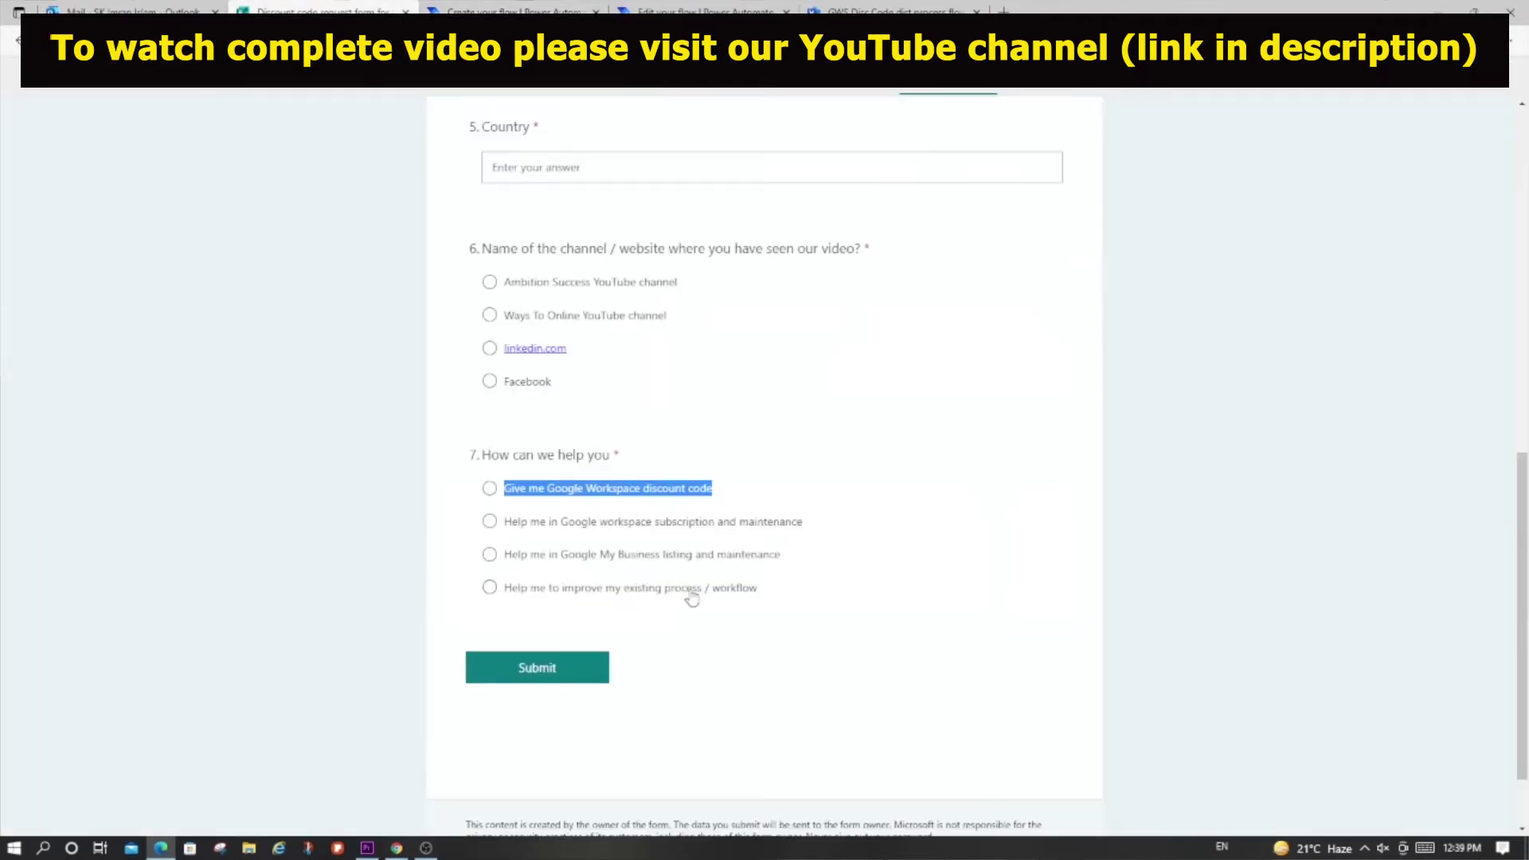
{"action": "left_click", "coordinate": [550, 11]}
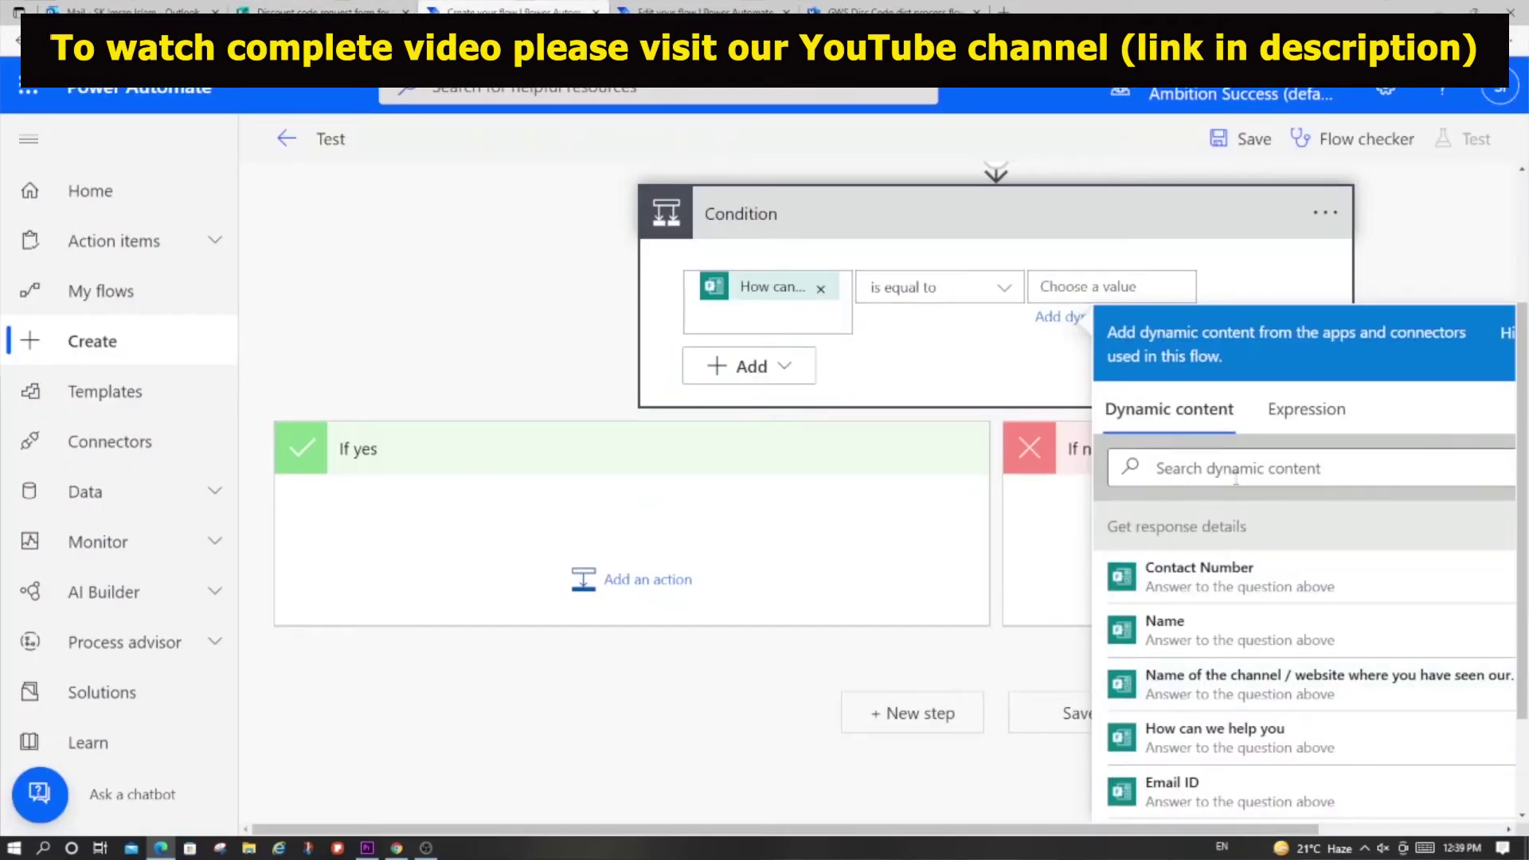
{"action": "type", "text": "Give me Google Workspace discount code"}
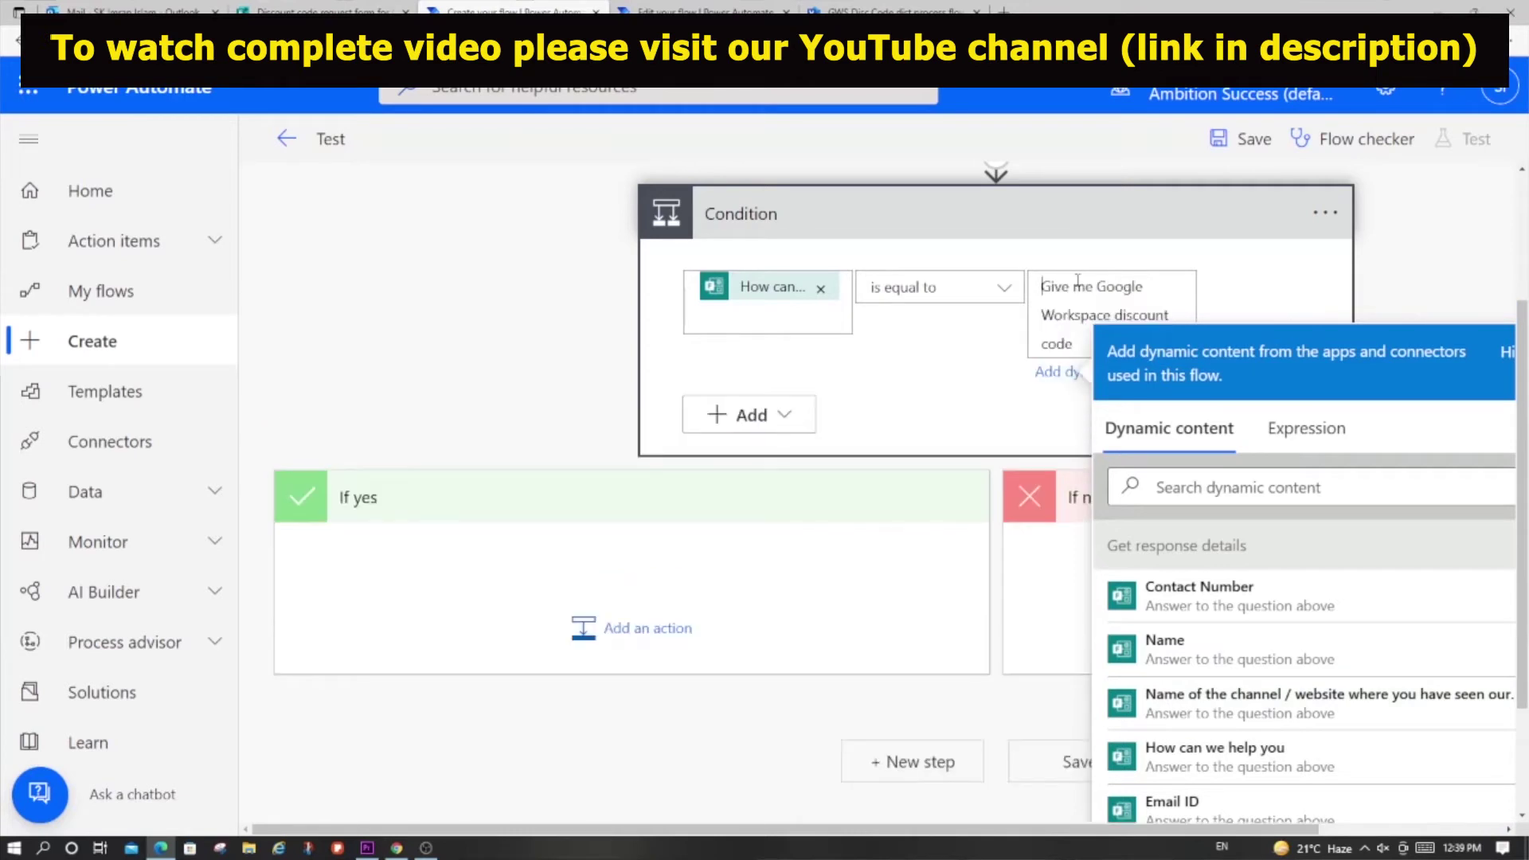
{"action": "left_click", "coordinate": [1297, 319]}
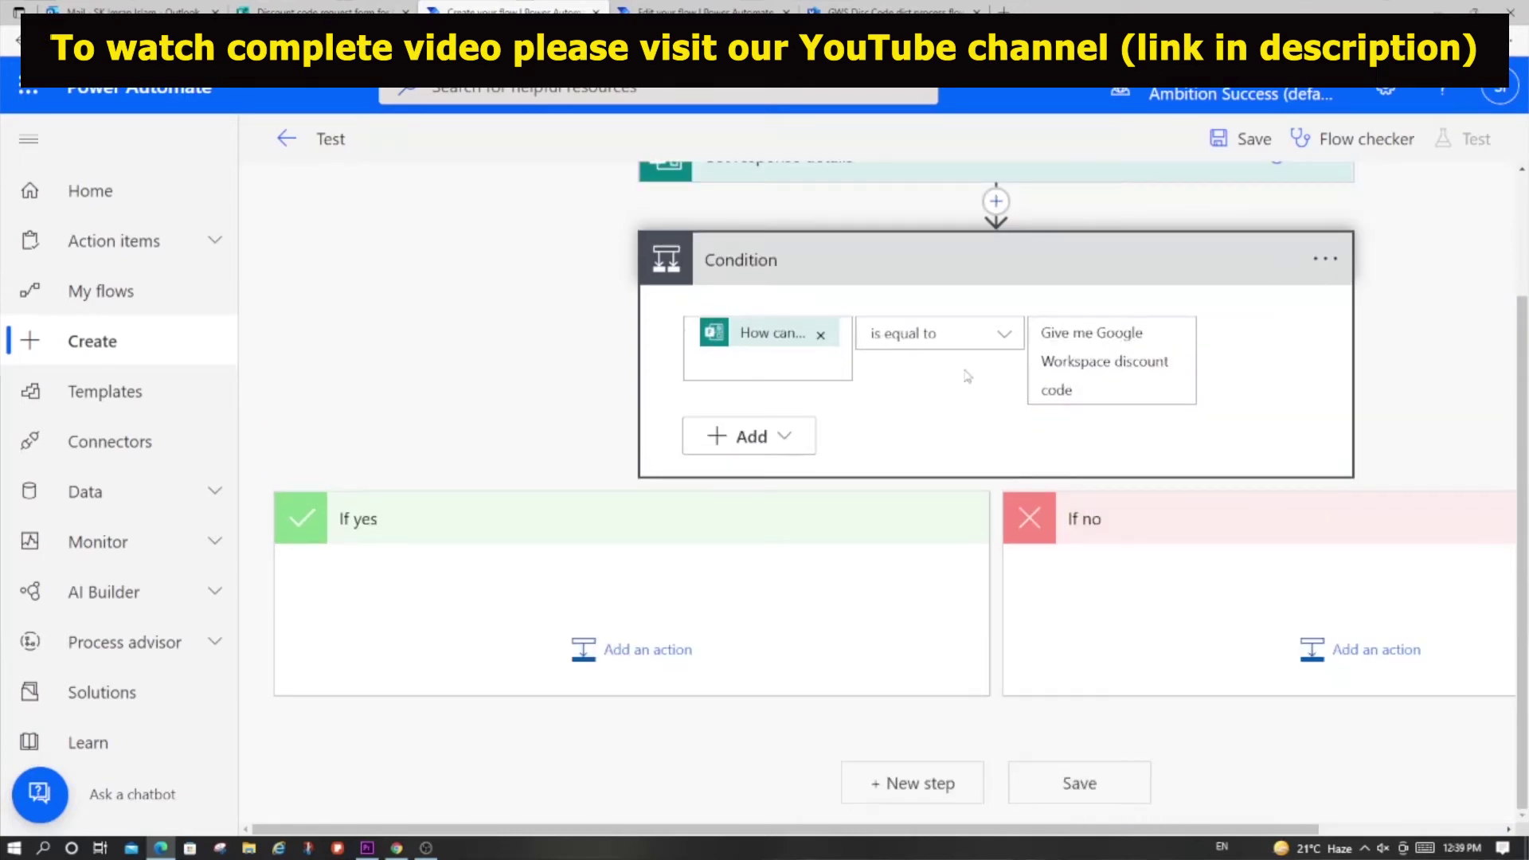
{"action": "left_click", "coordinate": [647, 650]}
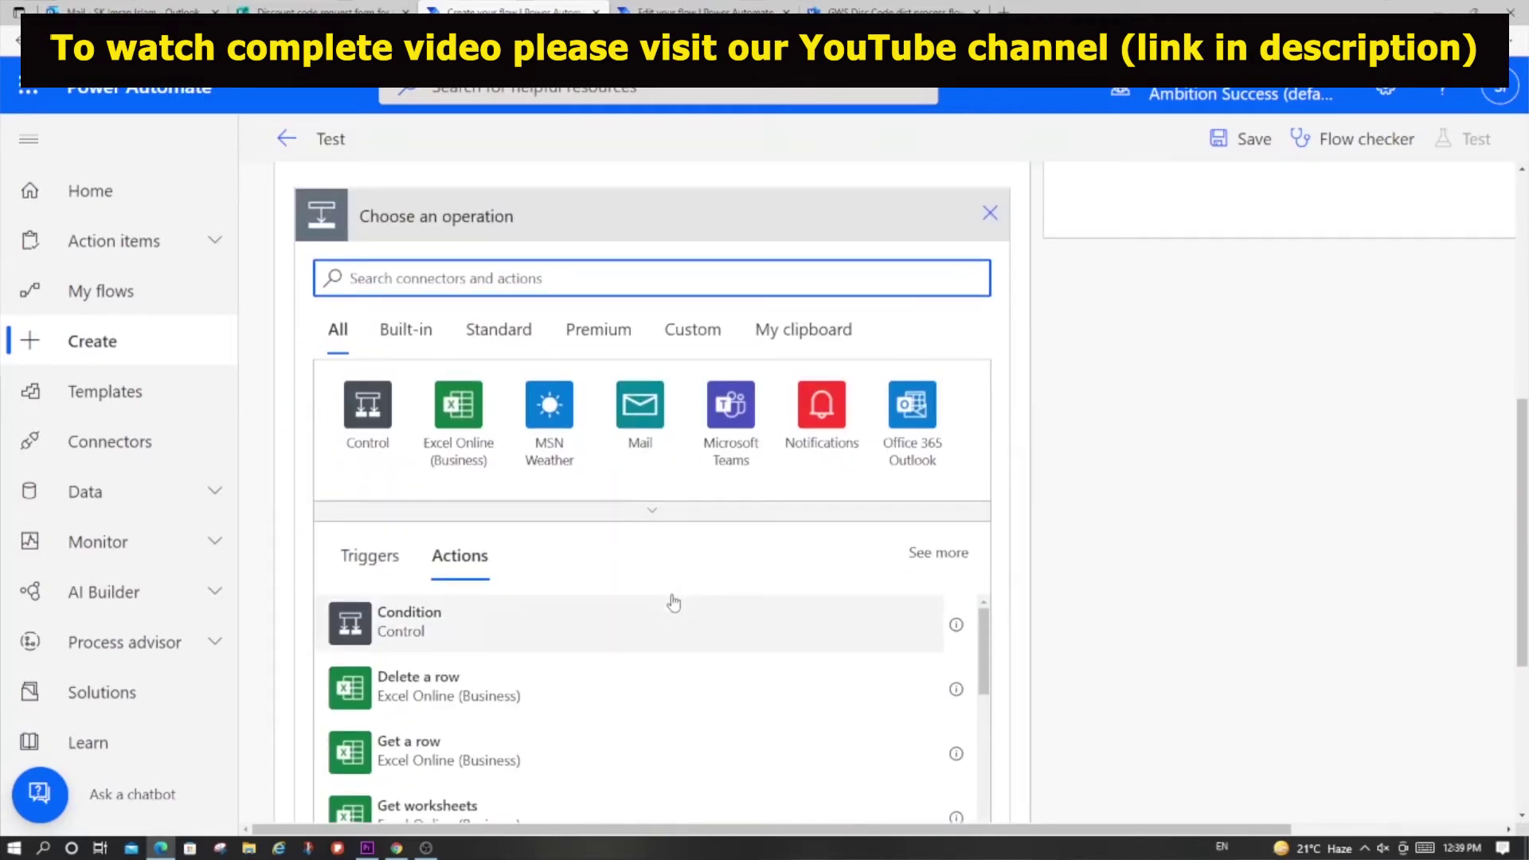
Step: Add the Office 365 Outlook 'Send an email (V2)' action under If yes, then view the reference flow
{"action": "type", "text": "send email"}
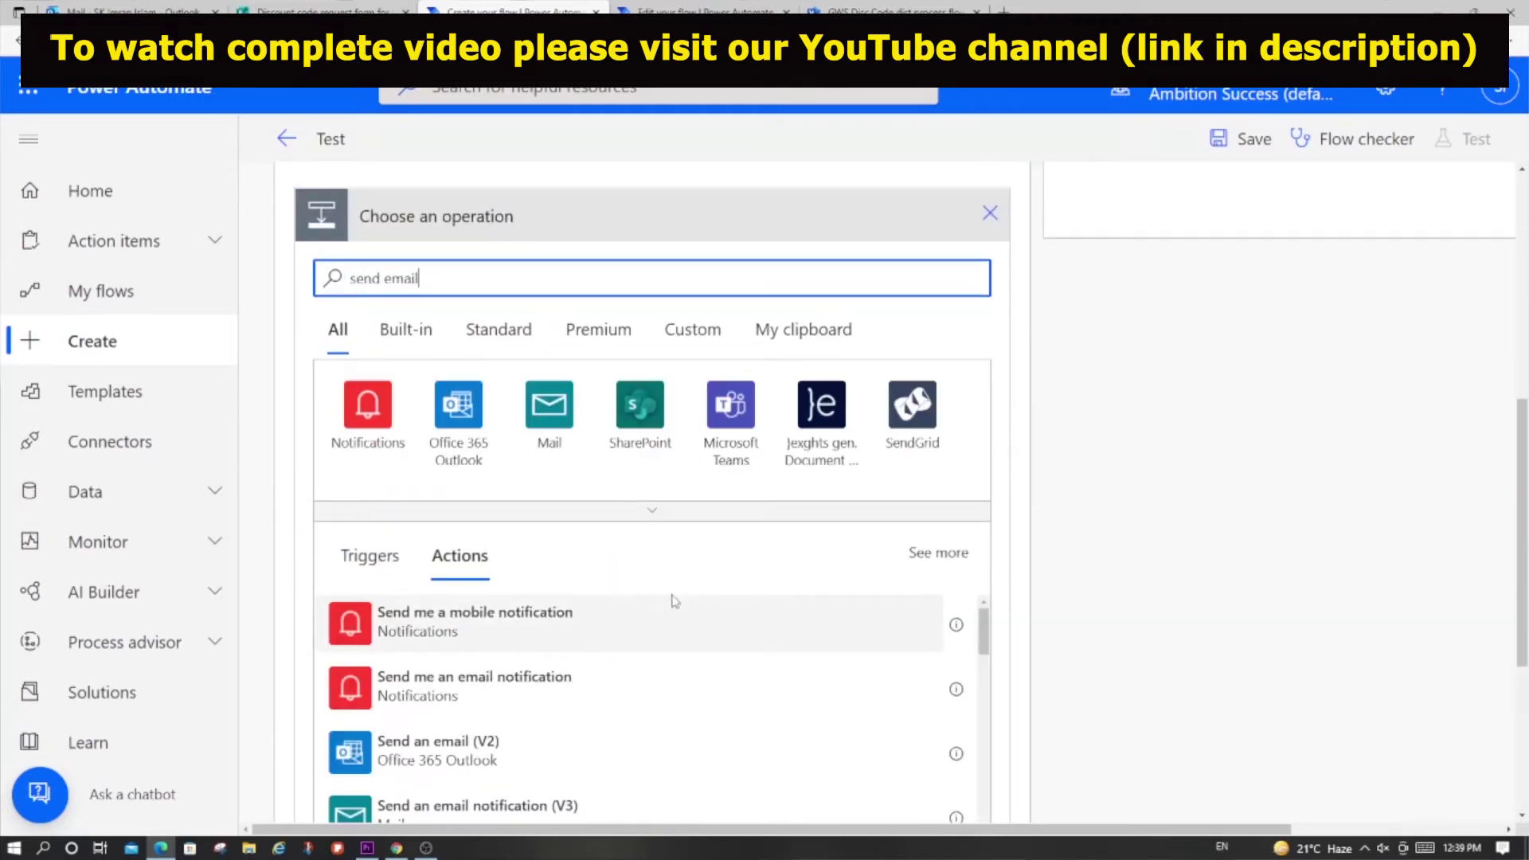
{"action": "scroll", "coordinate": [674, 603], "scroll_direction": "down", "scroll_amount": 1}
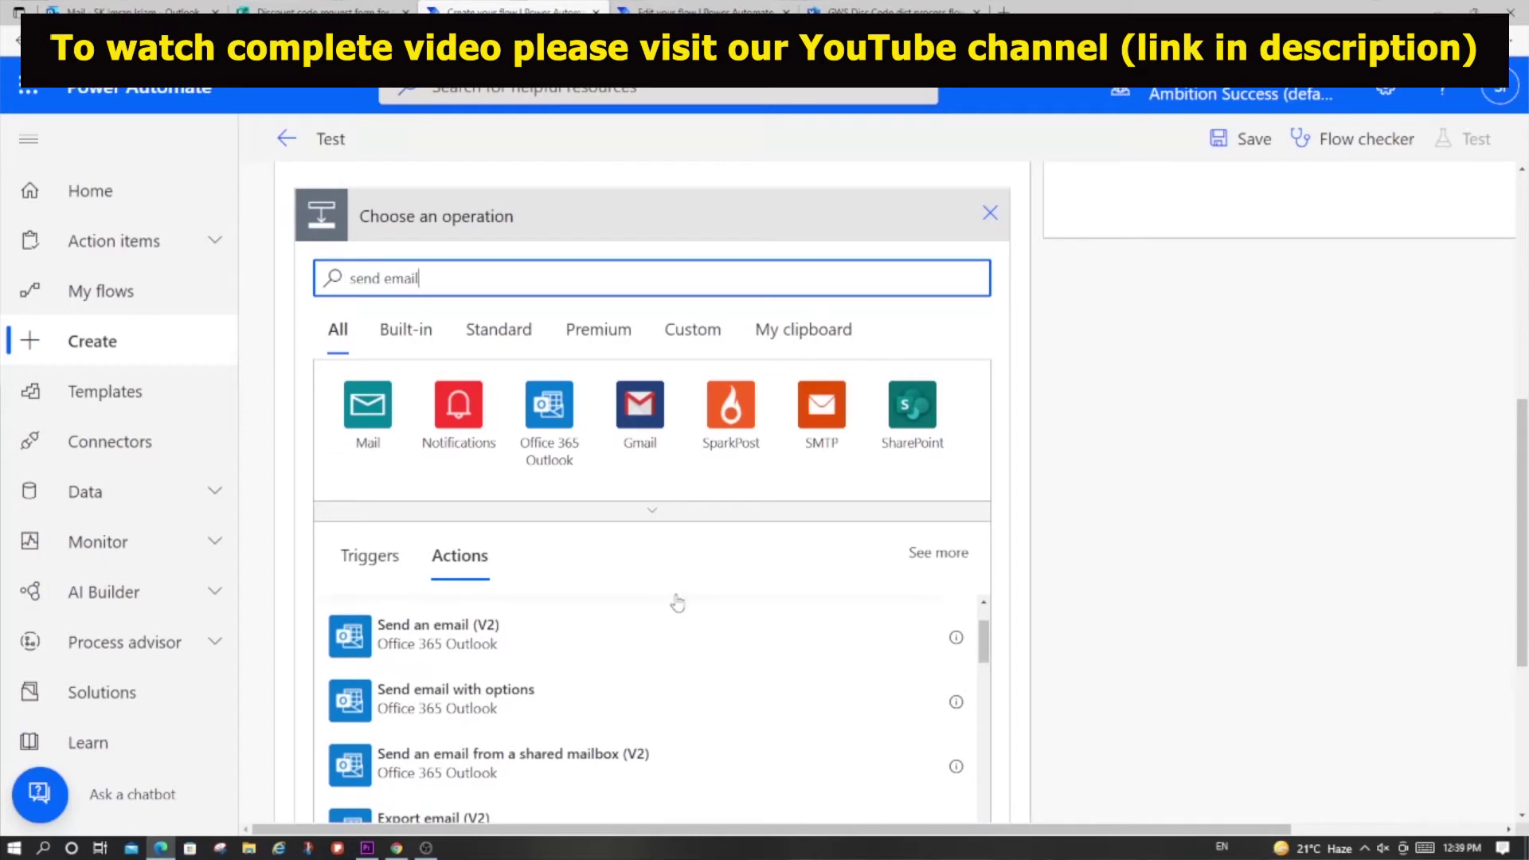
{"action": "left_click", "coordinate": [398, 632]}
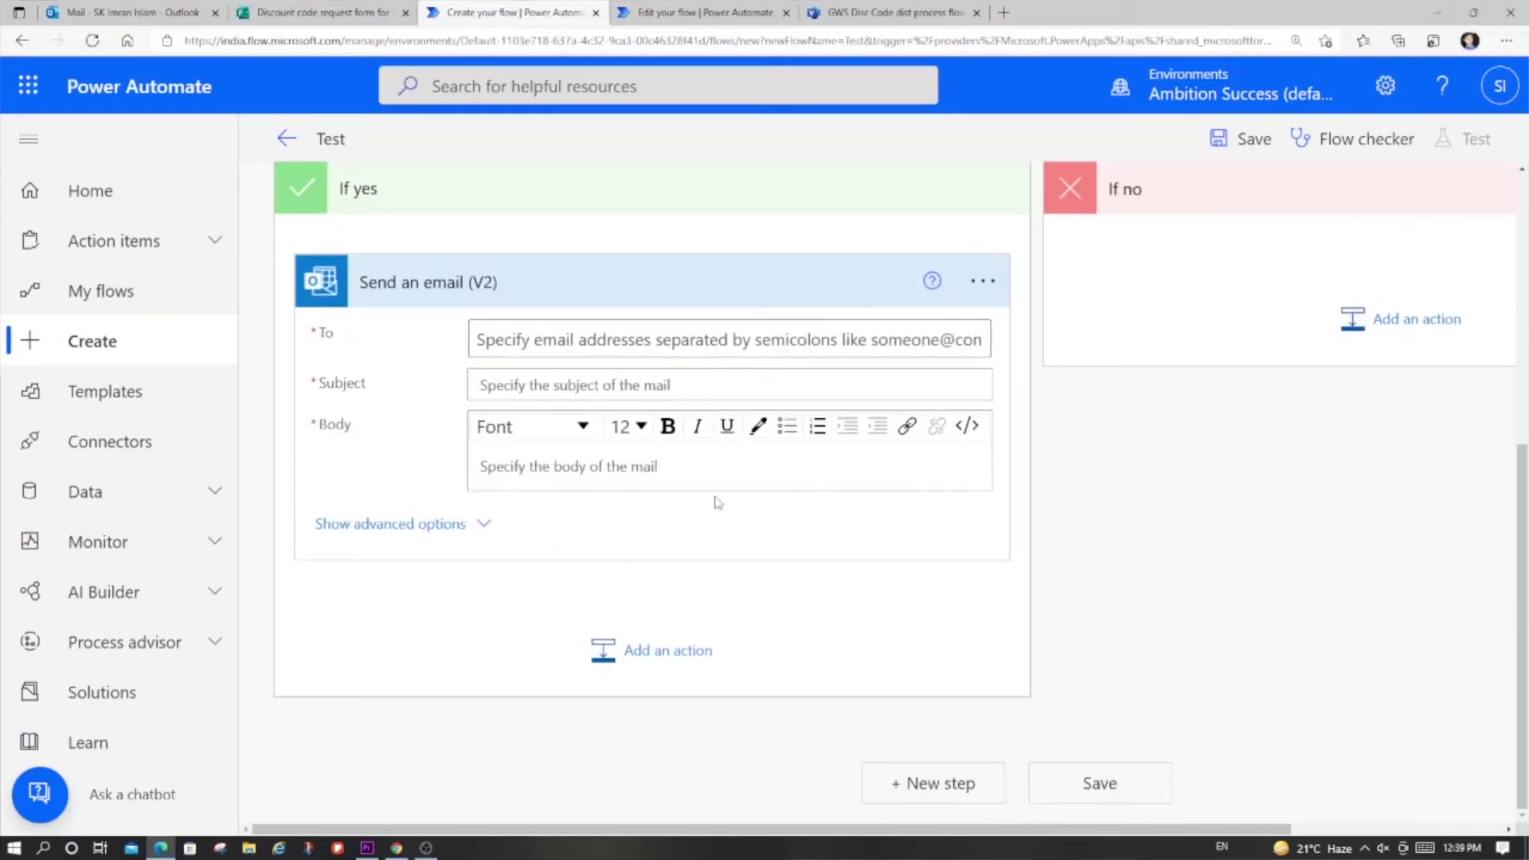
{"action": "left_click", "coordinate": [705, 12]}
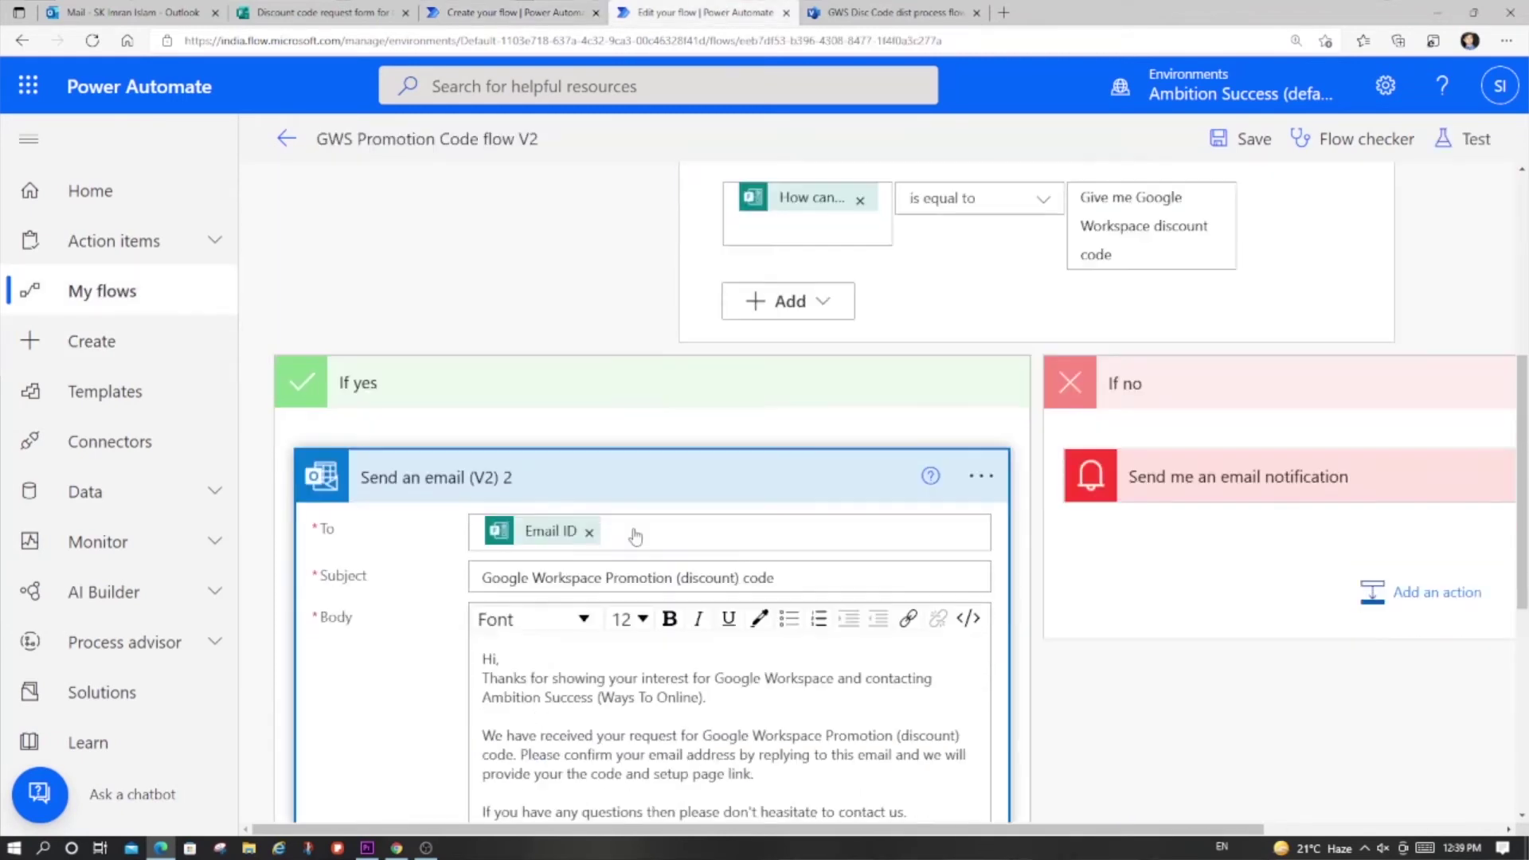
Step: Compare the form's Email ID question with what fills the reference email's recipient
{"action": "scroll", "coordinate": [601, 535], "scroll_direction": "down", "scroll_amount": 3}
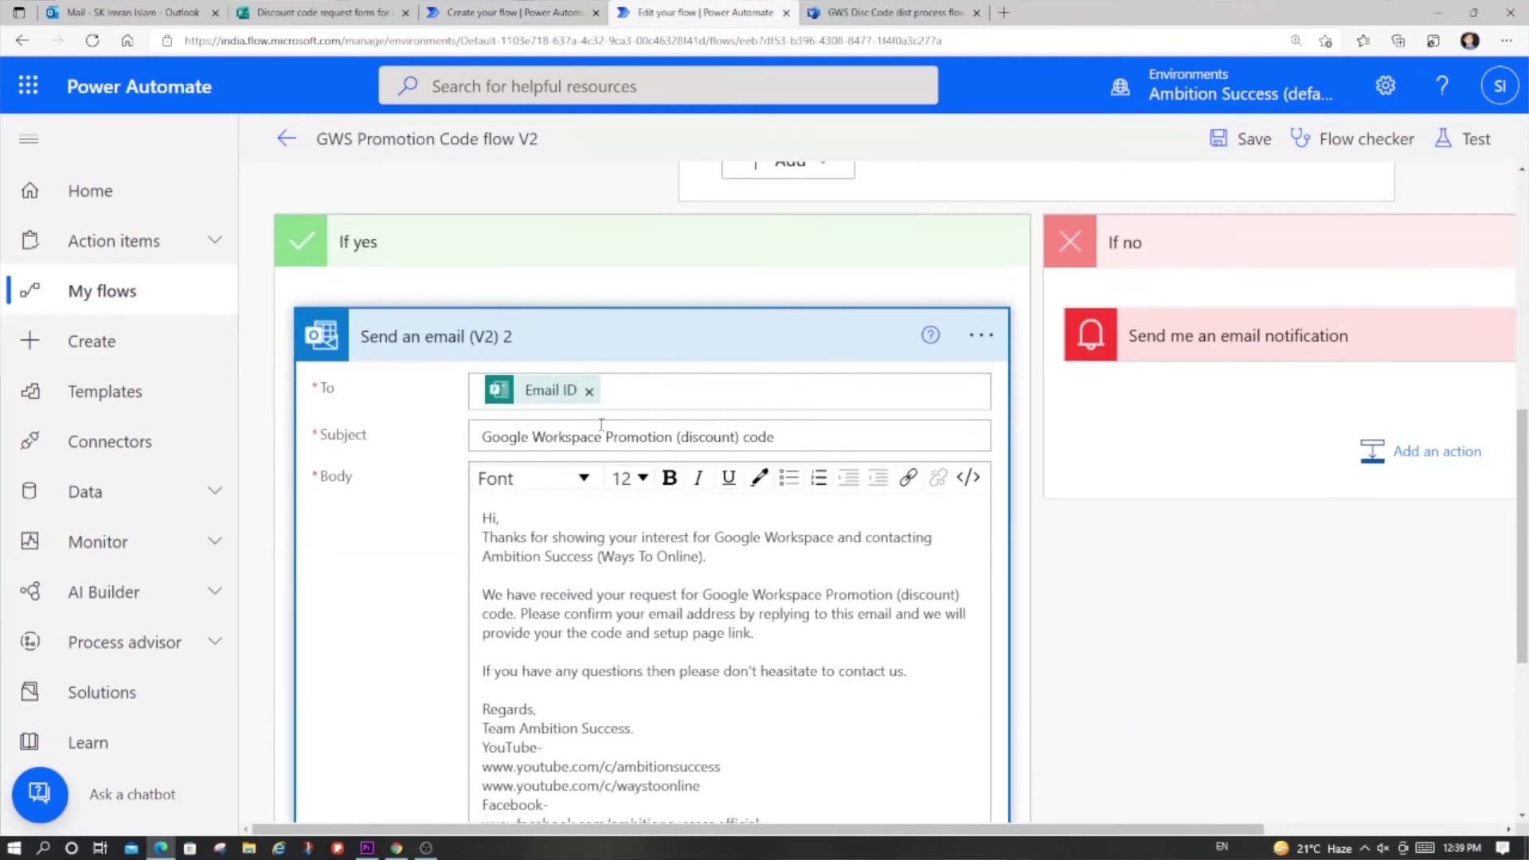
{"action": "left_click", "coordinate": [319, 12]}
{"action": "scroll", "coordinate": [789, 380], "scroll_direction": "up", "scroll_amount": 10}
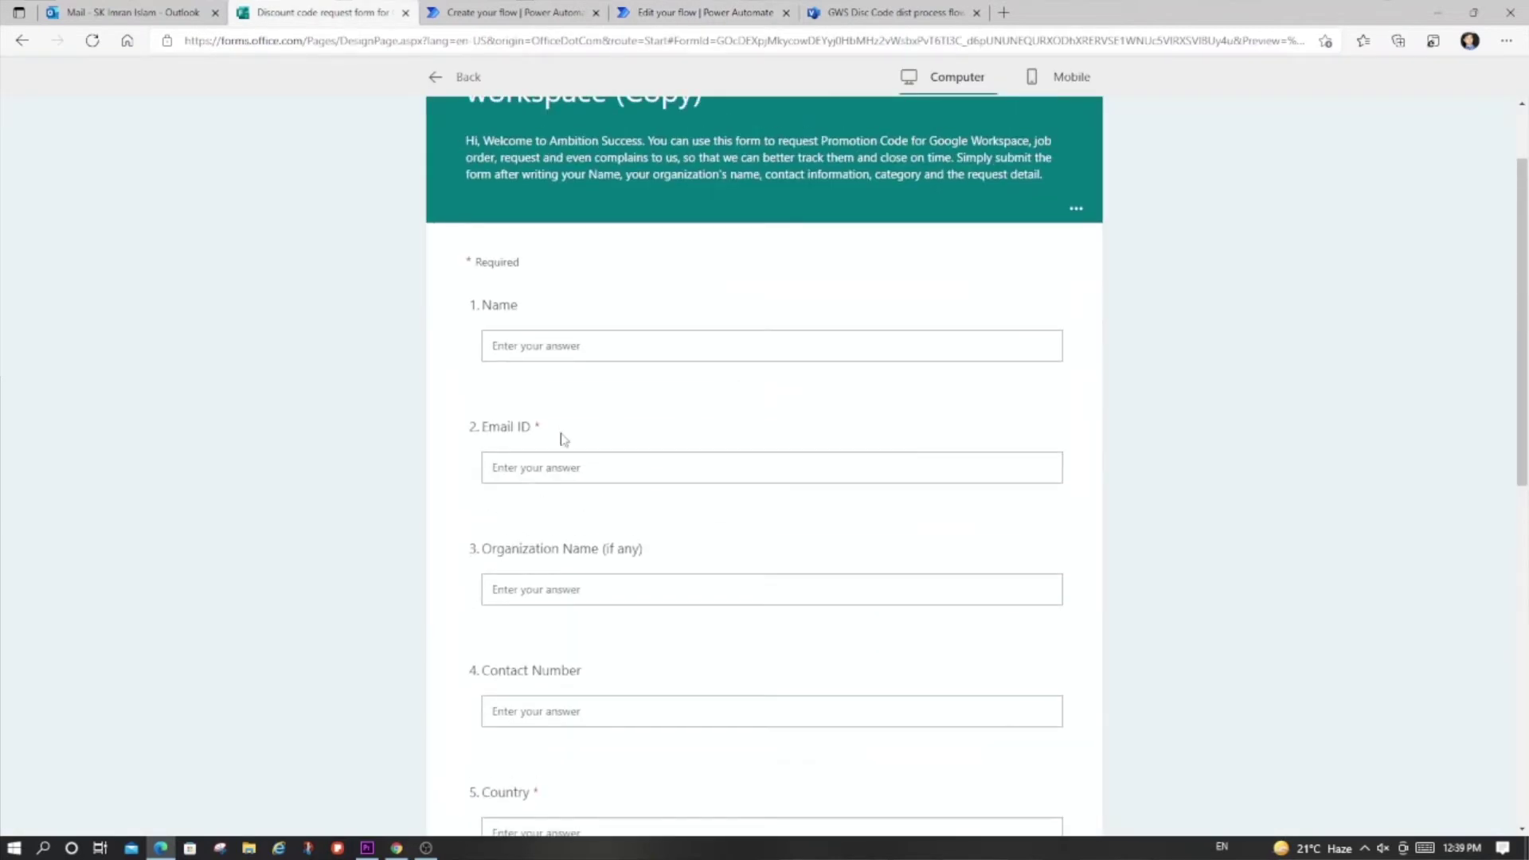
{"action": "left_click_drag", "start_coordinate": [493, 428], "coordinate": [534, 428]}
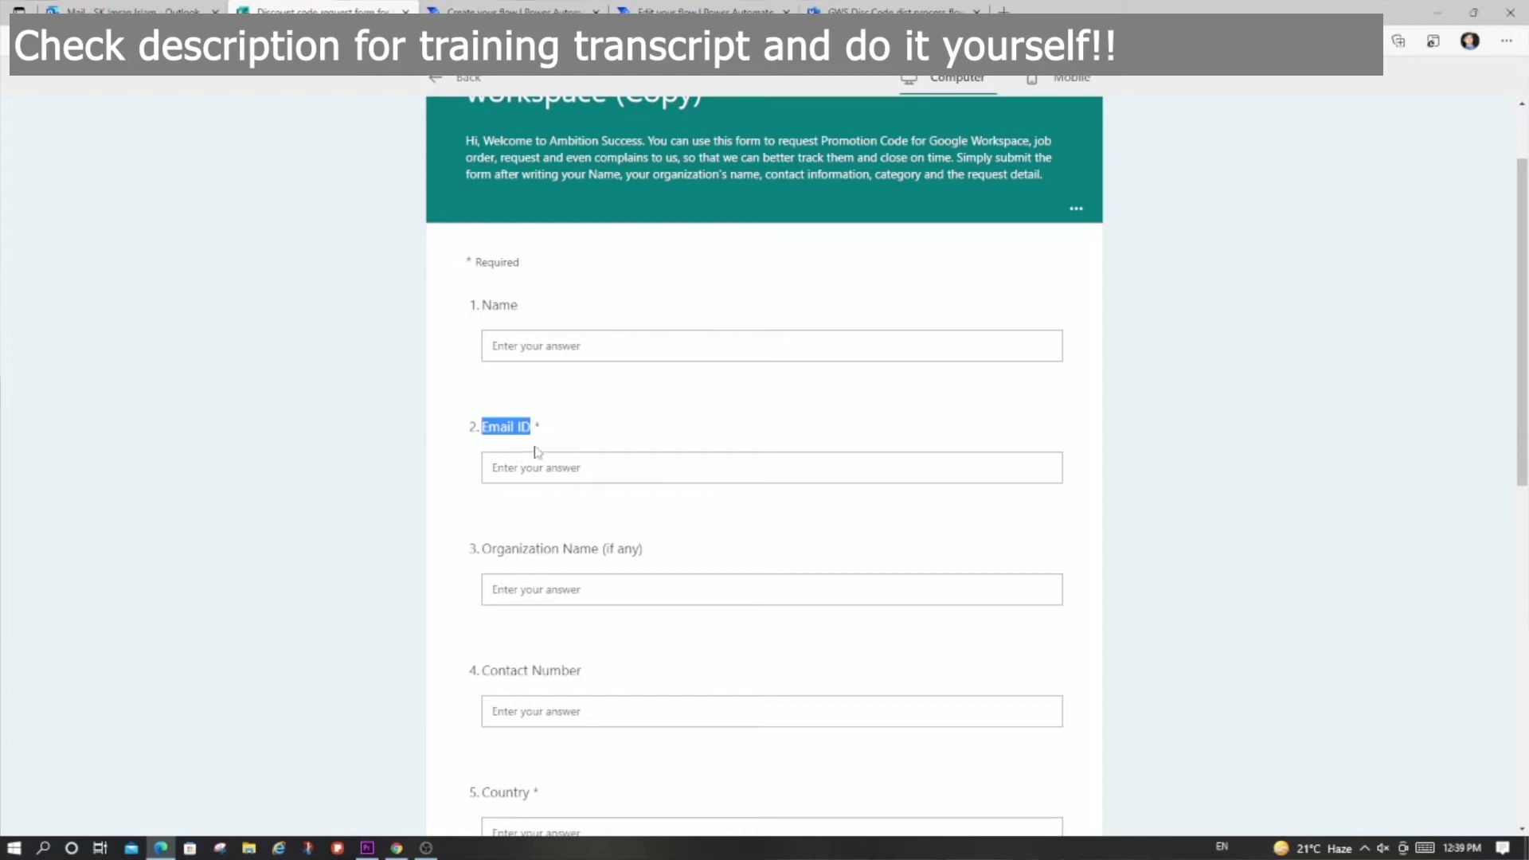
{"action": "left_click", "coordinate": [701, 10]}
{"action": "scroll", "coordinate": [647, 318], "scroll_direction": "down", "scroll_amount": 1}
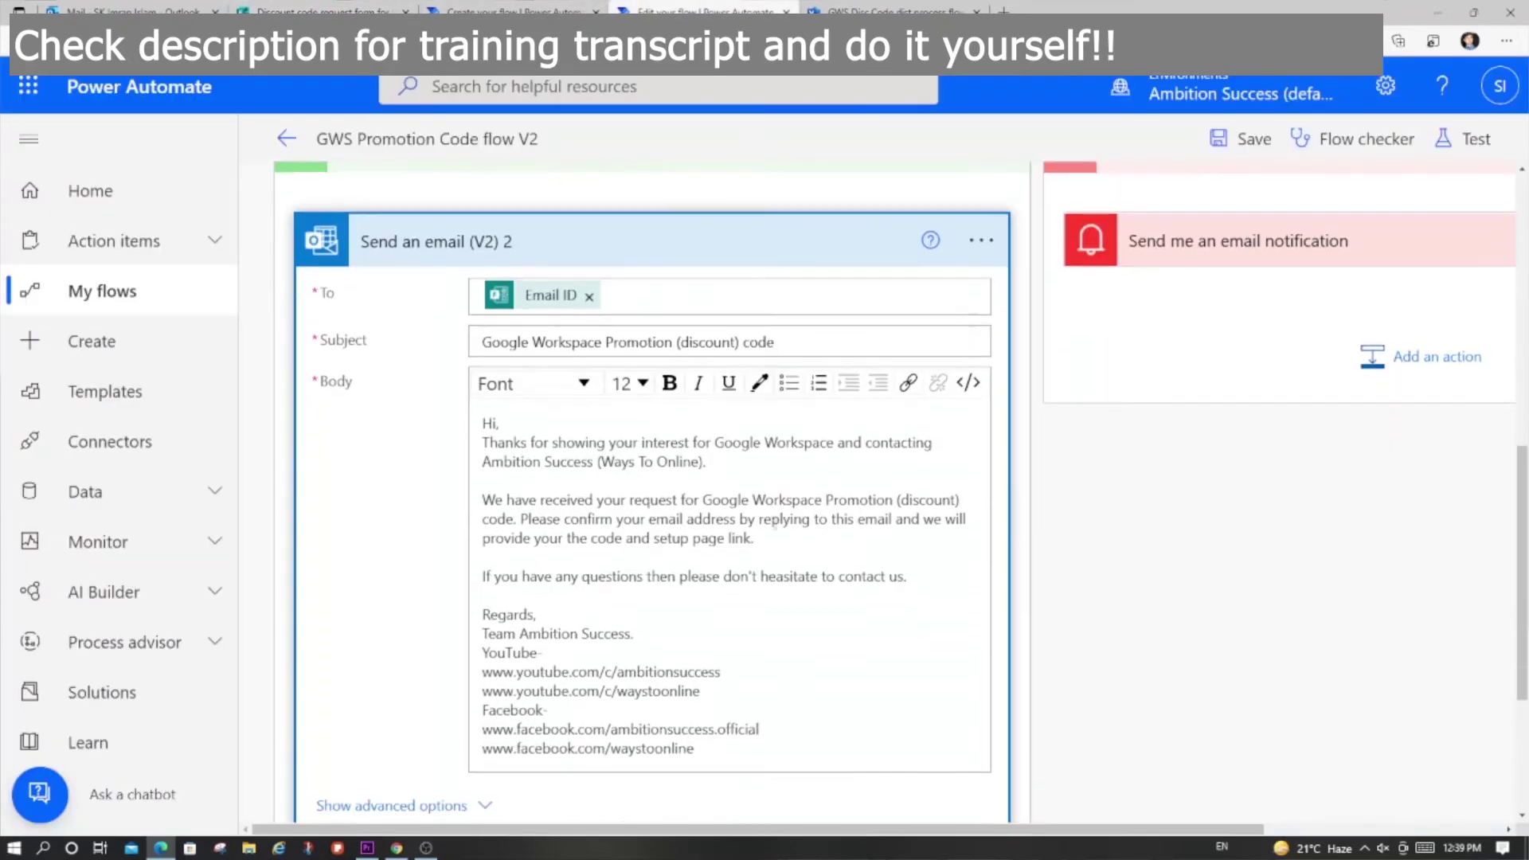
{"action": "left_click", "coordinate": [647, 291]}
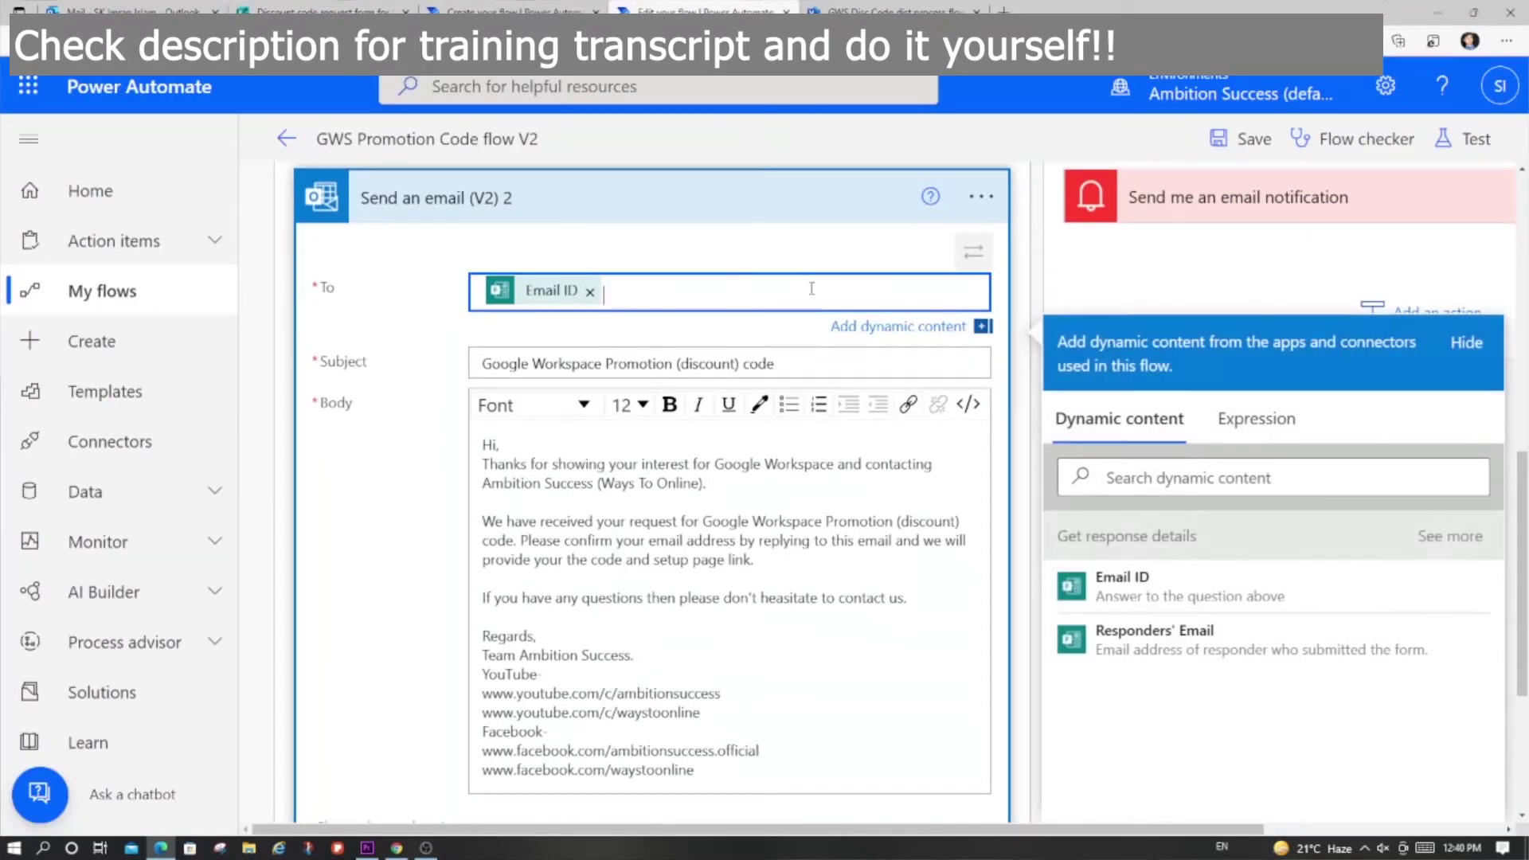
Step: Begin filling the new email's recipient from dynamic content, moving on to the subject
{"action": "key", "text": "ctrl+shift+Tab"}
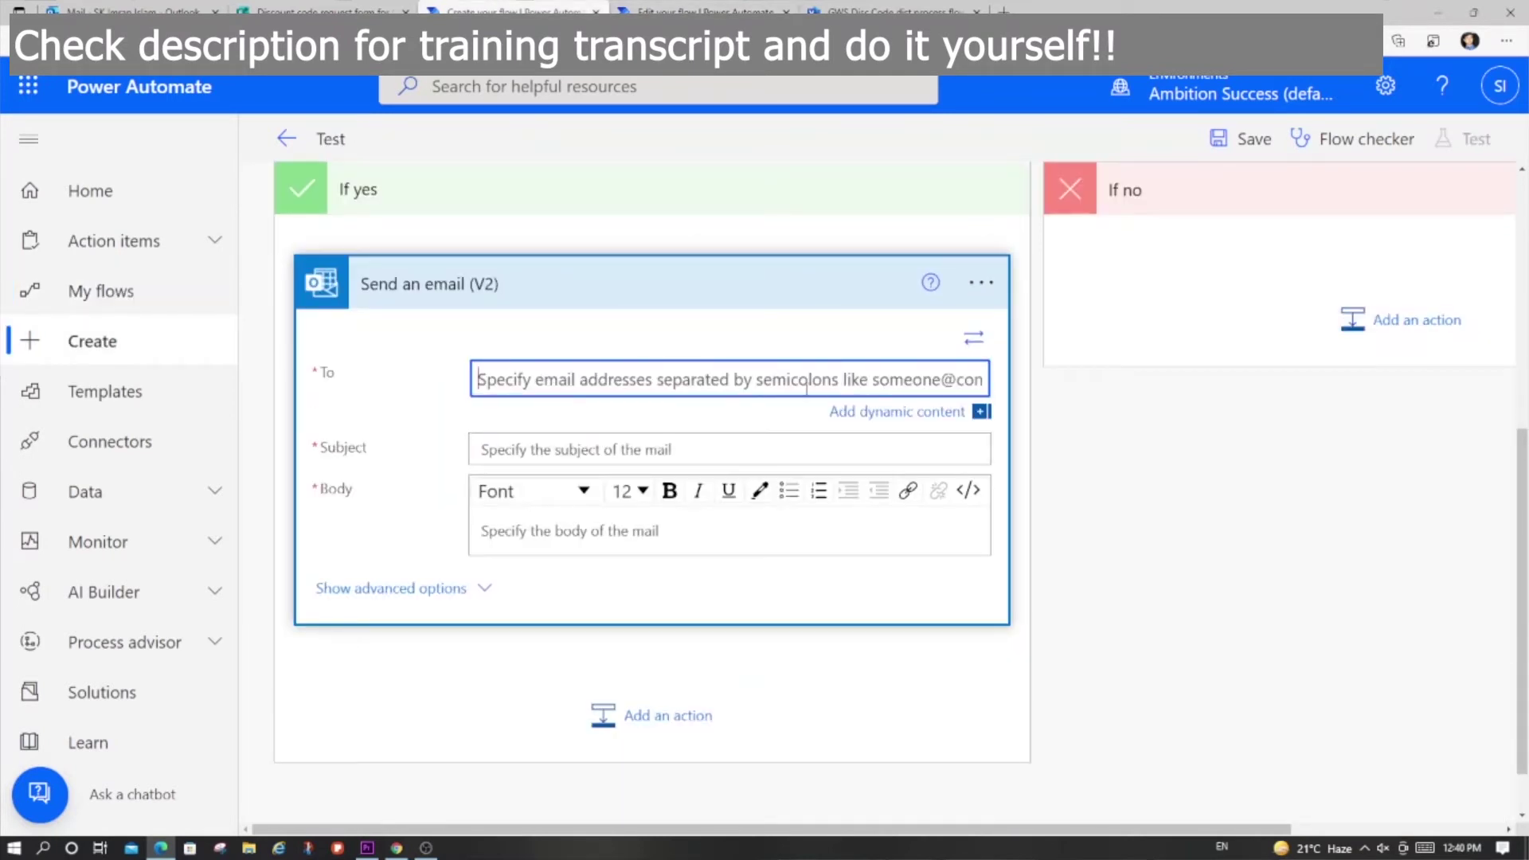
{"action": "left_click", "coordinate": [807, 383]}
{"action": "left_click", "coordinate": [914, 411]}
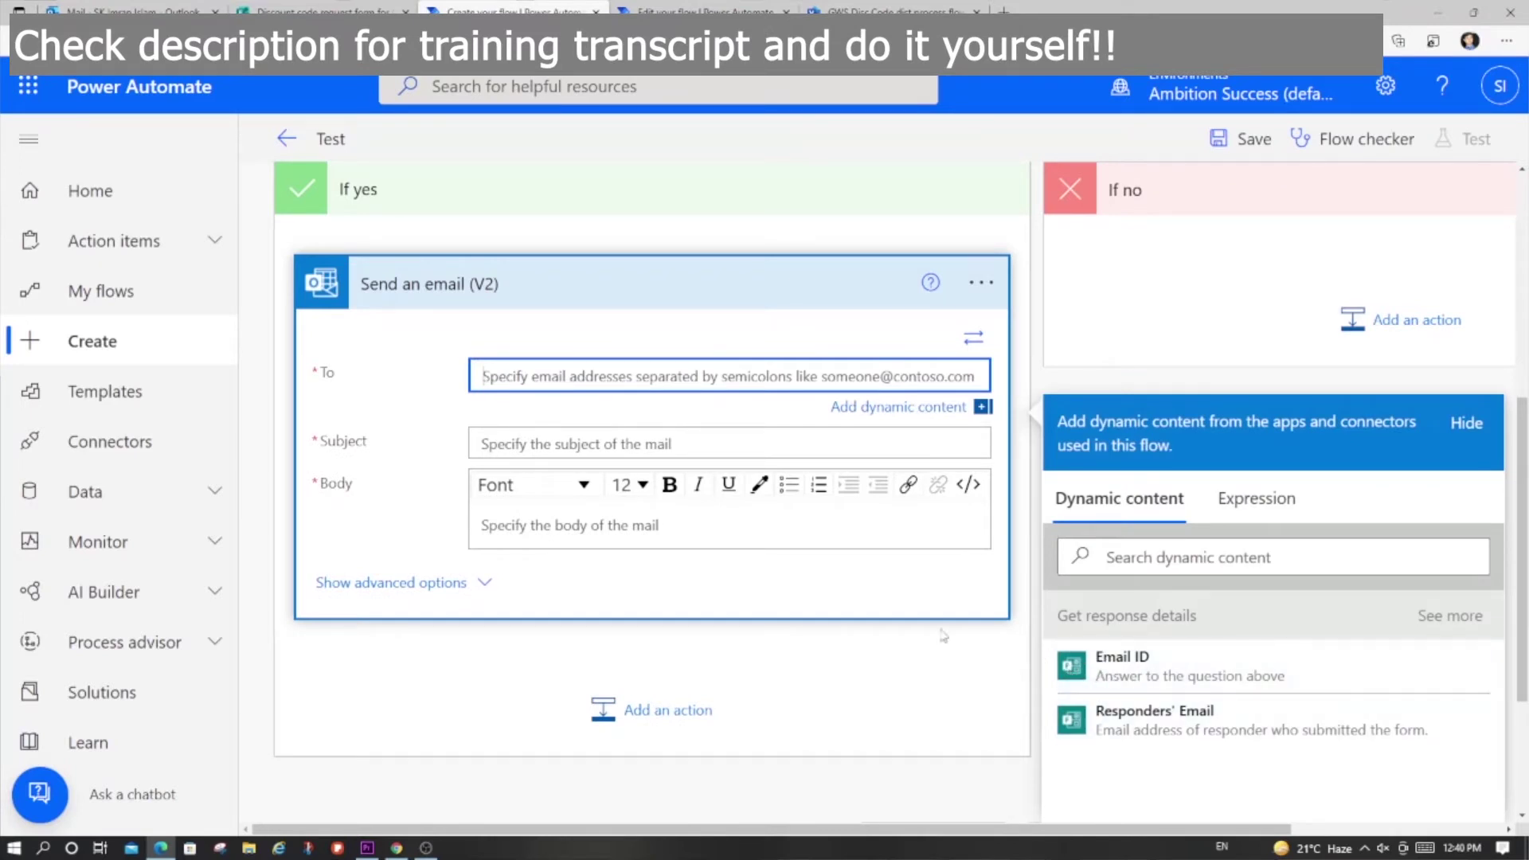
{"action": "left_click", "coordinate": [599, 446]}
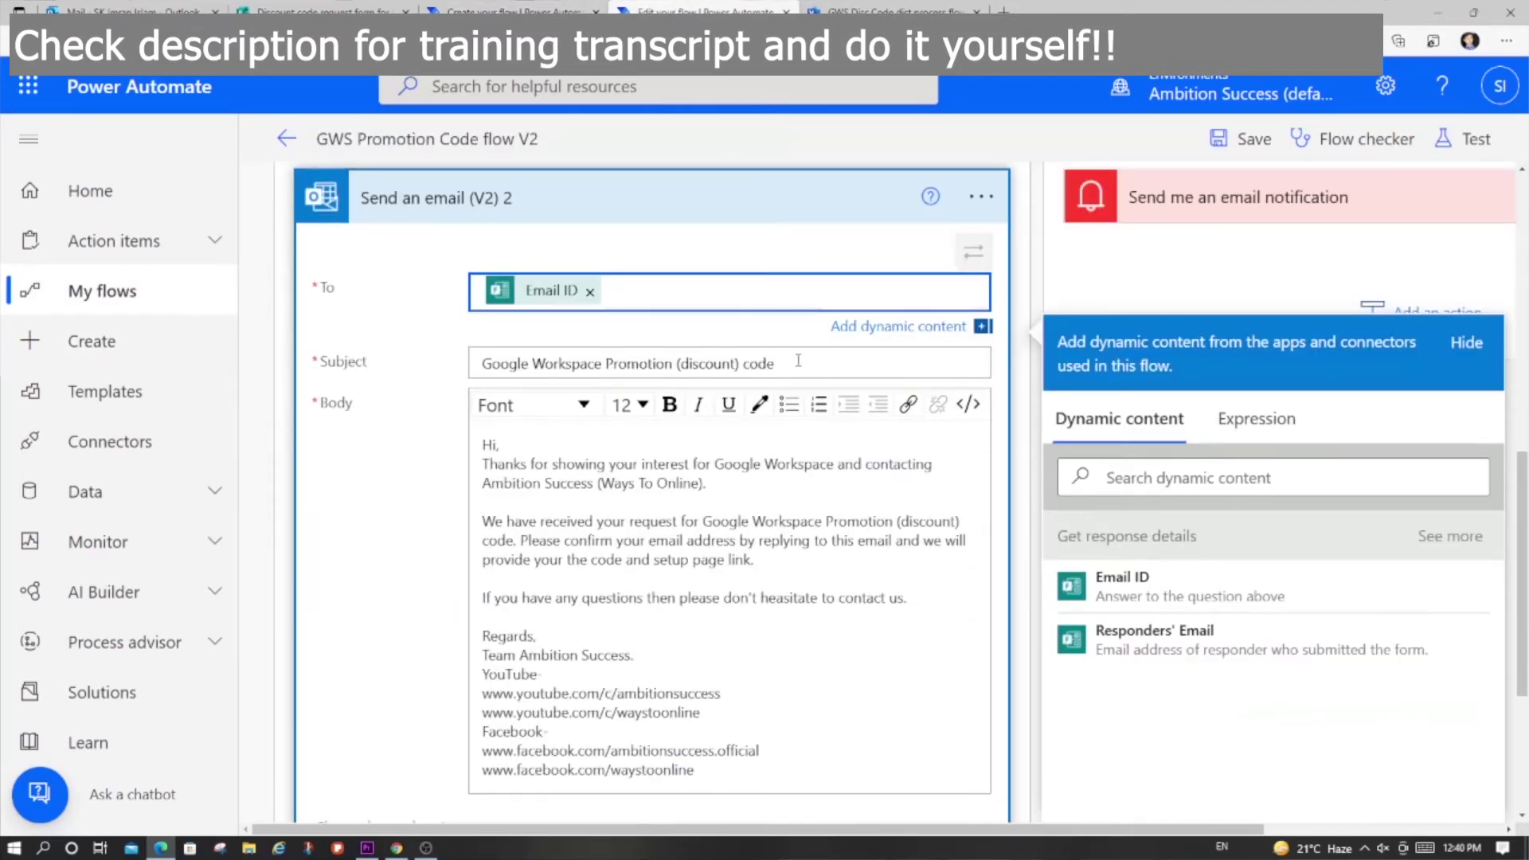
Step: Select and copy the reference email's subject and body text
{"action": "left_click_drag", "start_coordinate": [798, 361], "coordinate": [478, 350]}
{"action": "left_click", "coordinate": [484, 476]}
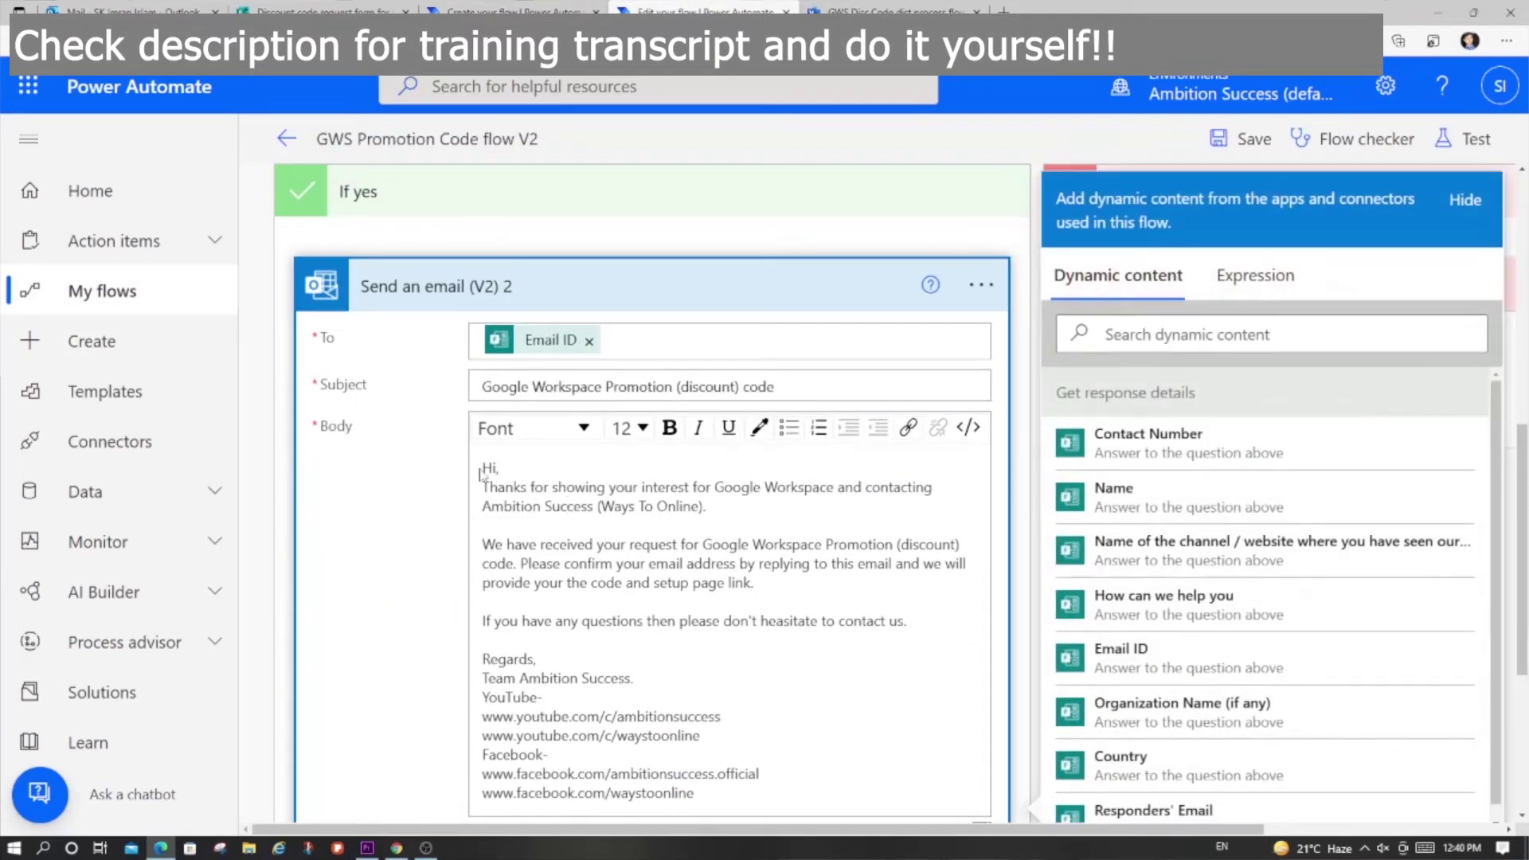
{"action": "left_click_drag", "start_coordinate": [484, 467], "coordinate": [704, 797]}
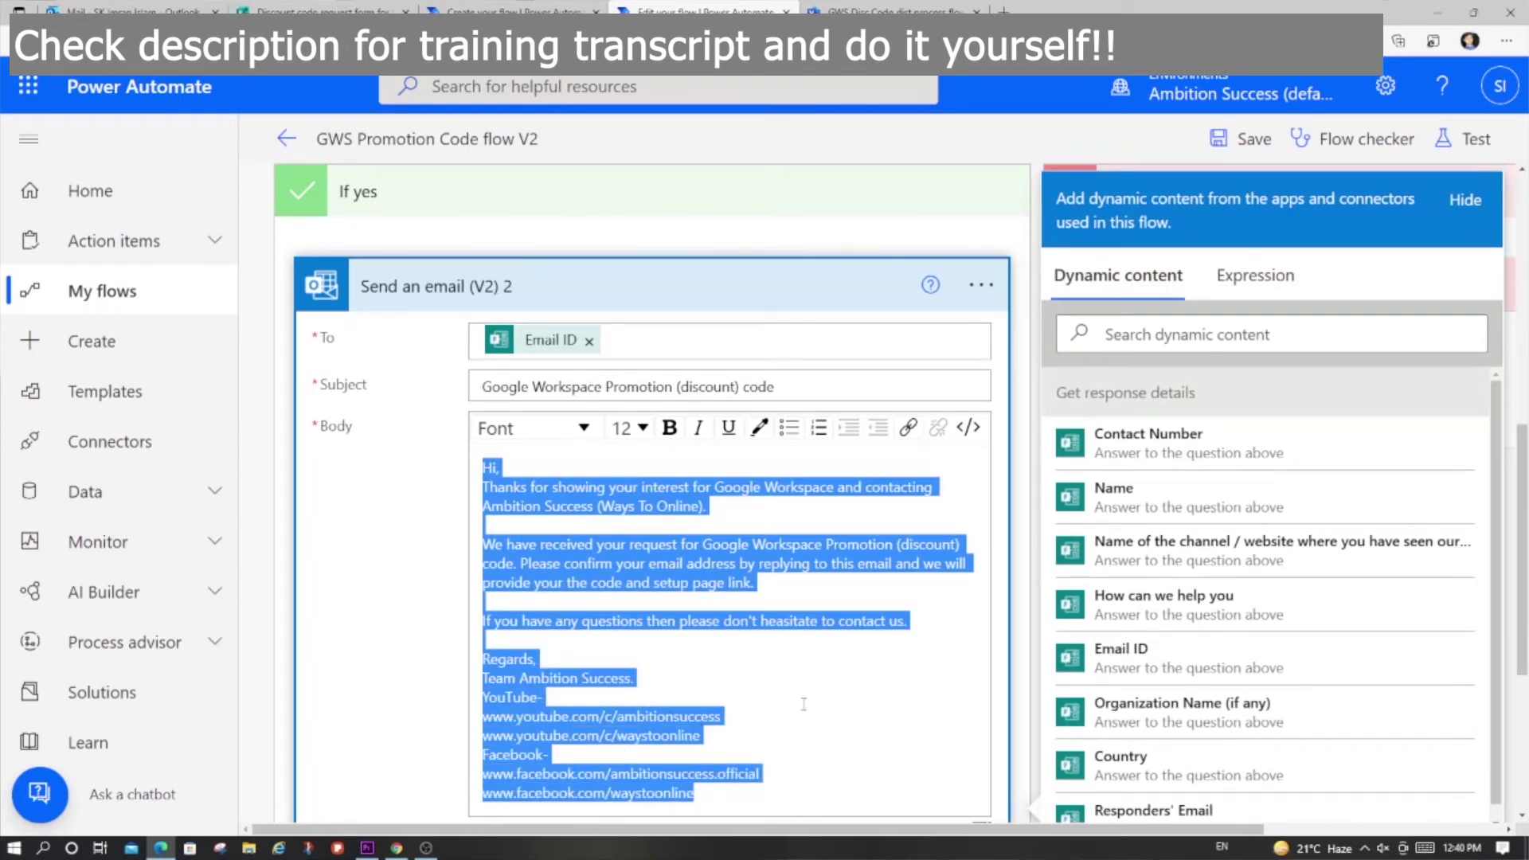
{"action": "key", "text": "ctrl+minus"}
{"action": "key", "text": "ctrl+minus"}
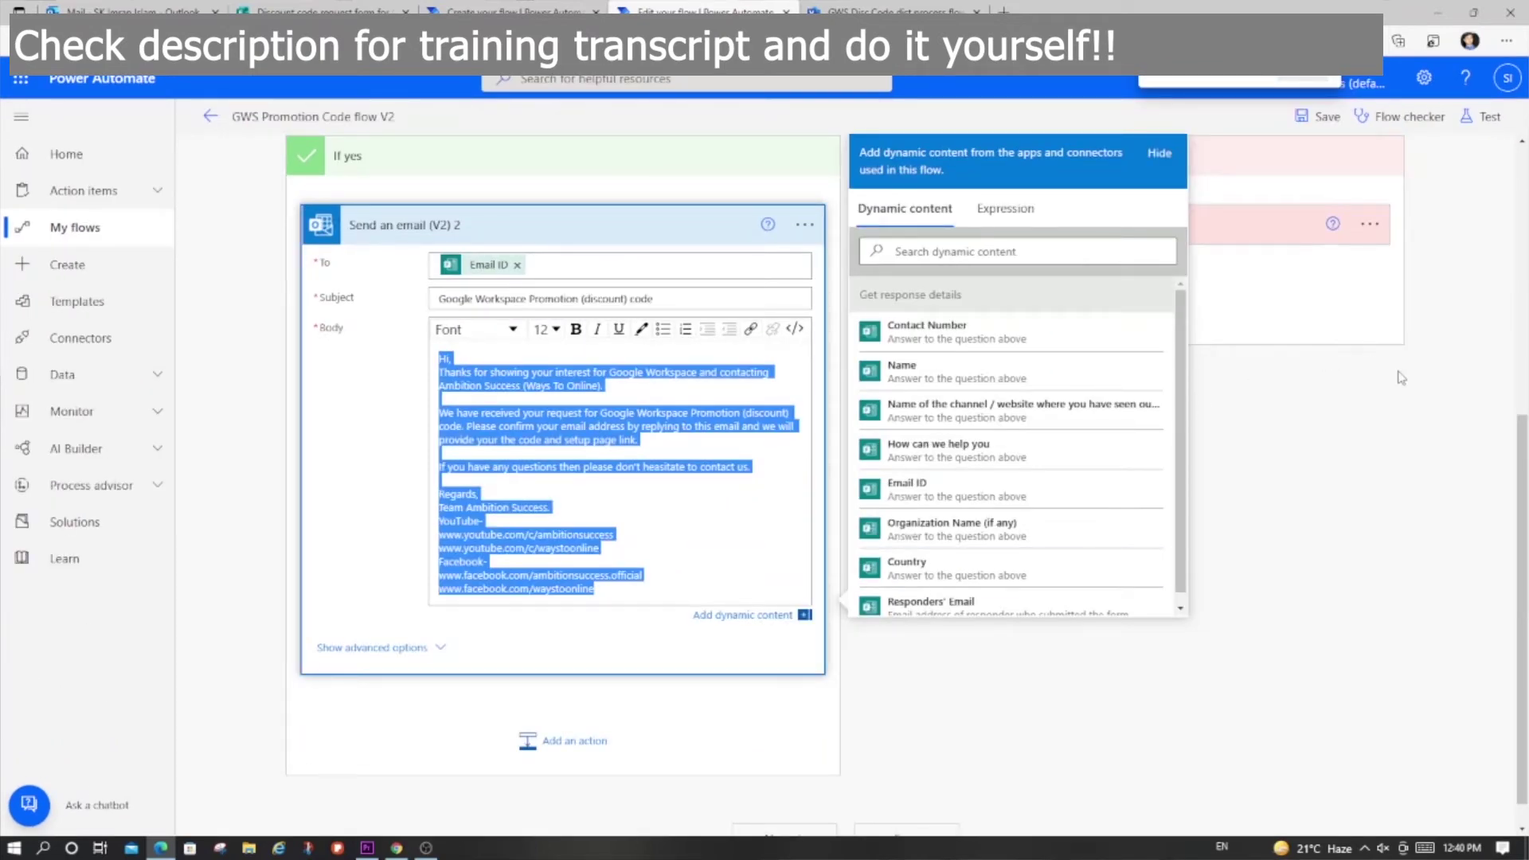
{"action": "left_click", "coordinate": [1401, 476]}
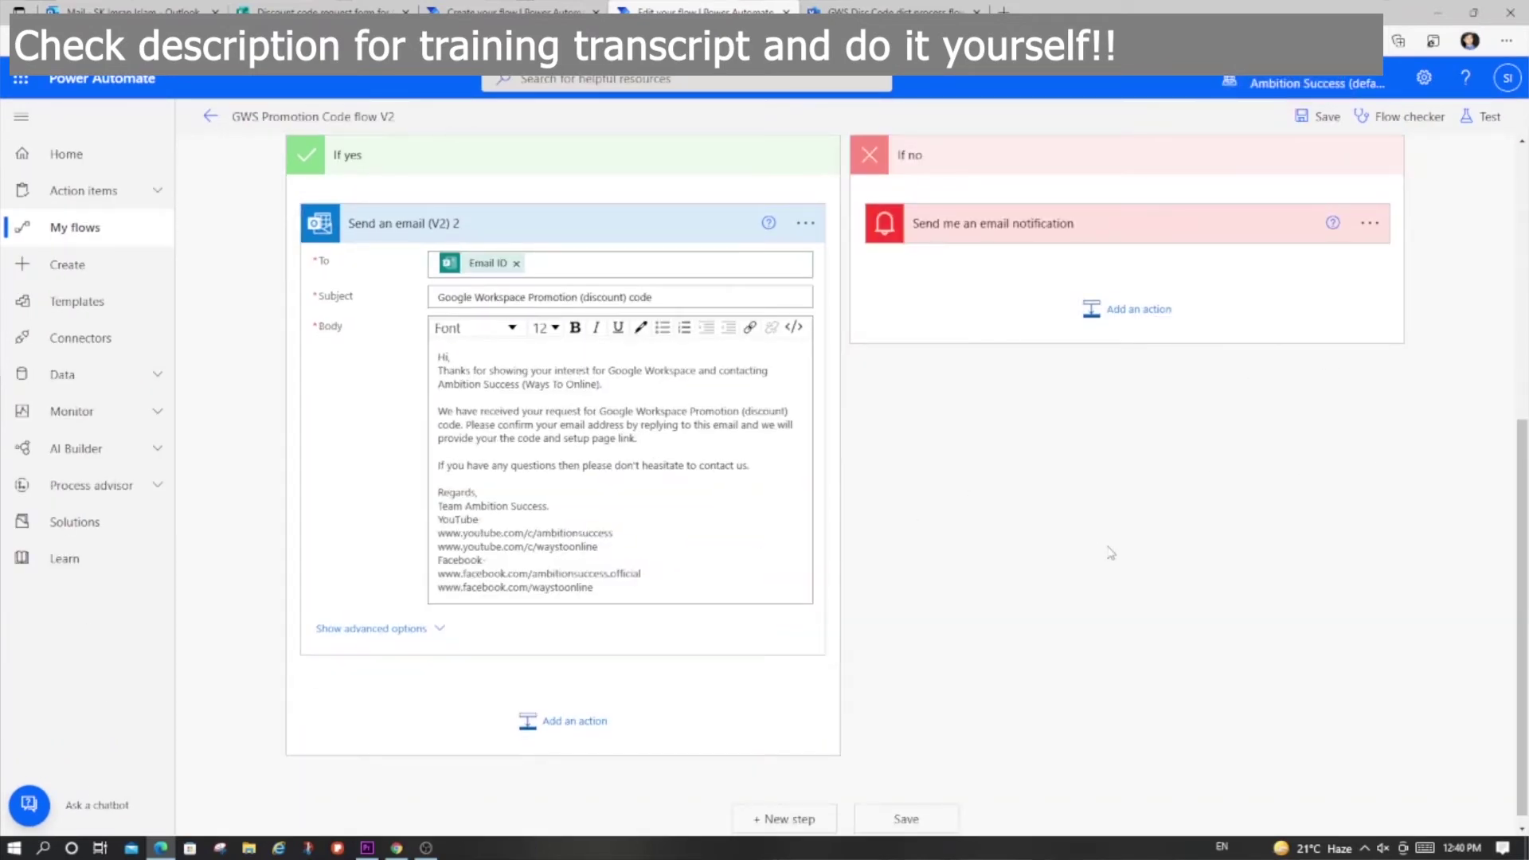
{"action": "scroll", "coordinate": [1111, 552], "scroll_direction": "up", "scroll_amount": 3}
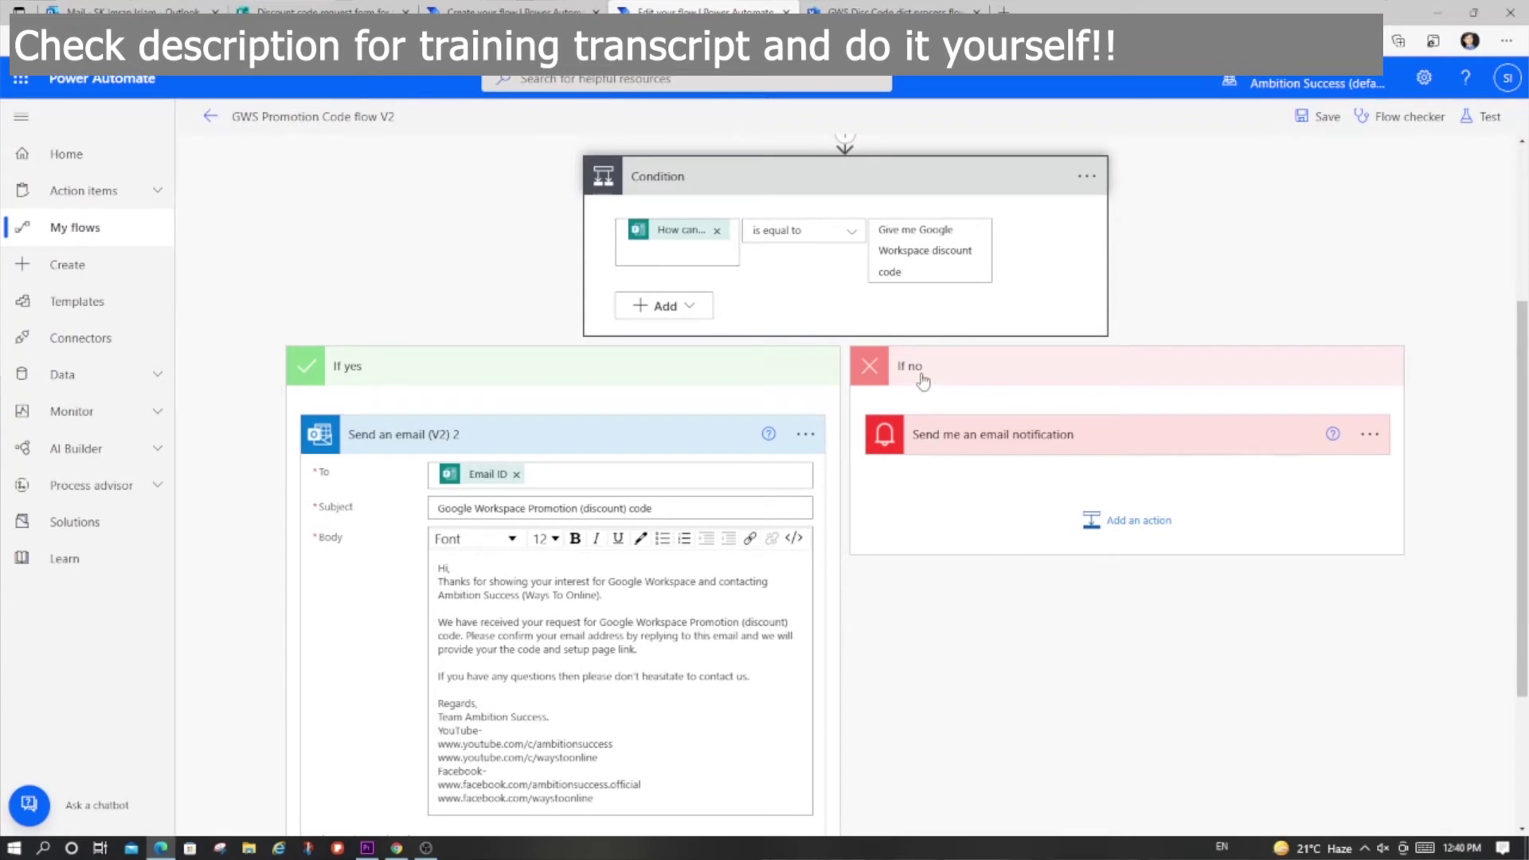
Step: Review the form questions and expand the reference flow's email notification step
{"action": "left_click", "coordinate": [319, 10]}
{"action": "scroll", "coordinate": [1250, 502], "scroll_direction": "down", "scroll_amount": 4}
{"action": "scroll", "coordinate": [1256, 496], "scroll_direction": "down", "scroll_amount": 5}
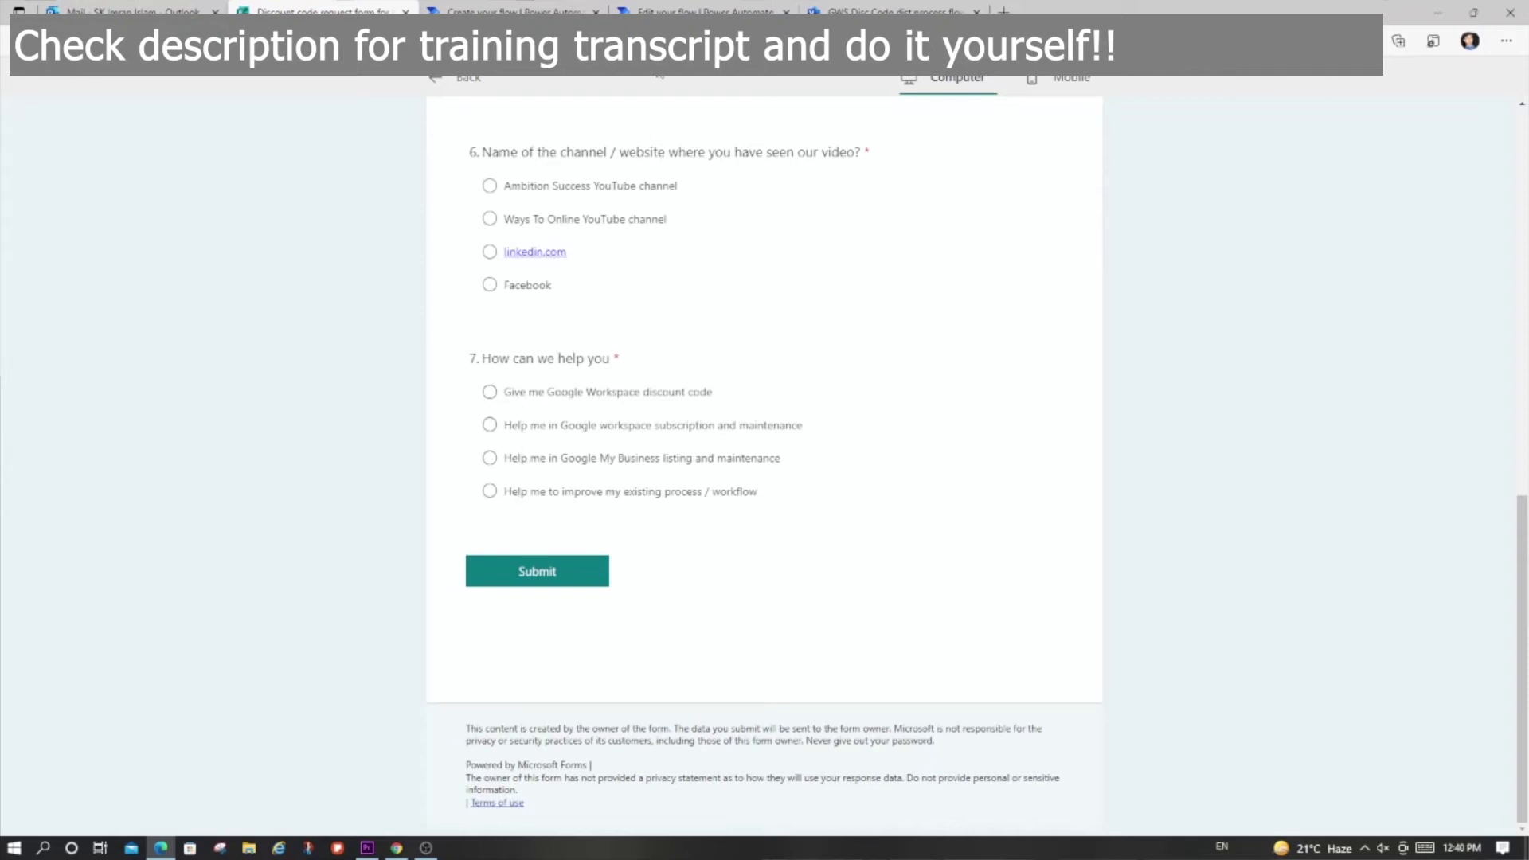
{"action": "left_click", "coordinate": [653, 10]}
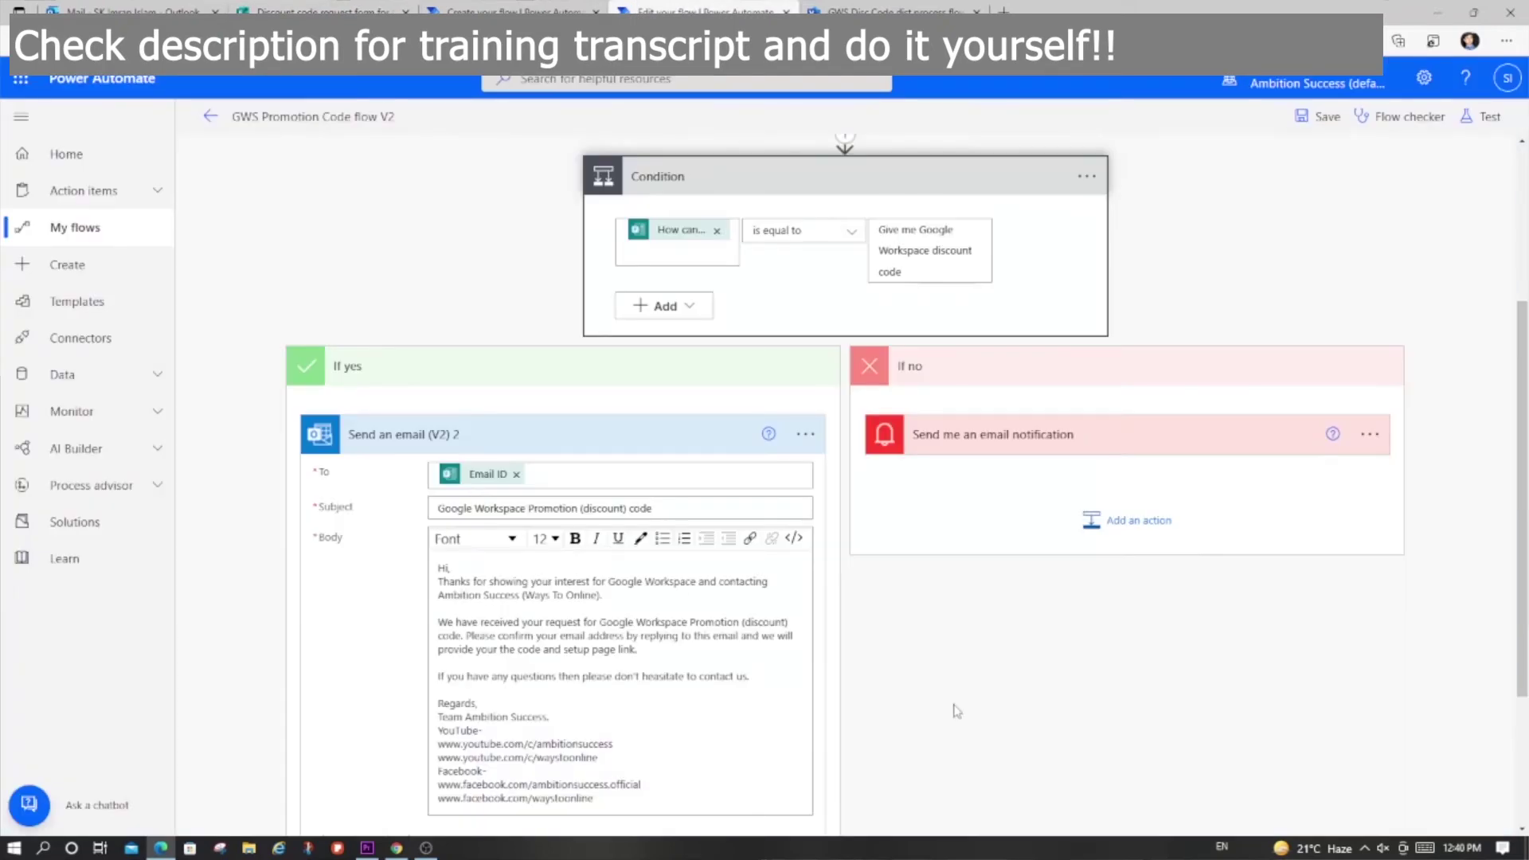
{"action": "left_click", "coordinate": [962, 442]}
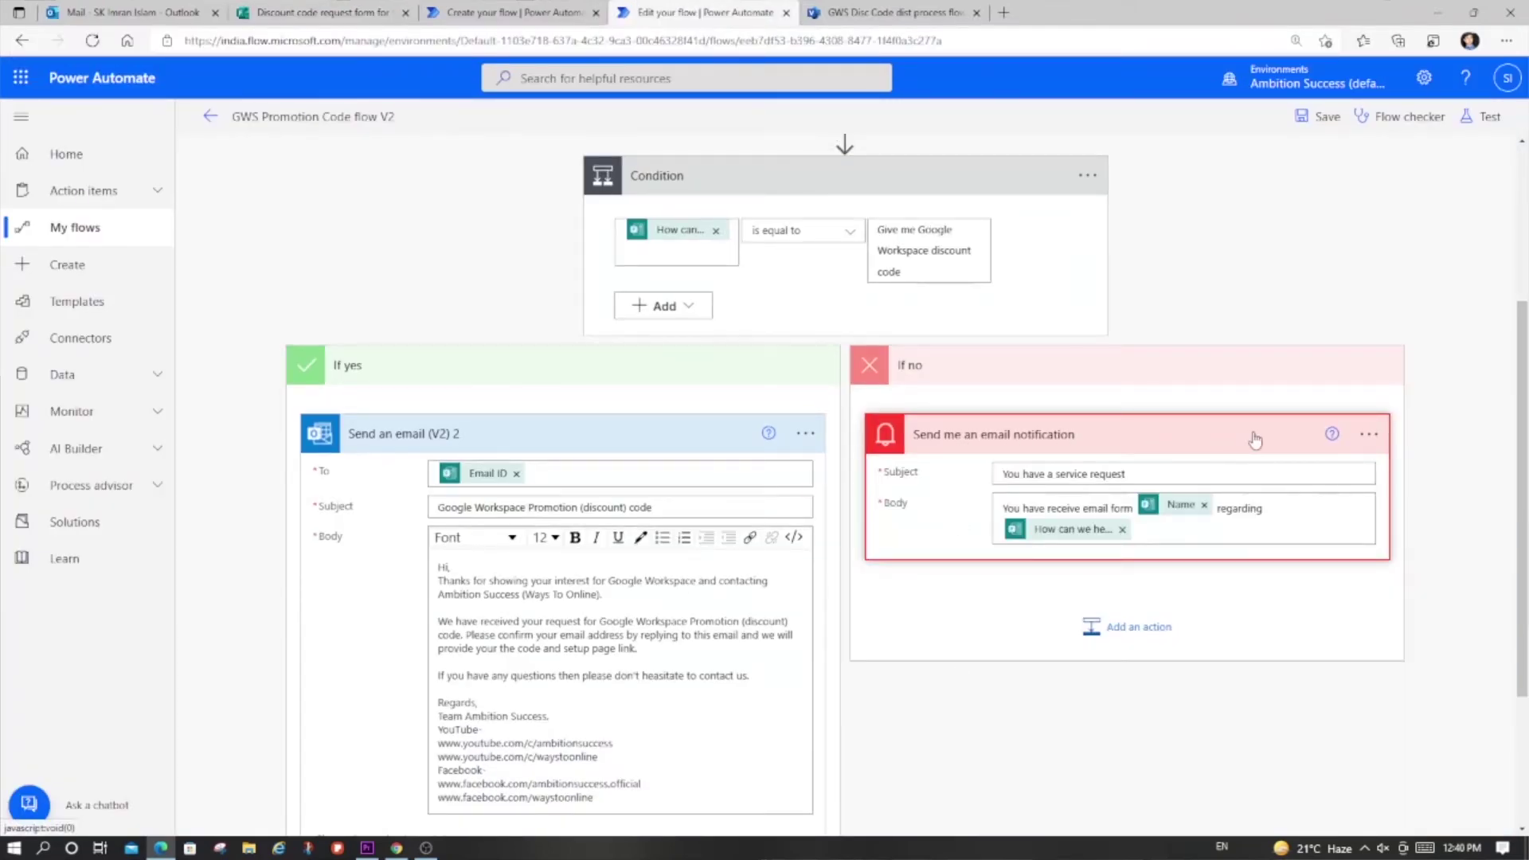
Step: Add the Notifications connector's 'Send me an email notification' action to the If no branch
{"action": "left_click", "coordinate": [484, 8]}
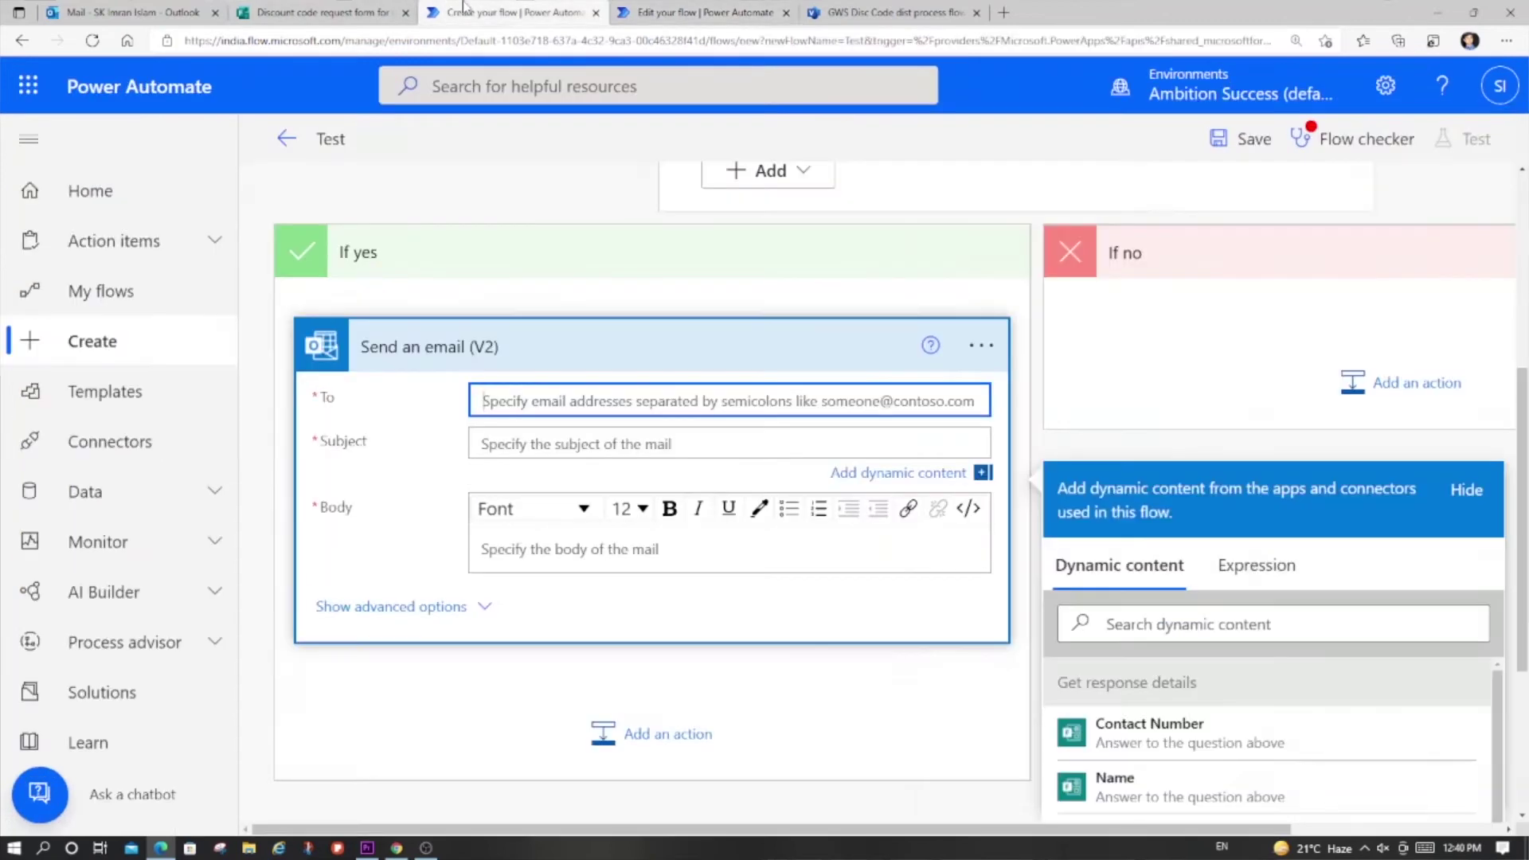
{"action": "left_click", "coordinate": [1162, 320]}
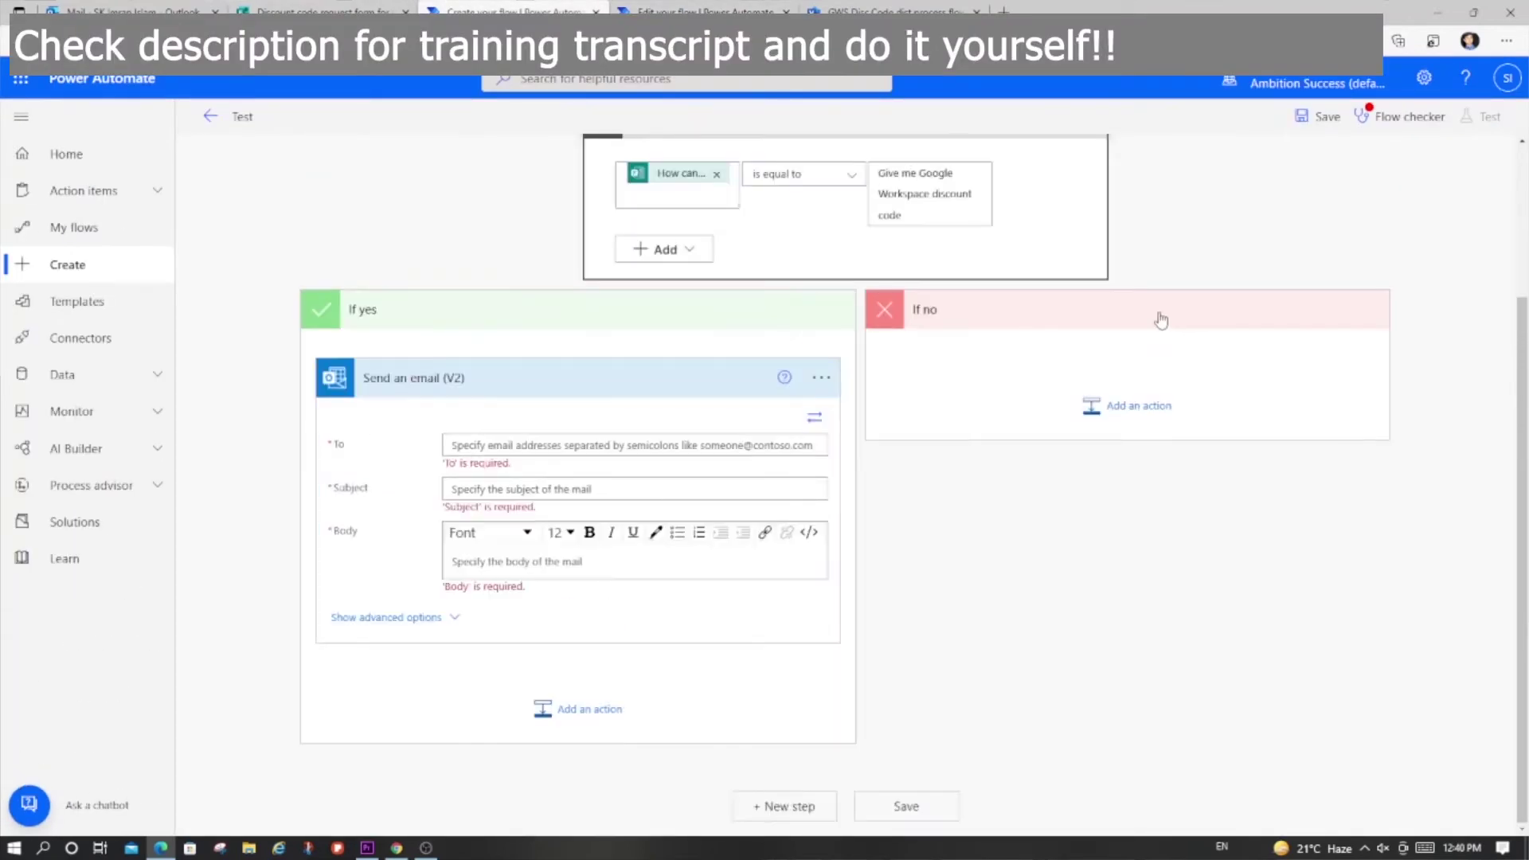
{"action": "left_click", "coordinate": [1104, 408]}
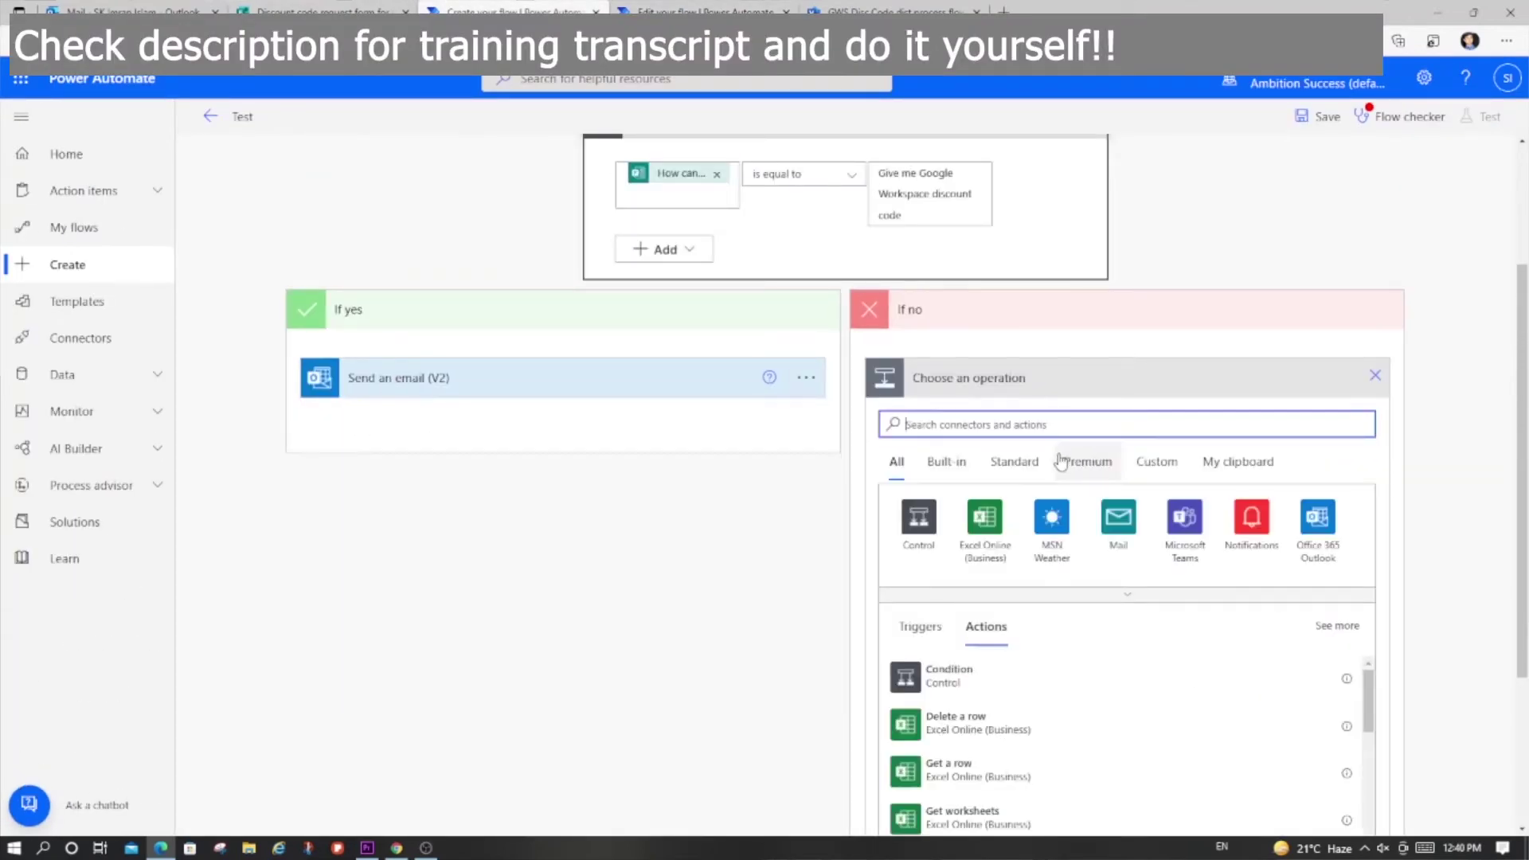
{"action": "type", "text": "notification"}
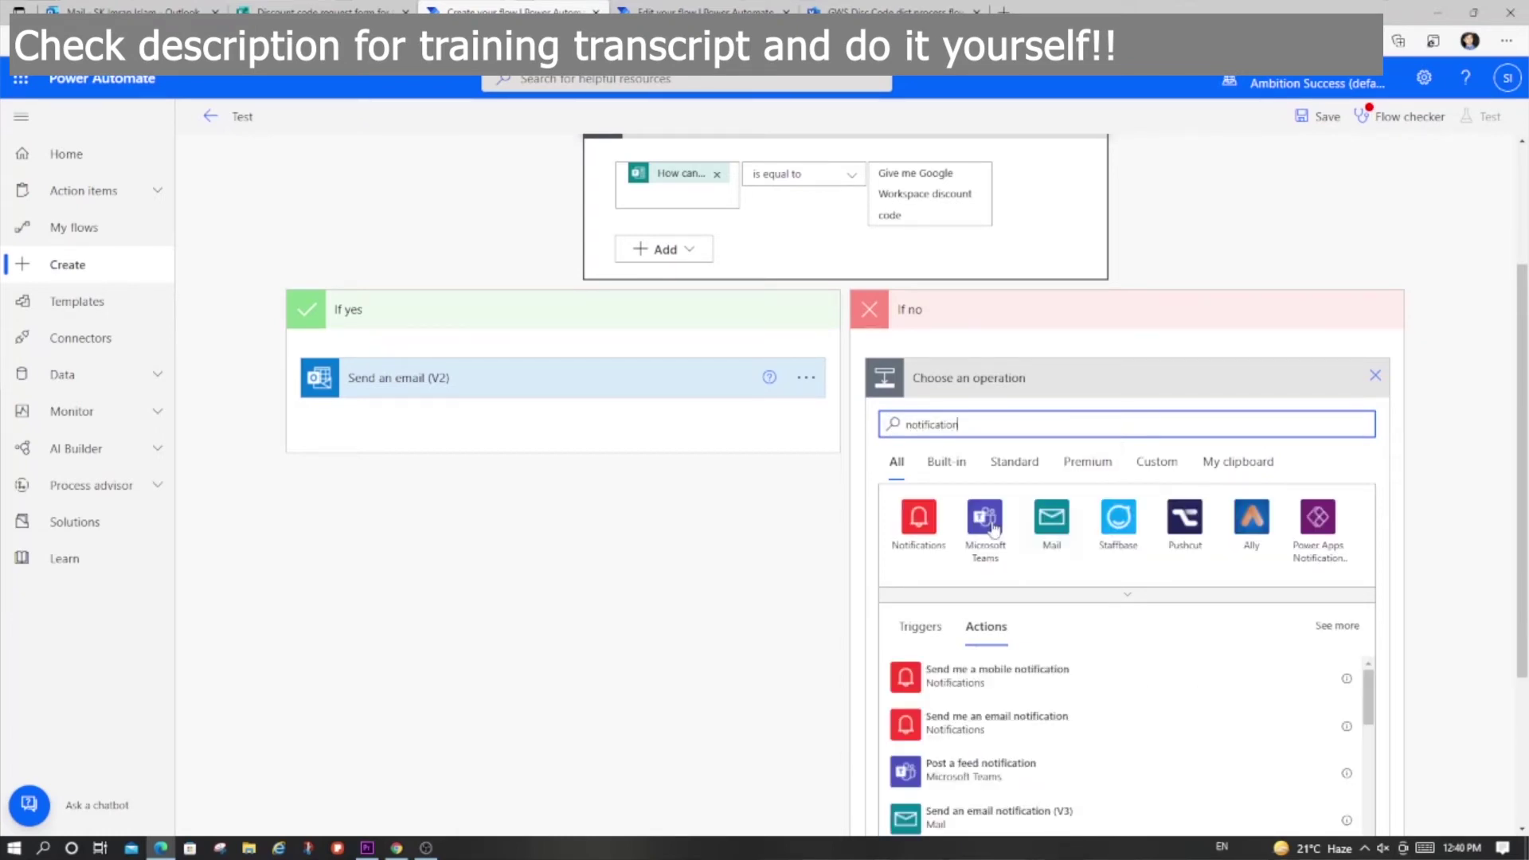
{"action": "left_click", "coordinate": [936, 518]}
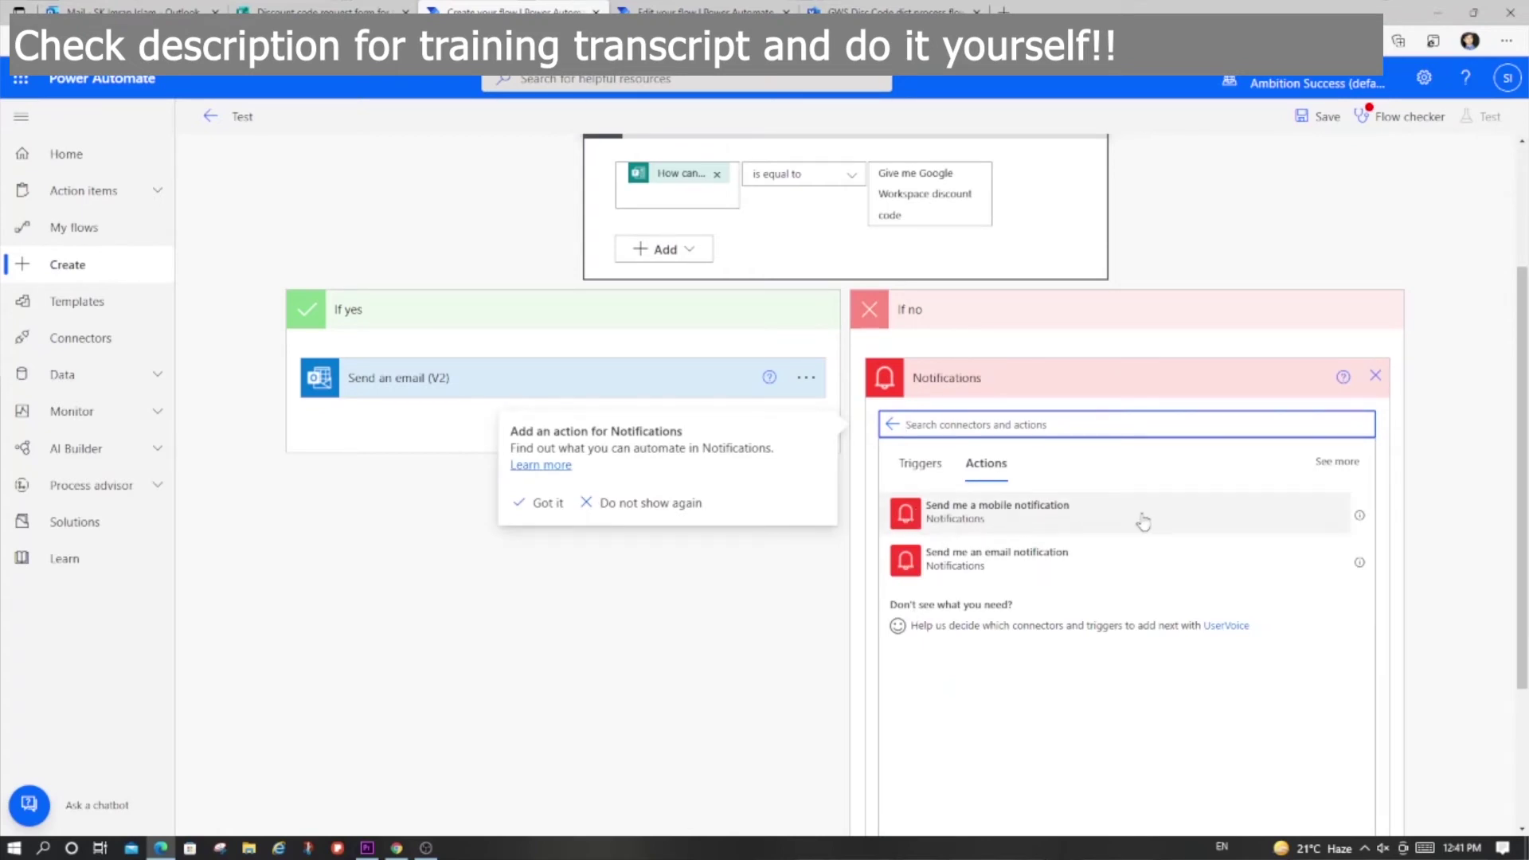
{"action": "left_click", "coordinate": [1024, 565]}
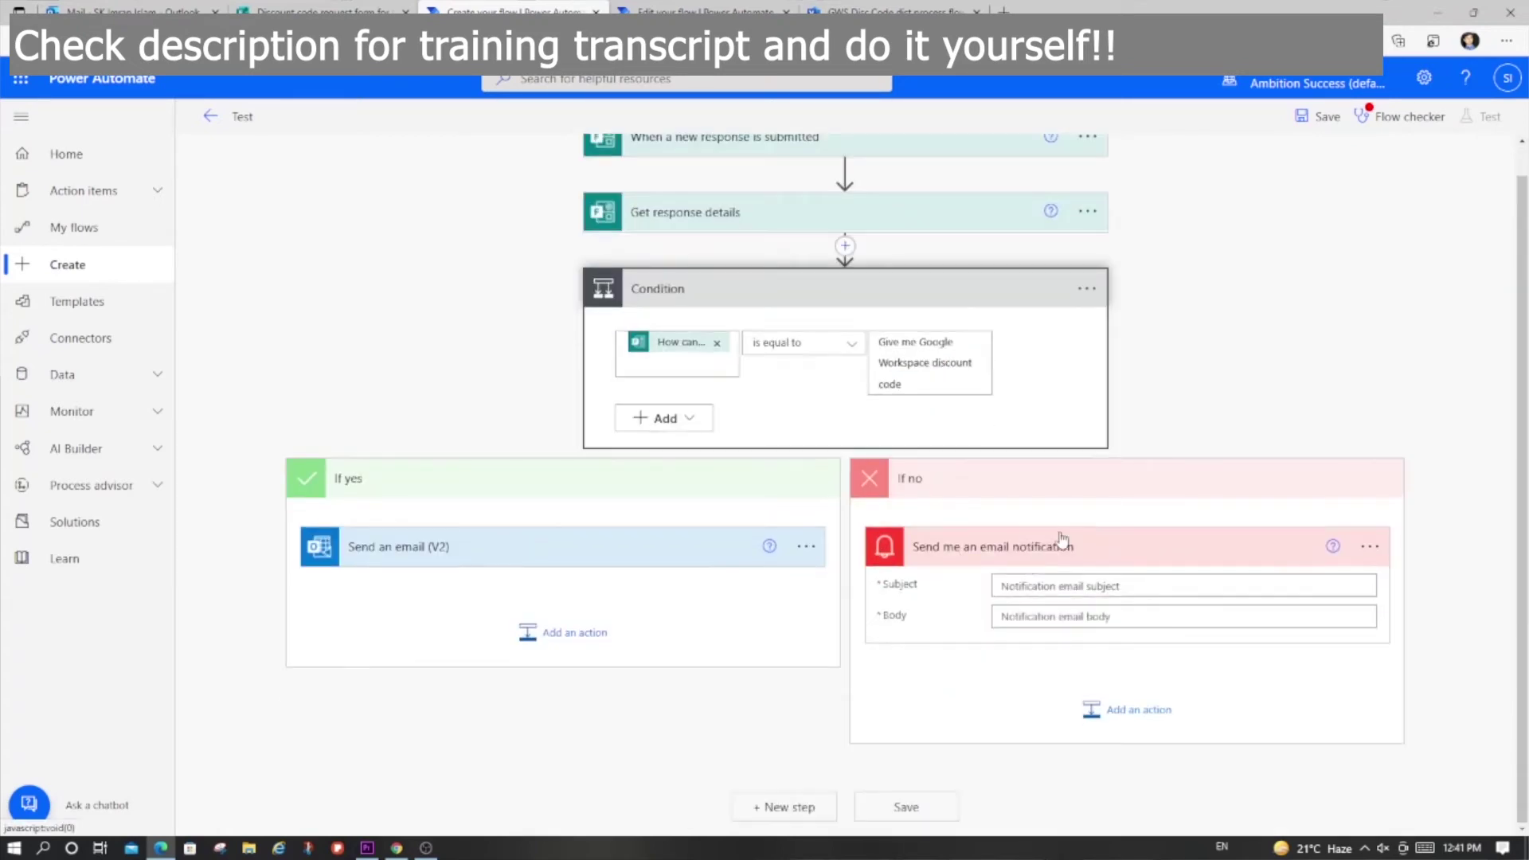
Step: Check the reference notification's subject and body wording and the form's questions
{"action": "left_click", "coordinate": [1060, 586]}
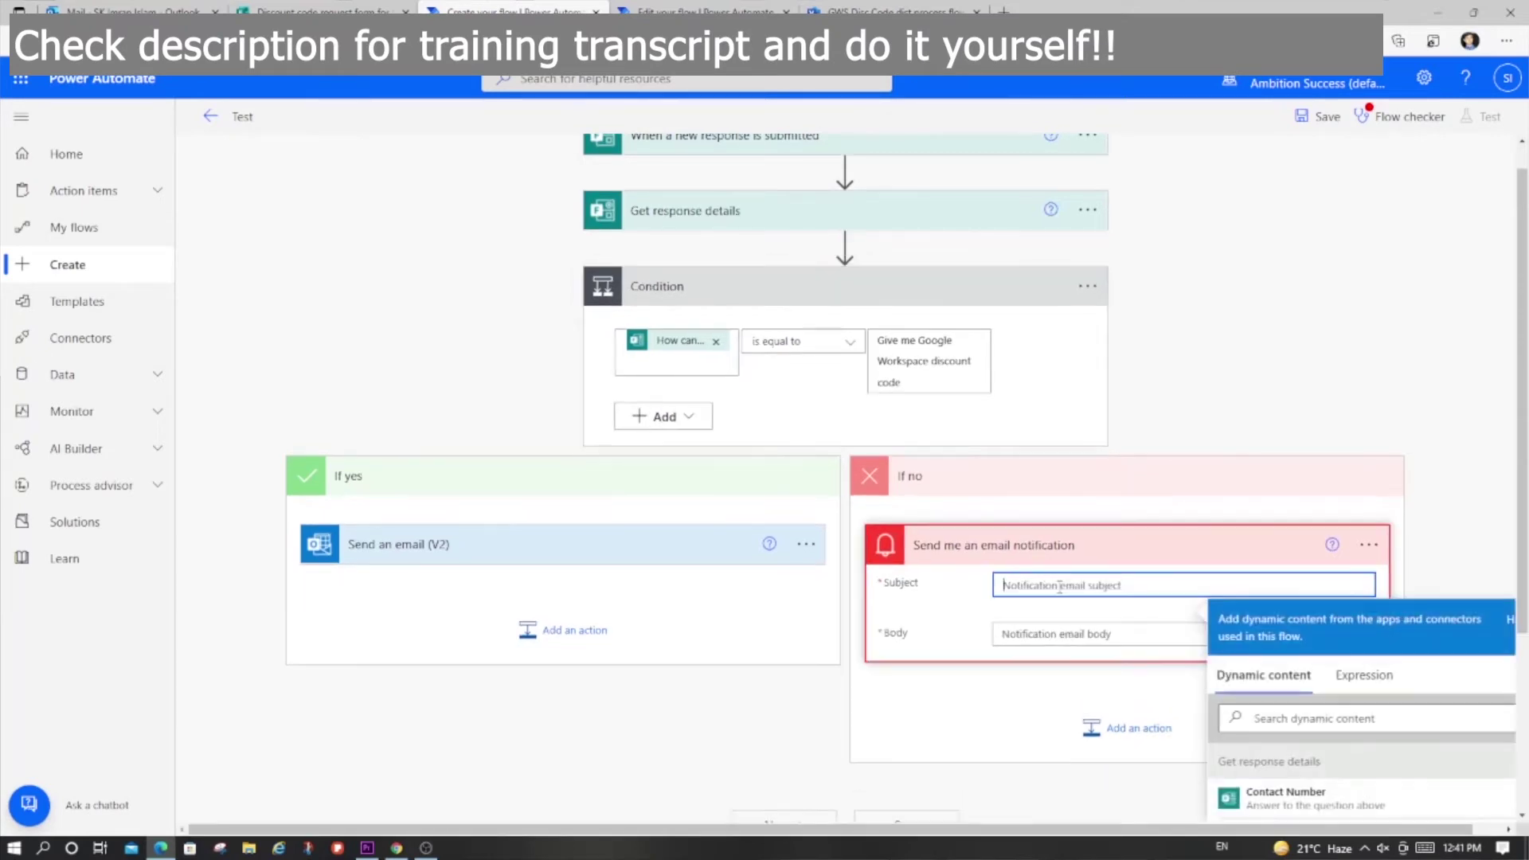
{"action": "left_click", "coordinate": [693, 11]}
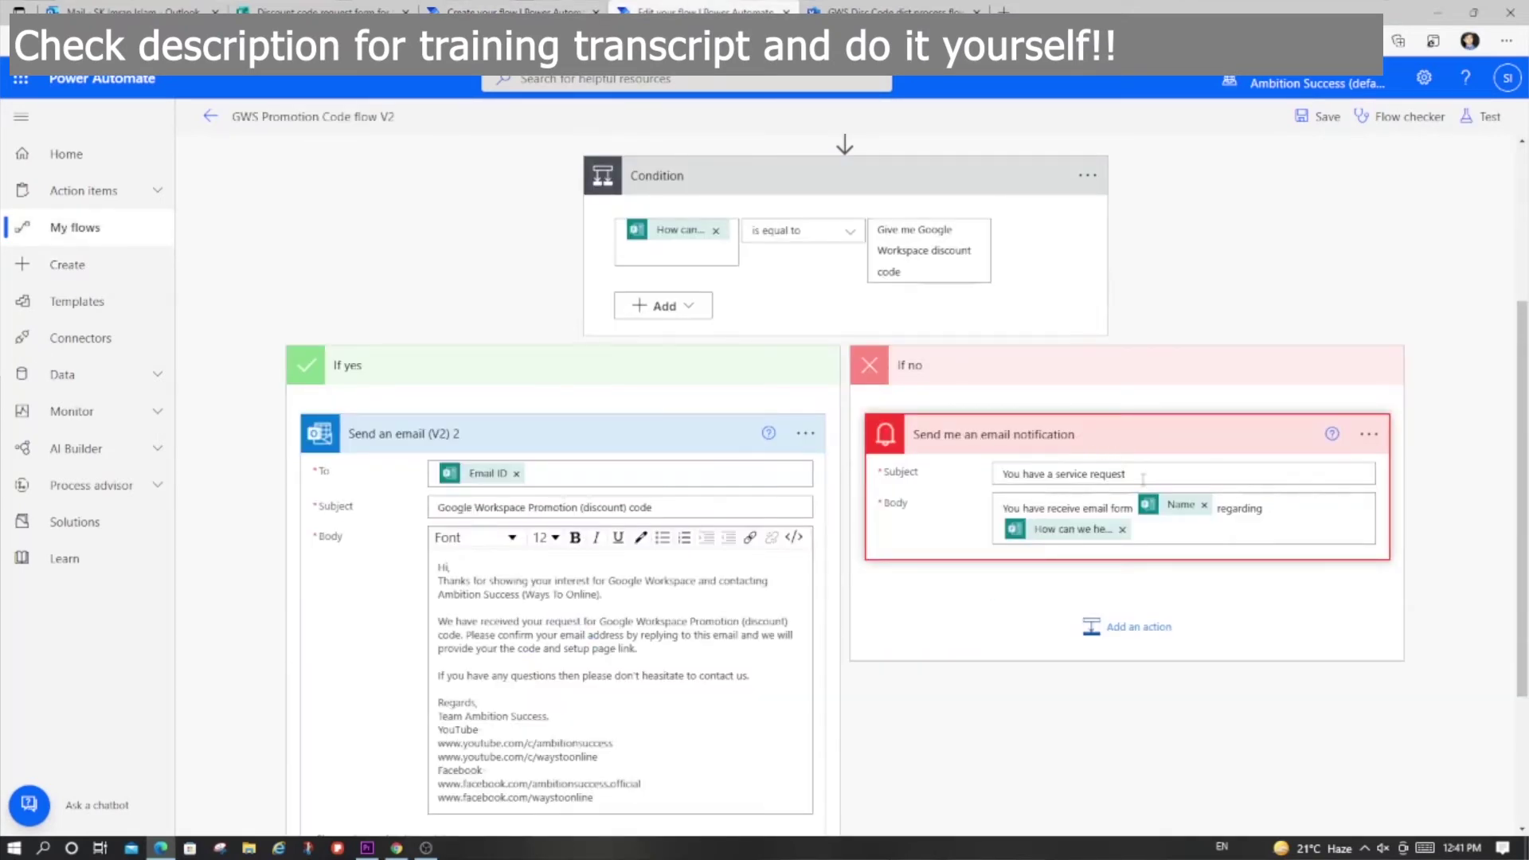
{"action": "double_click", "coordinate": [1143, 478]}
{"action": "left_click", "coordinate": [998, 573]}
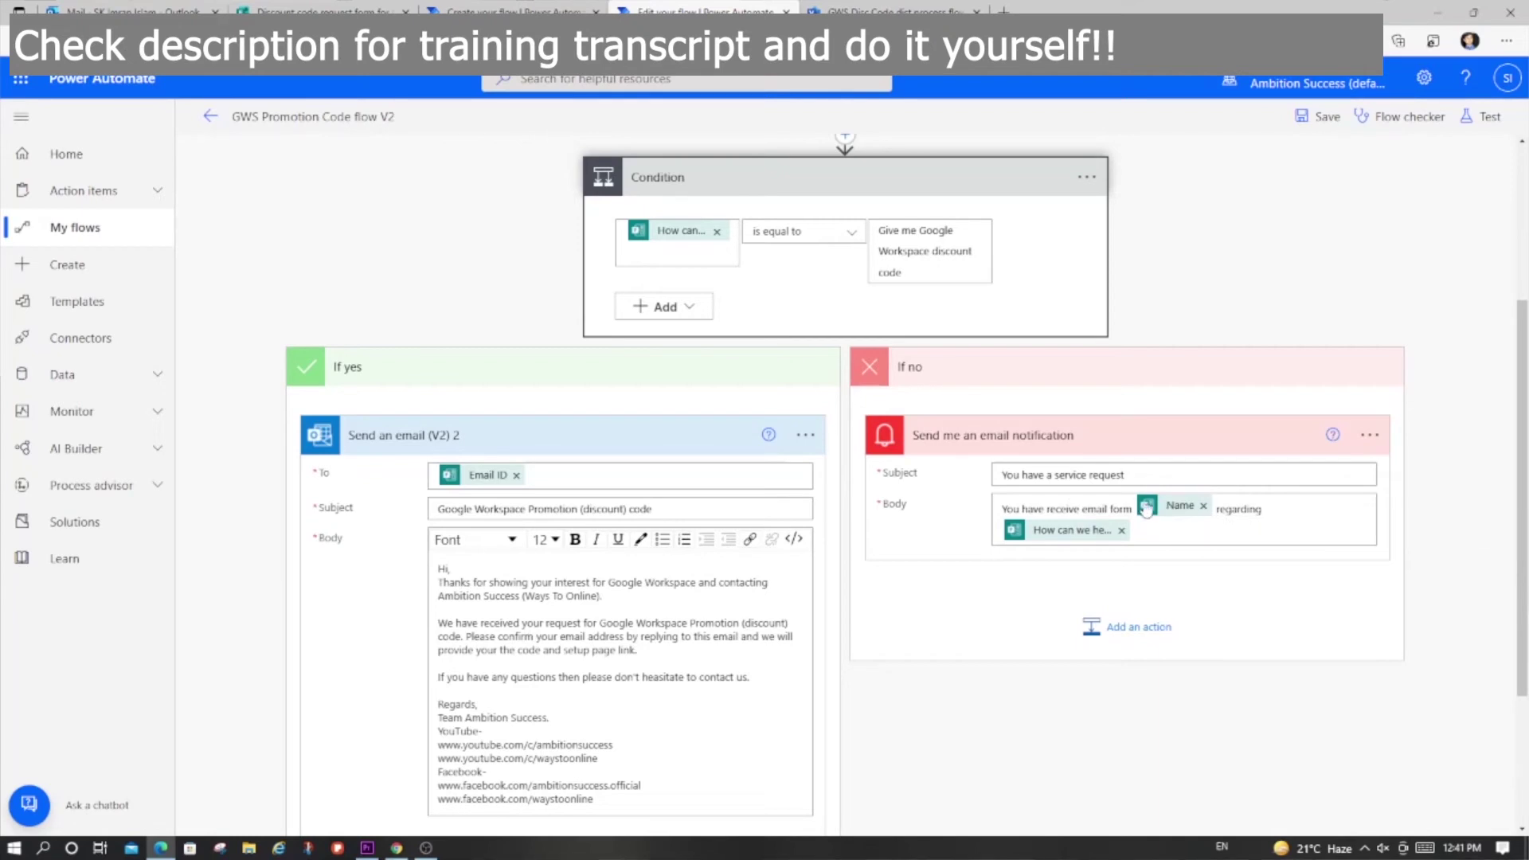
{"action": "left_click", "coordinate": [319, 11]}
{"action": "scroll", "coordinate": [667, 371], "scroll_direction": "up", "scroll_amount": 7}
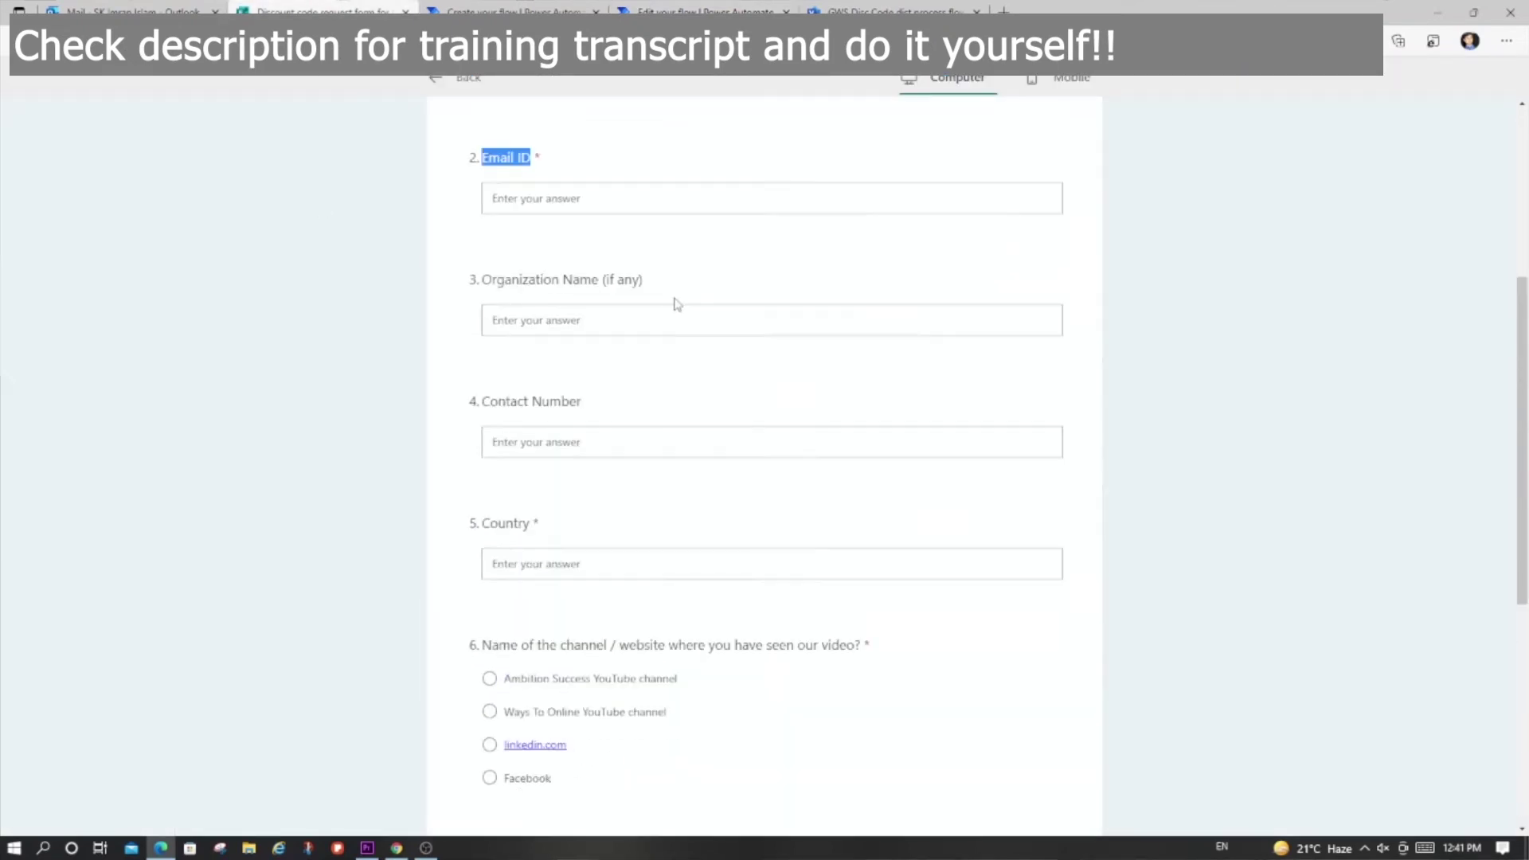
{"action": "left_click", "coordinate": [510, 11]}
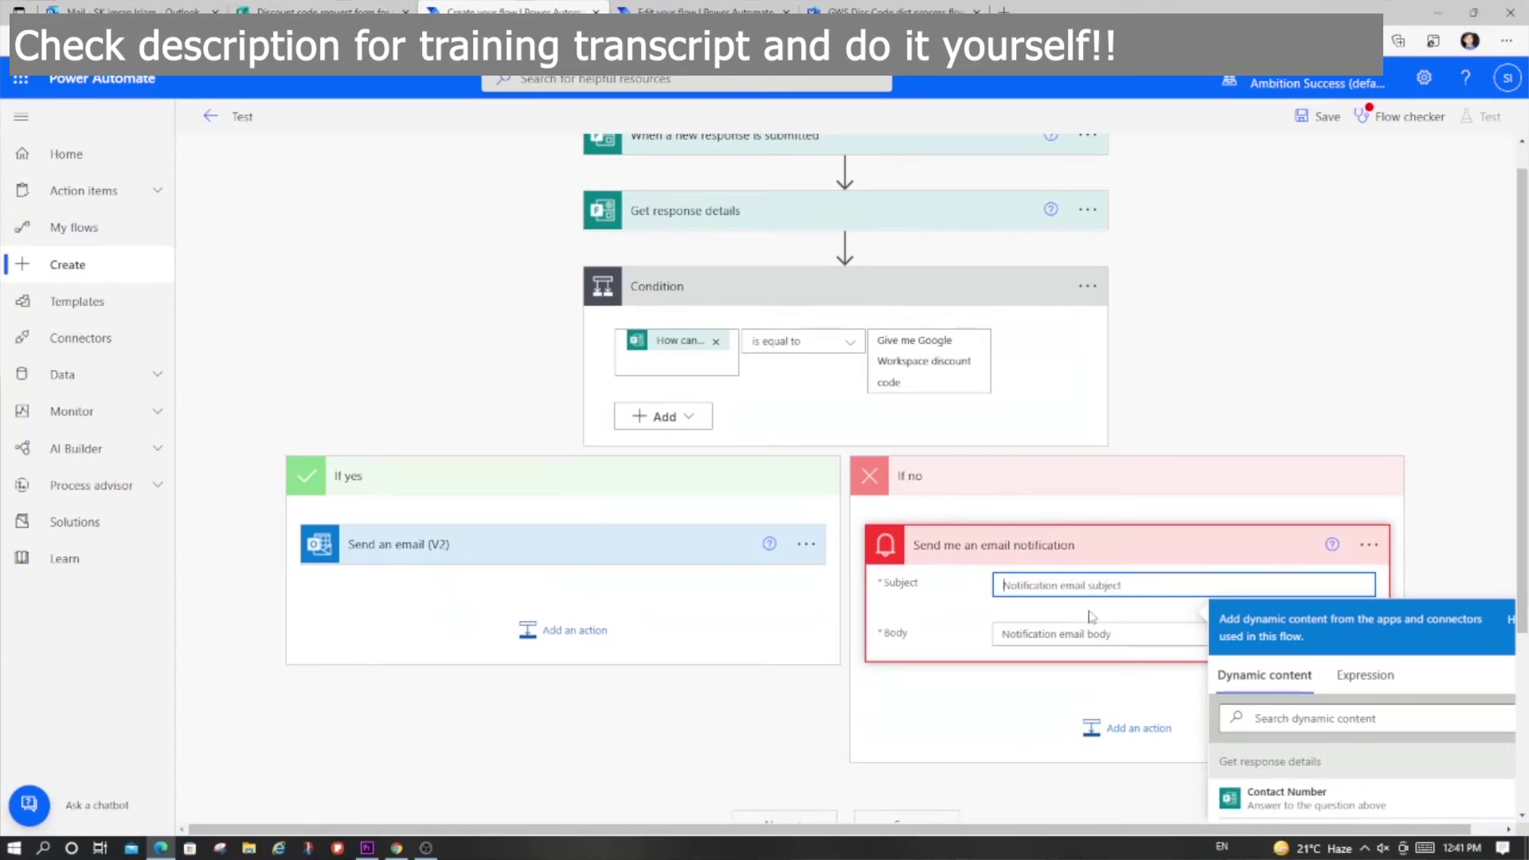
Step: Set subject 'You have a service request' and body 'Mr [Name] has sent you [How can we help you]'
{"action": "type", "text": "You"}
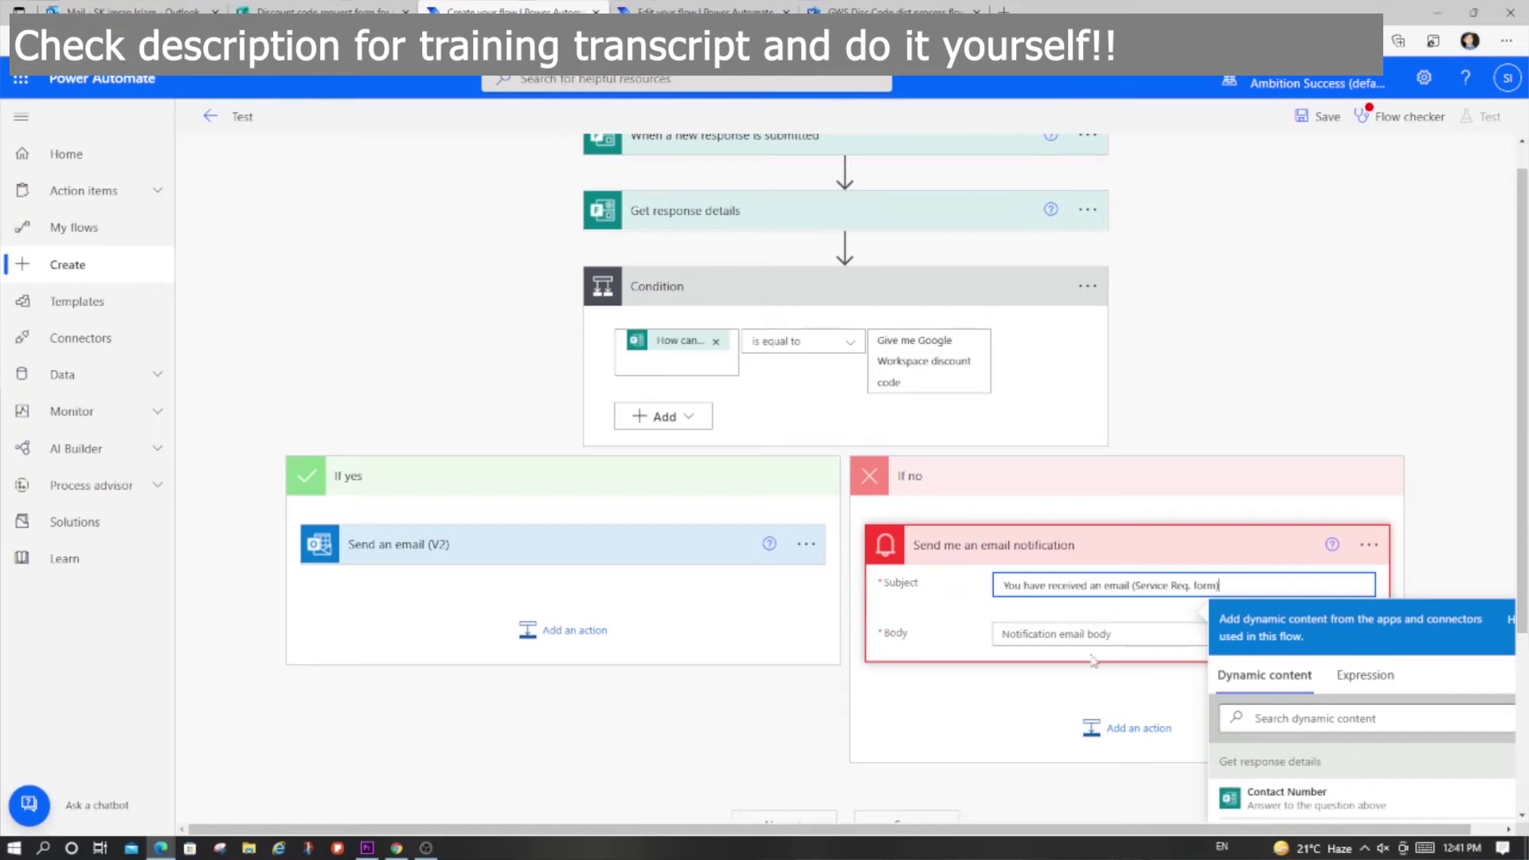
{"action": "left_click", "coordinate": [1105, 623]}
{"action": "left_click", "coordinate": [1074, 612]}
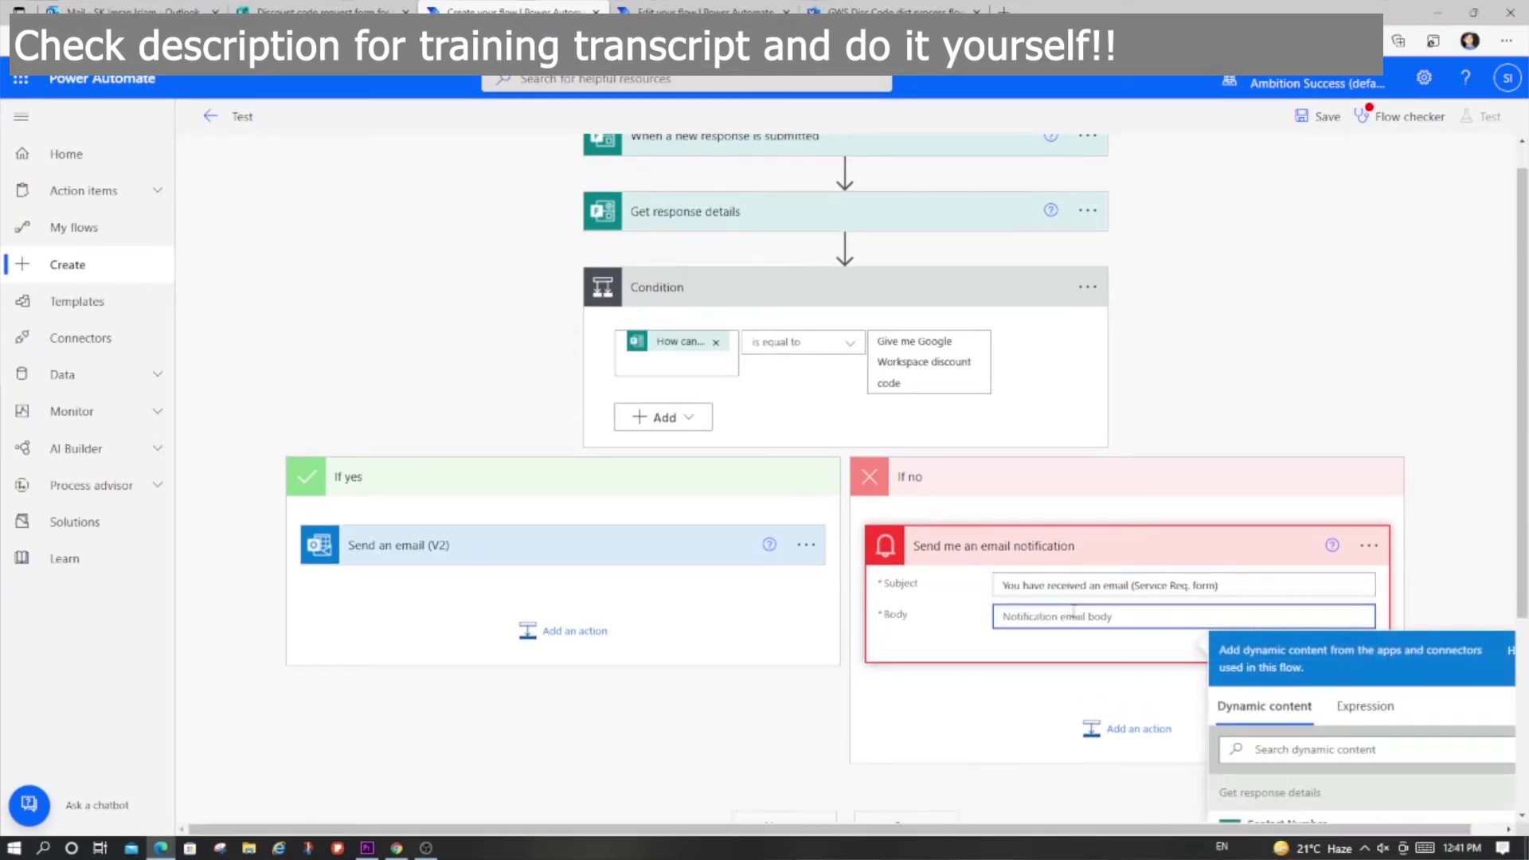
{"action": "type", "text": "Mr."}
{"action": "scroll", "coordinate": [1074, 611], "scroll_direction": "down", "scroll_amount": 4}
{"action": "left_click", "coordinate": [1283, 582]}
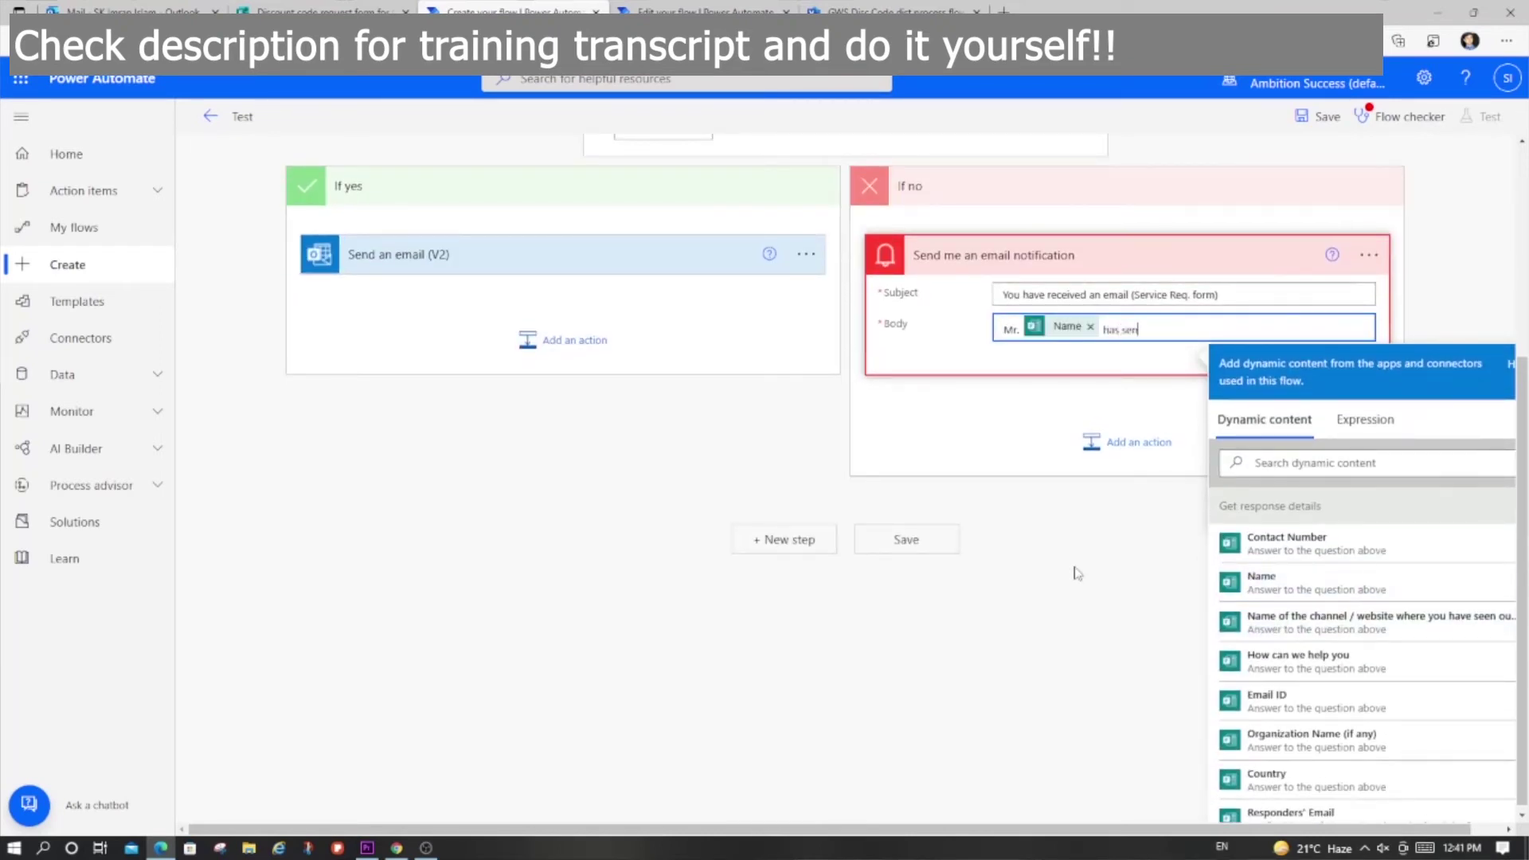
{"action": "type", "text": "has sent you an email for"}
{"action": "scroll", "coordinate": [1325, 692], "scroll_direction": "down", "scroll_amount": 2}
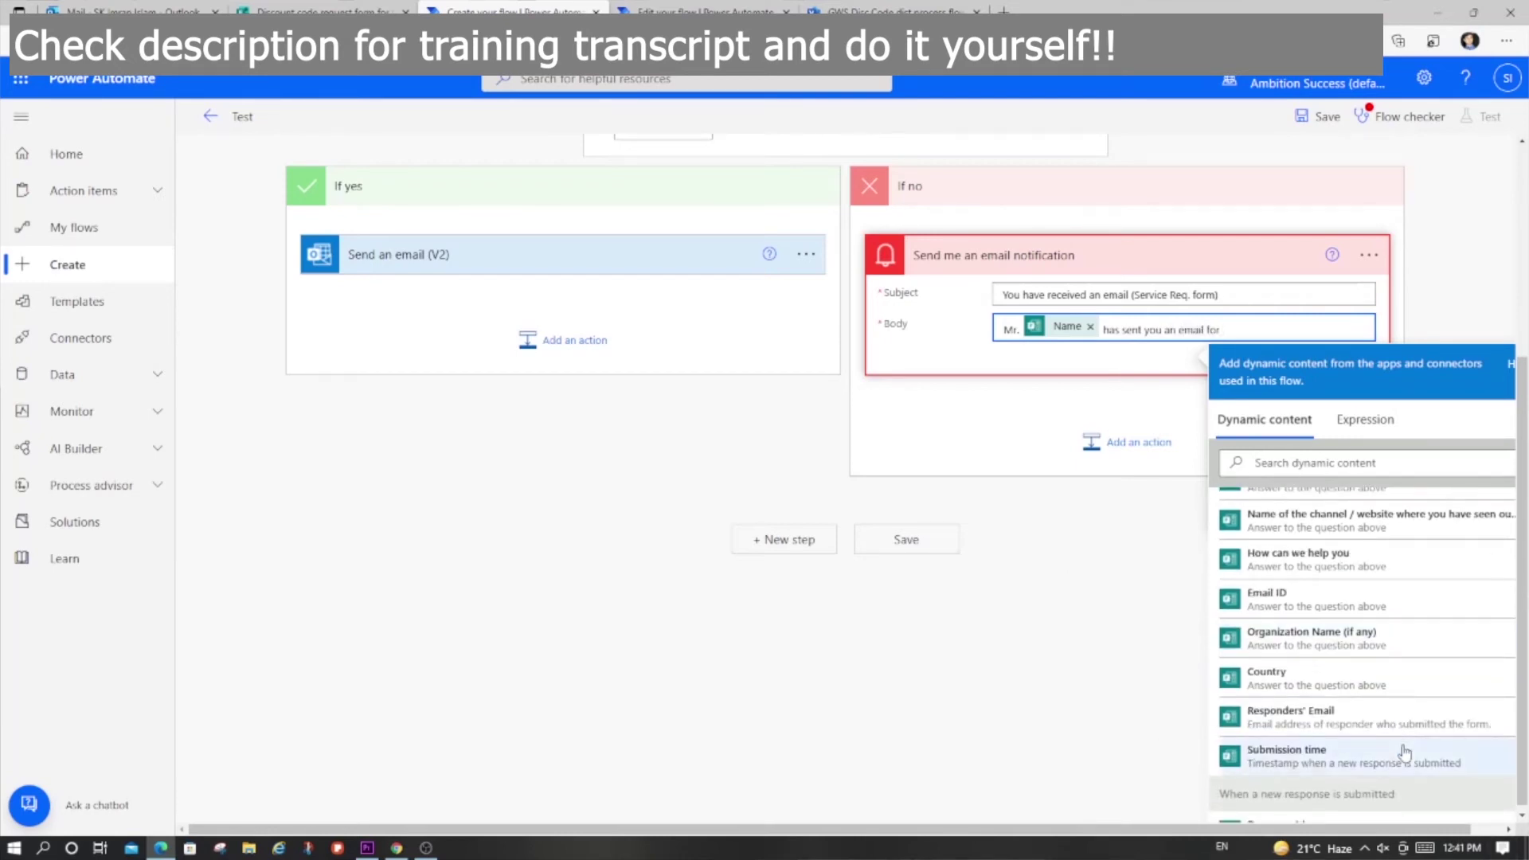
{"action": "left_click", "coordinate": [1302, 559]}
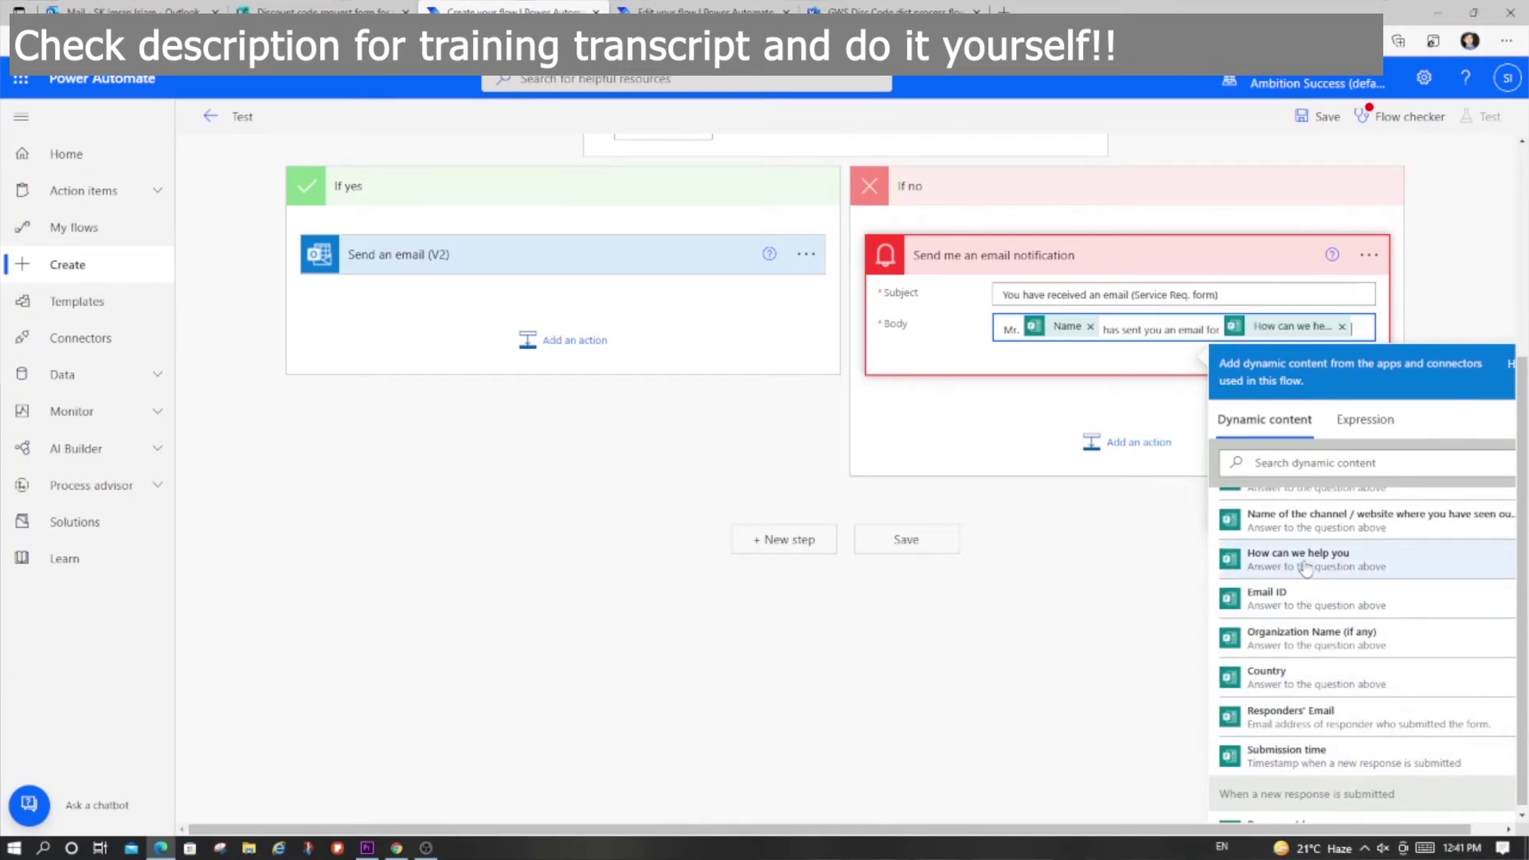
{"action": "left_click", "coordinate": [1121, 630]}
Step: Zoom the flow page out and back in, then go to the Outlook mailbox
{"action": "scroll", "coordinate": [1121, 630], "scroll_direction": "up", "scroll_amount": 3}
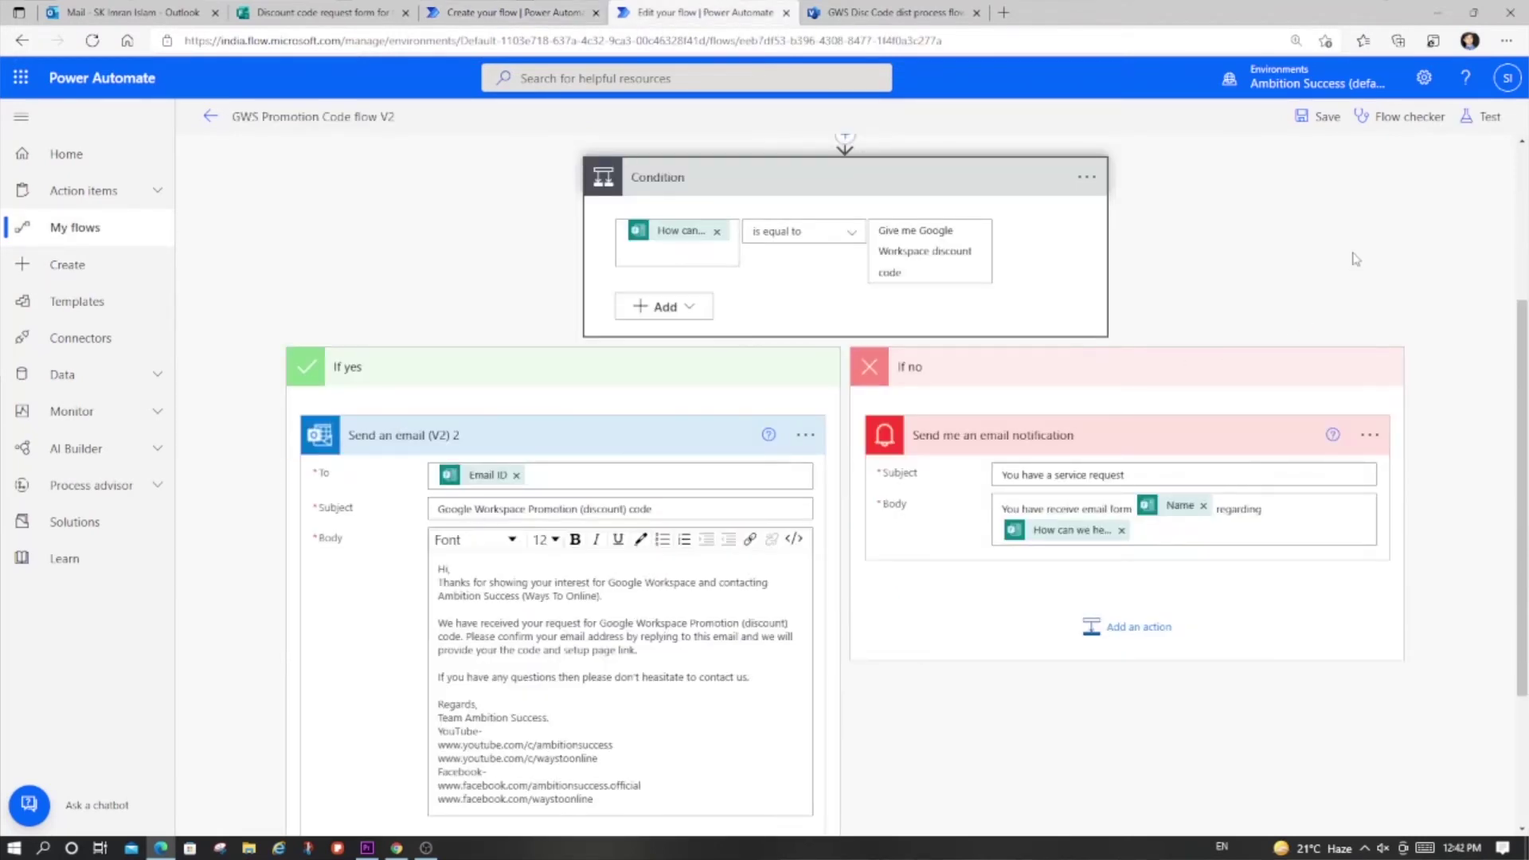
{"action": "key", "text": "ctrl+minus"}
{"action": "key", "text": "ctrl+minus"}
{"action": "key", "text": "ctrl+minus"}
{"action": "key", "text": "ctrl+plus"}
{"action": "key", "text": "ctrl+plus"}
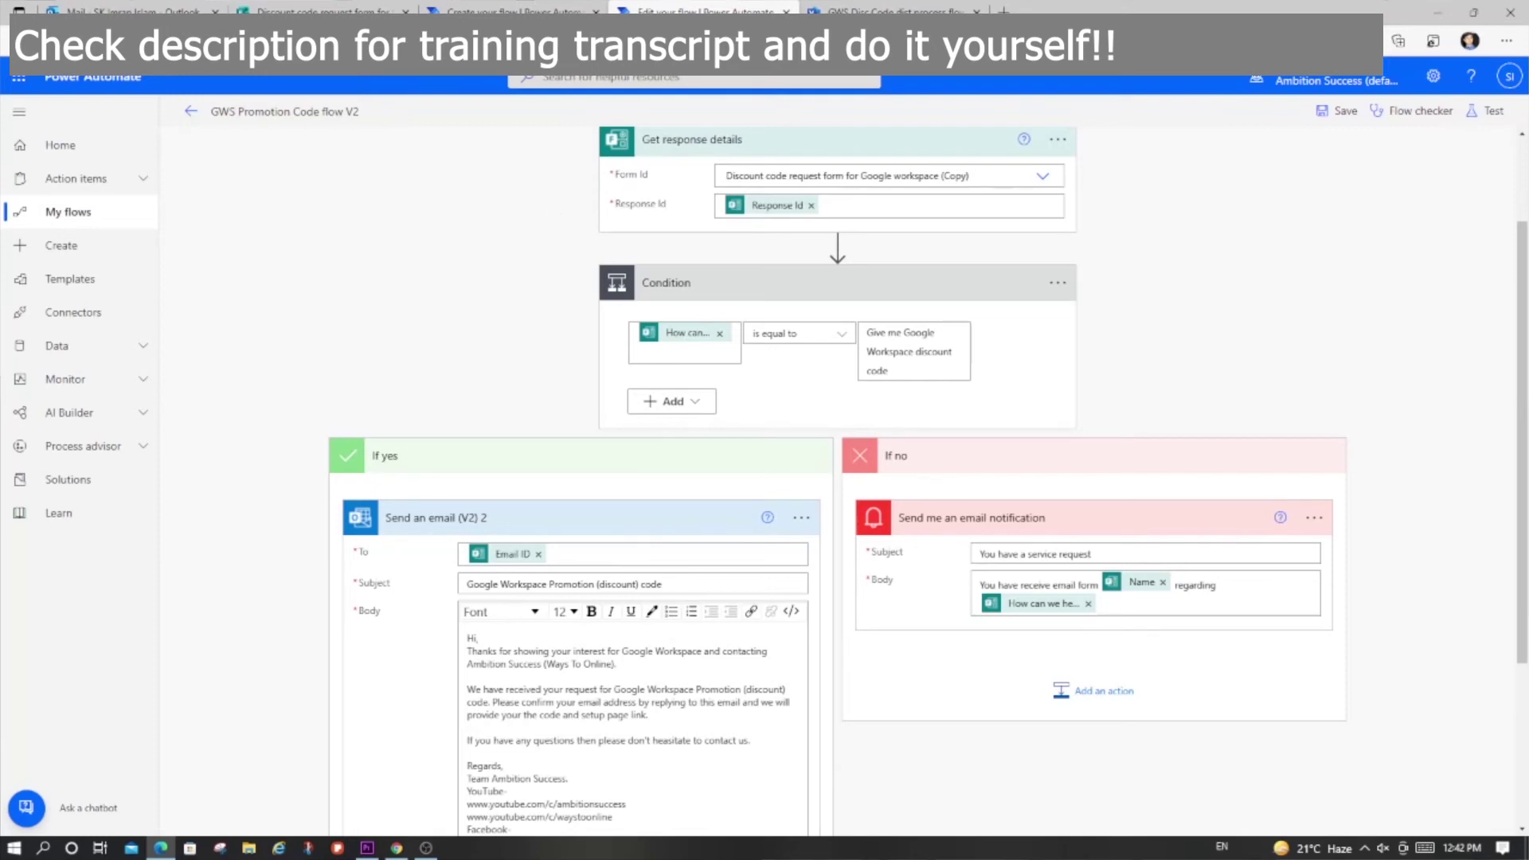
{"action": "left_click", "coordinate": [131, 11]}
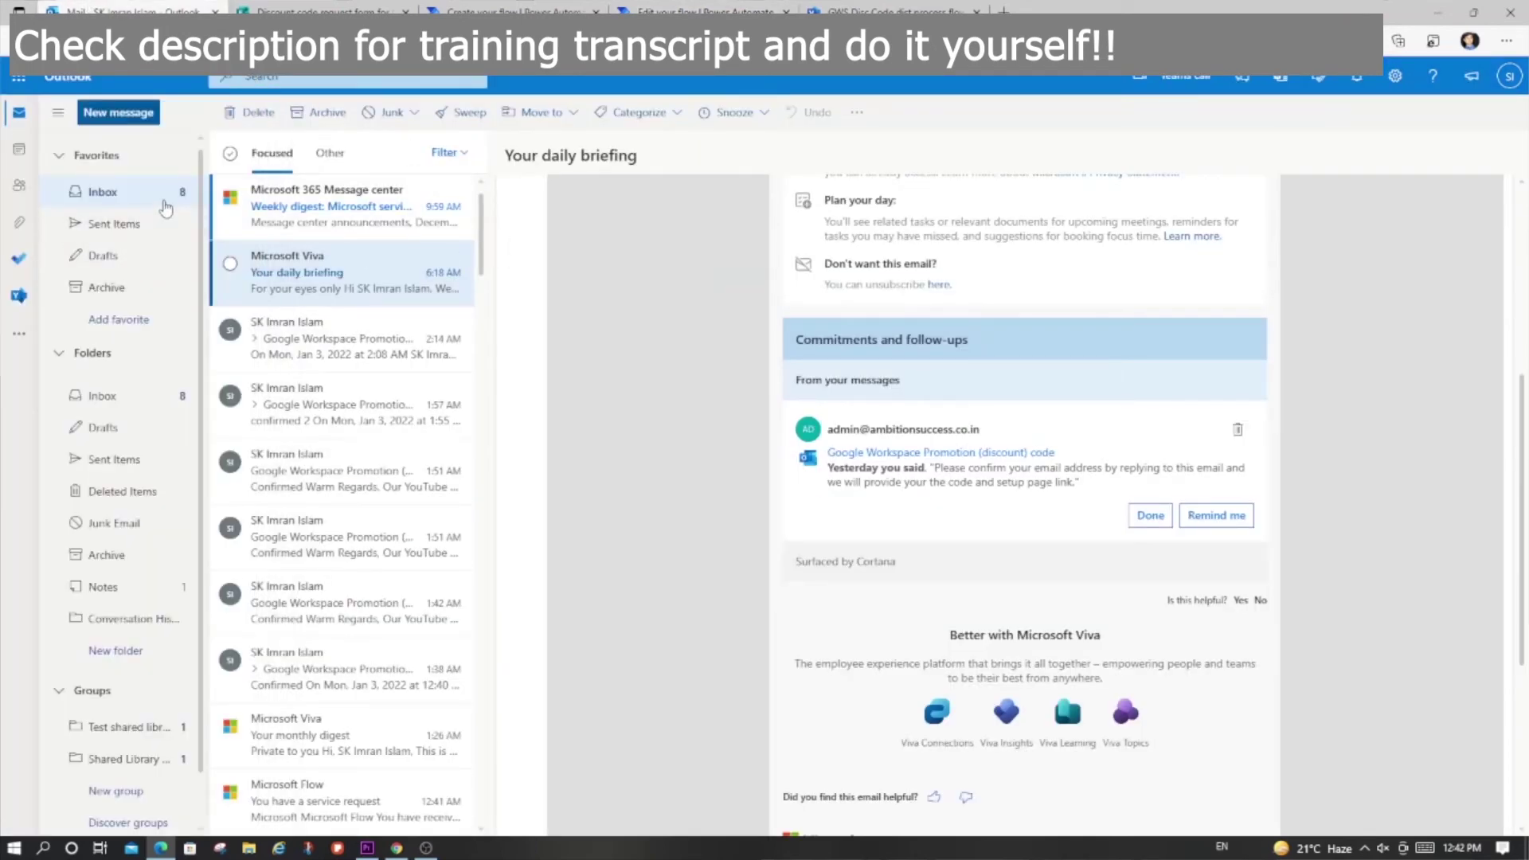
Step: Open the weekly digest message and place the form window beside the inbox
{"action": "left_click", "coordinate": [291, 216]}
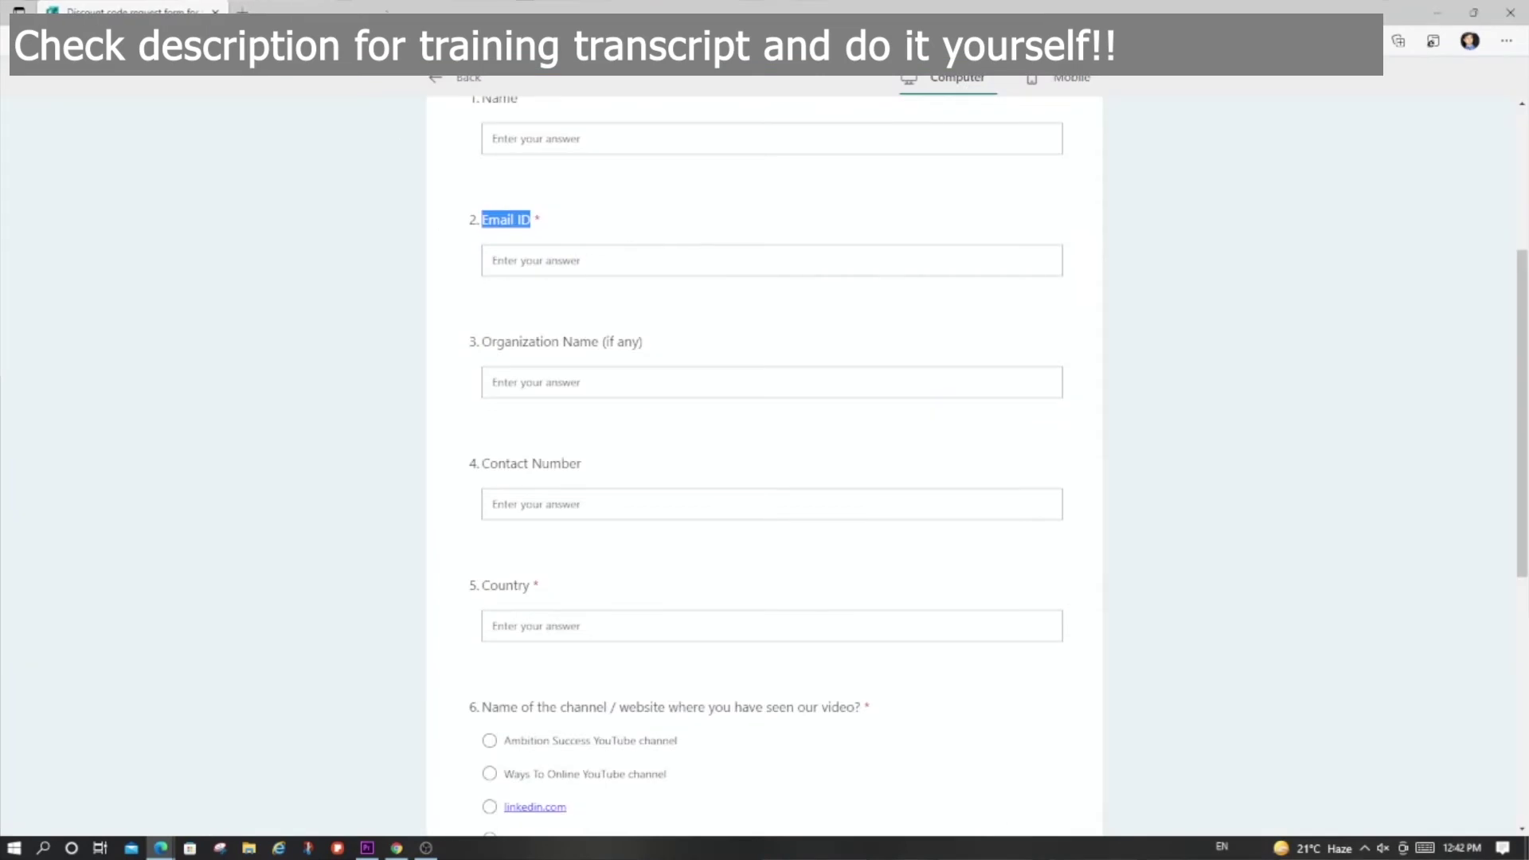
{"action": "key", "text": "super+Down"}
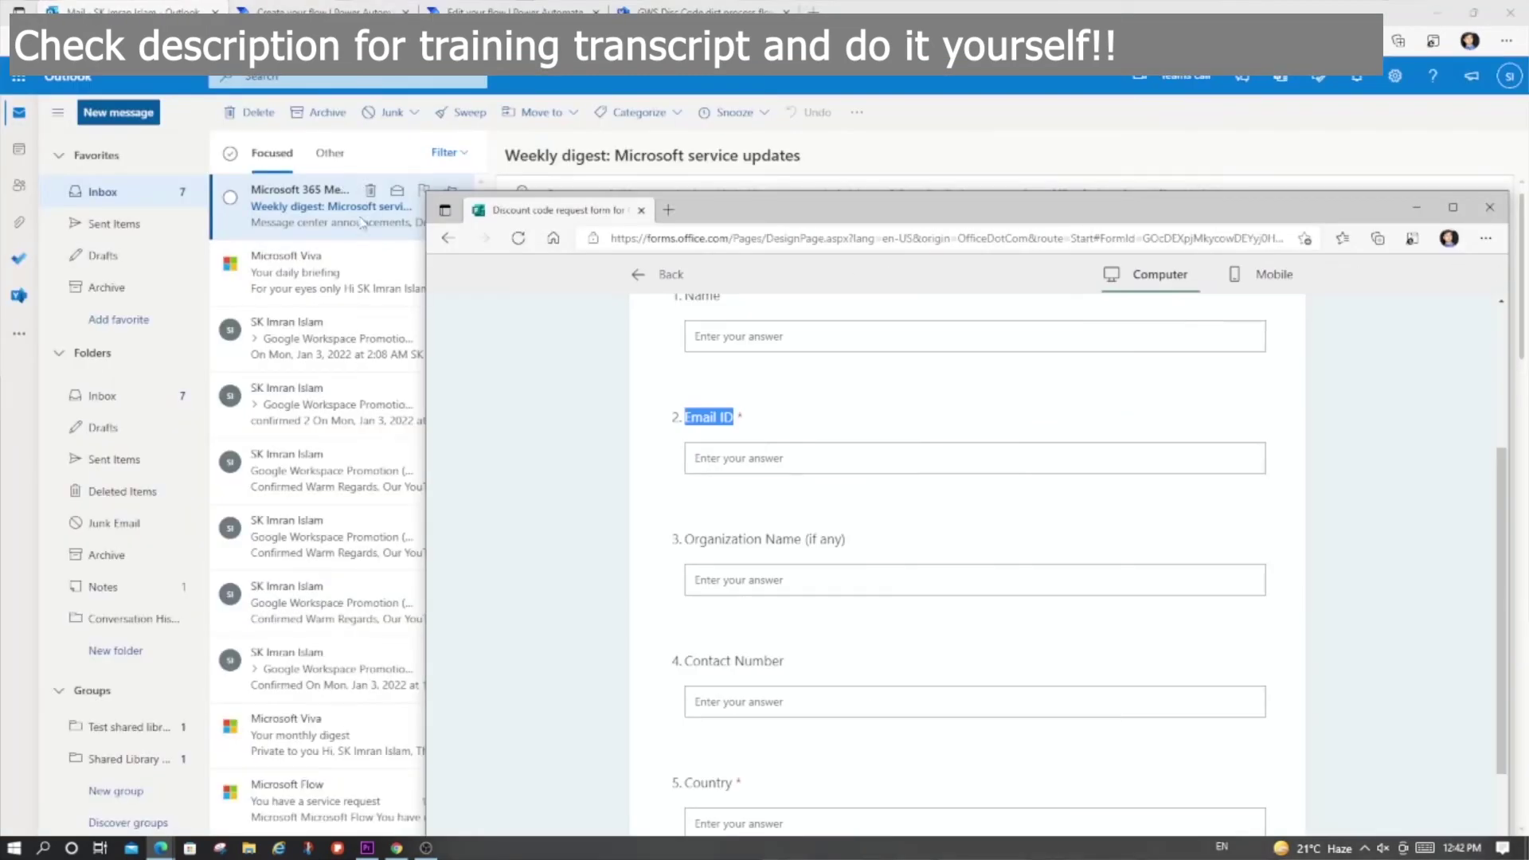
{"action": "left_click_drag", "start_coordinate": [427, 295], "coordinate": [848, 348]}
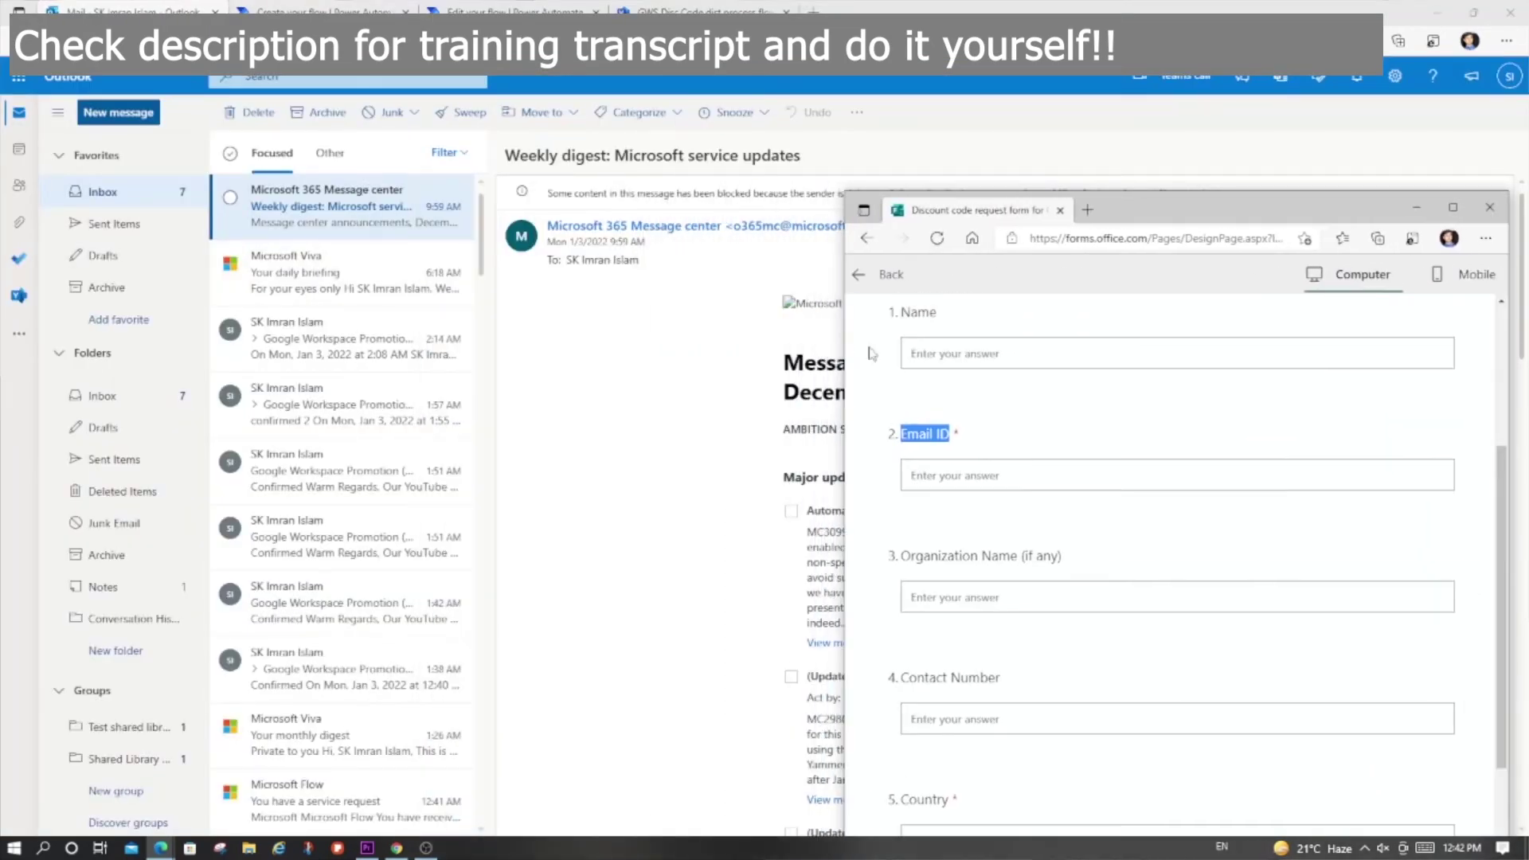
{"action": "left_click_drag", "start_coordinate": [1168, 202], "coordinate": [871, 51]}
{"action": "scroll", "coordinate": [904, 309], "scroll_direction": "up", "scroll_amount": 4}
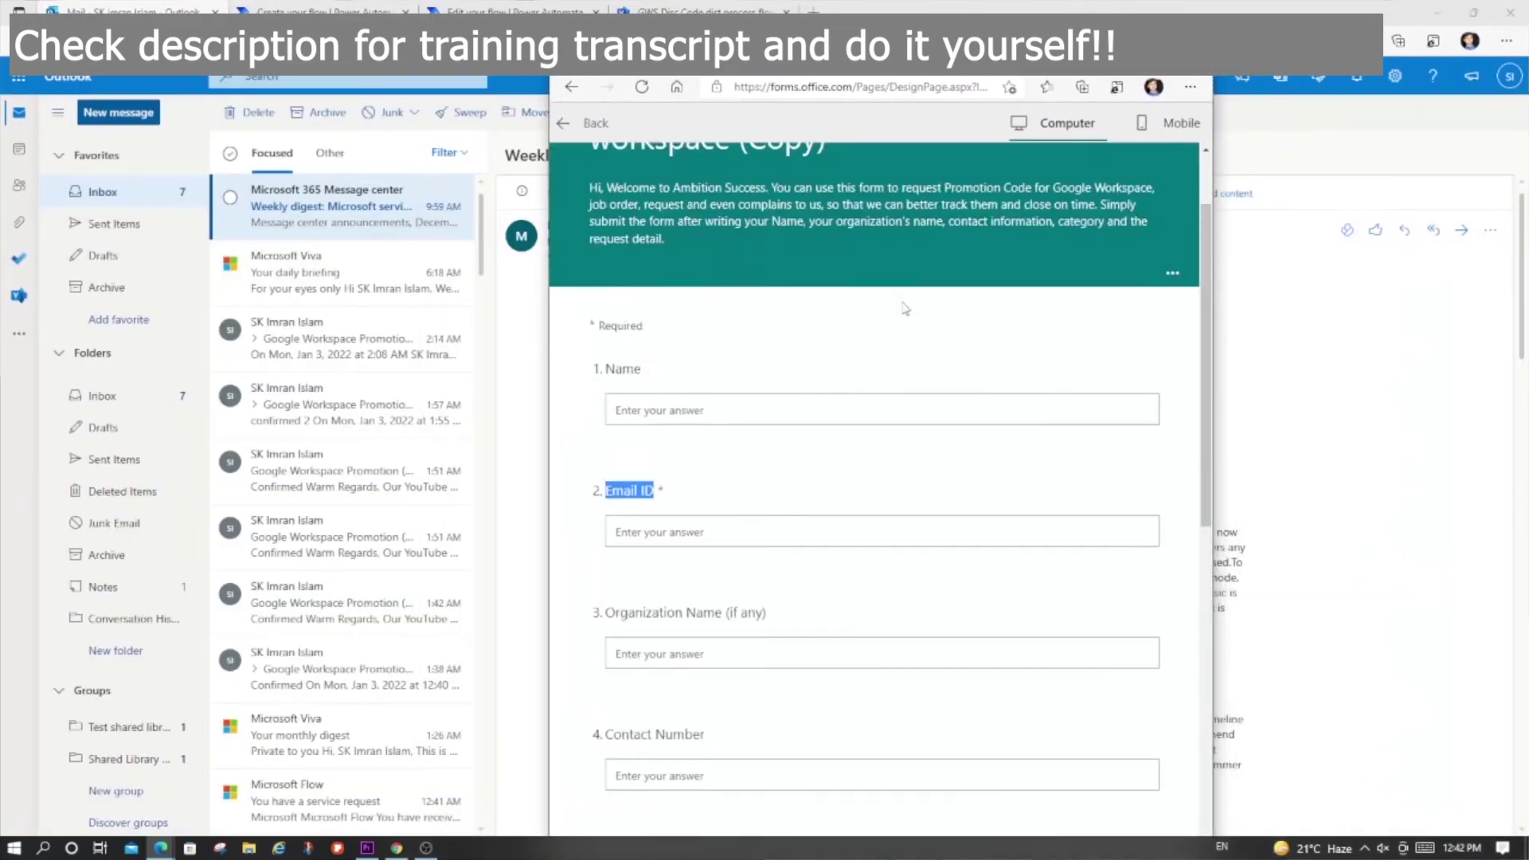
Step: Enter a test name, the admin email, an organization, contact number 9999999 and the country
{"action": "left_click", "coordinate": [751, 521]}
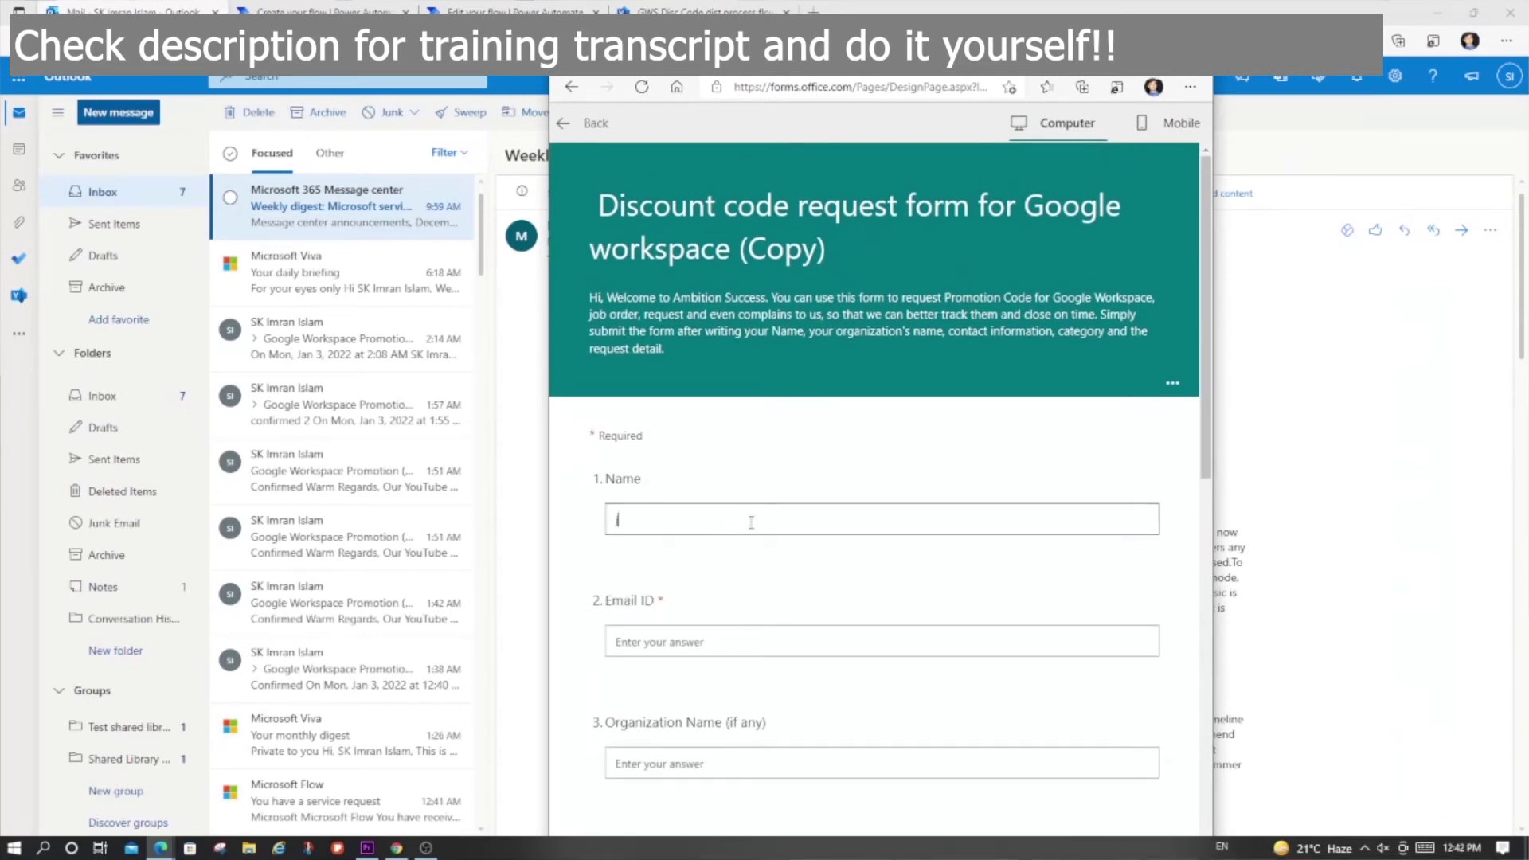
{"action": "type", "text": "Test 5"}
{"action": "key", "text": "Tab"}
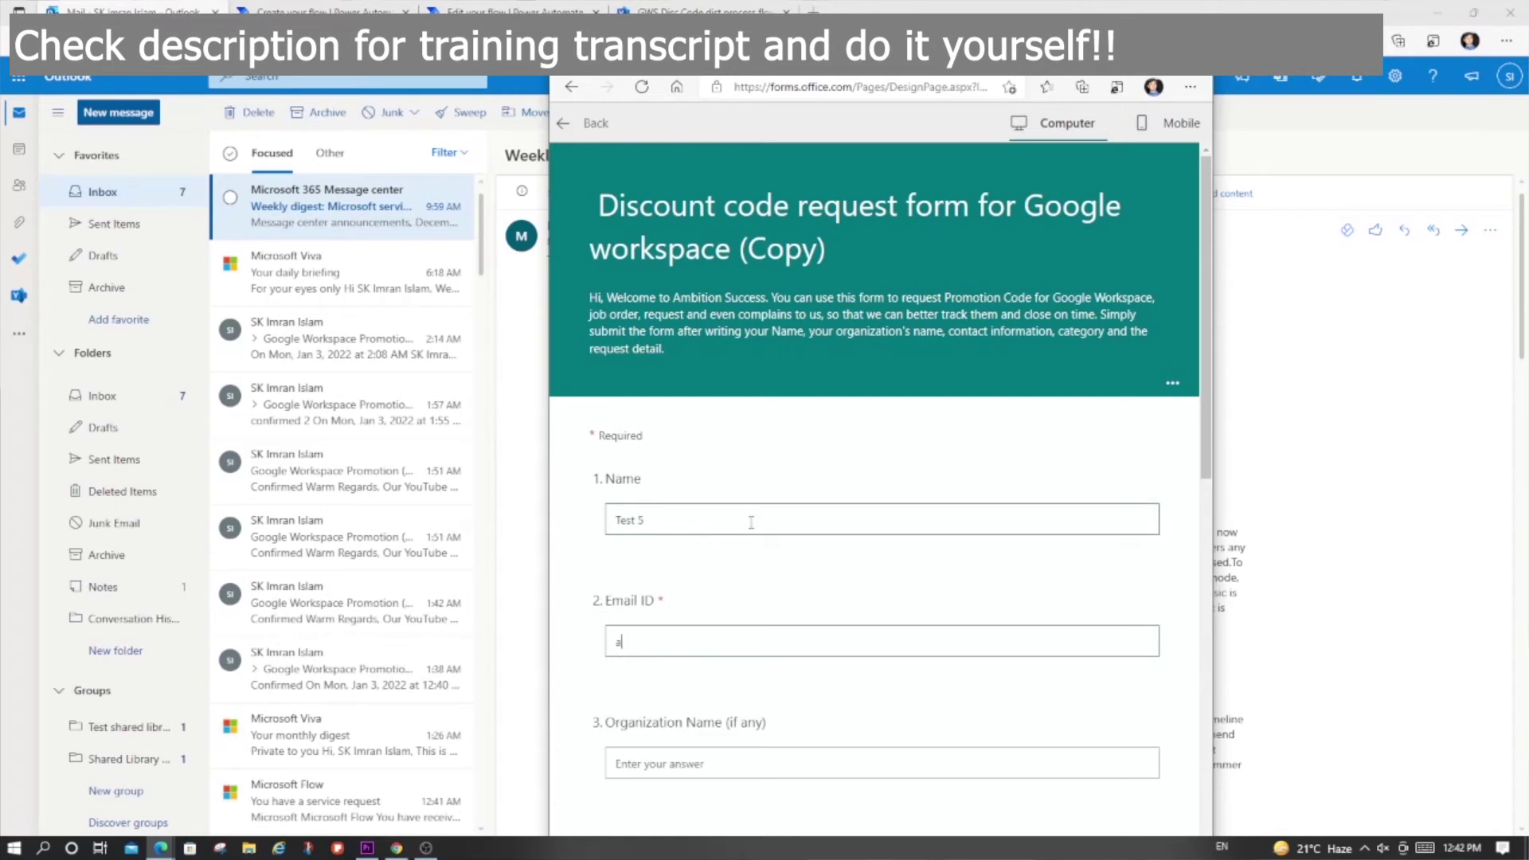
{"action": "key", "text": "Tab"}
{"action": "type", "text": "Te"}
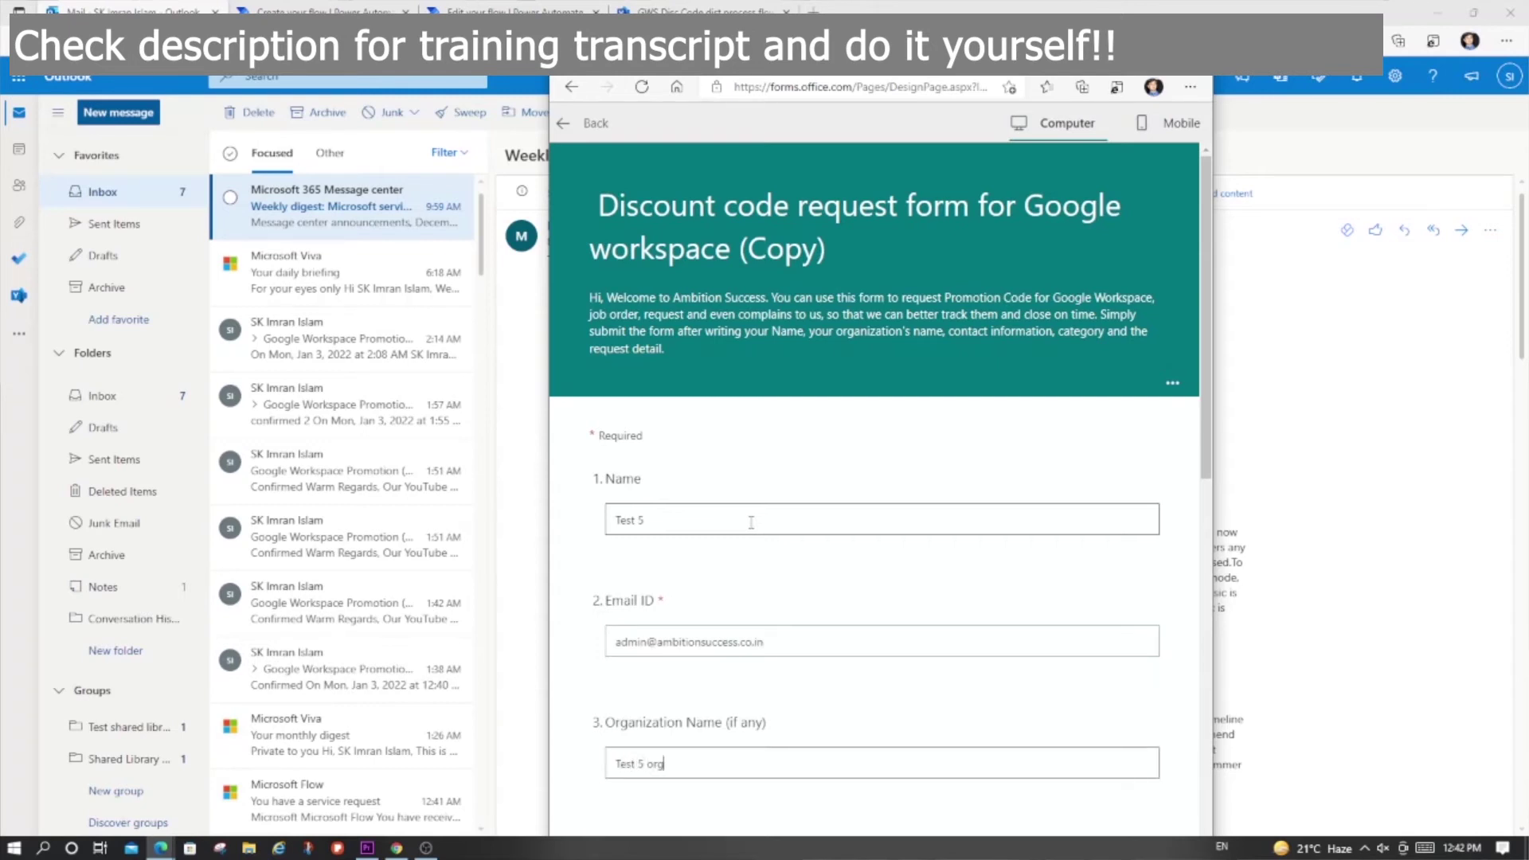
{"action": "scroll", "coordinate": [751, 523], "scroll_direction": "down", "scroll_amount": 5}
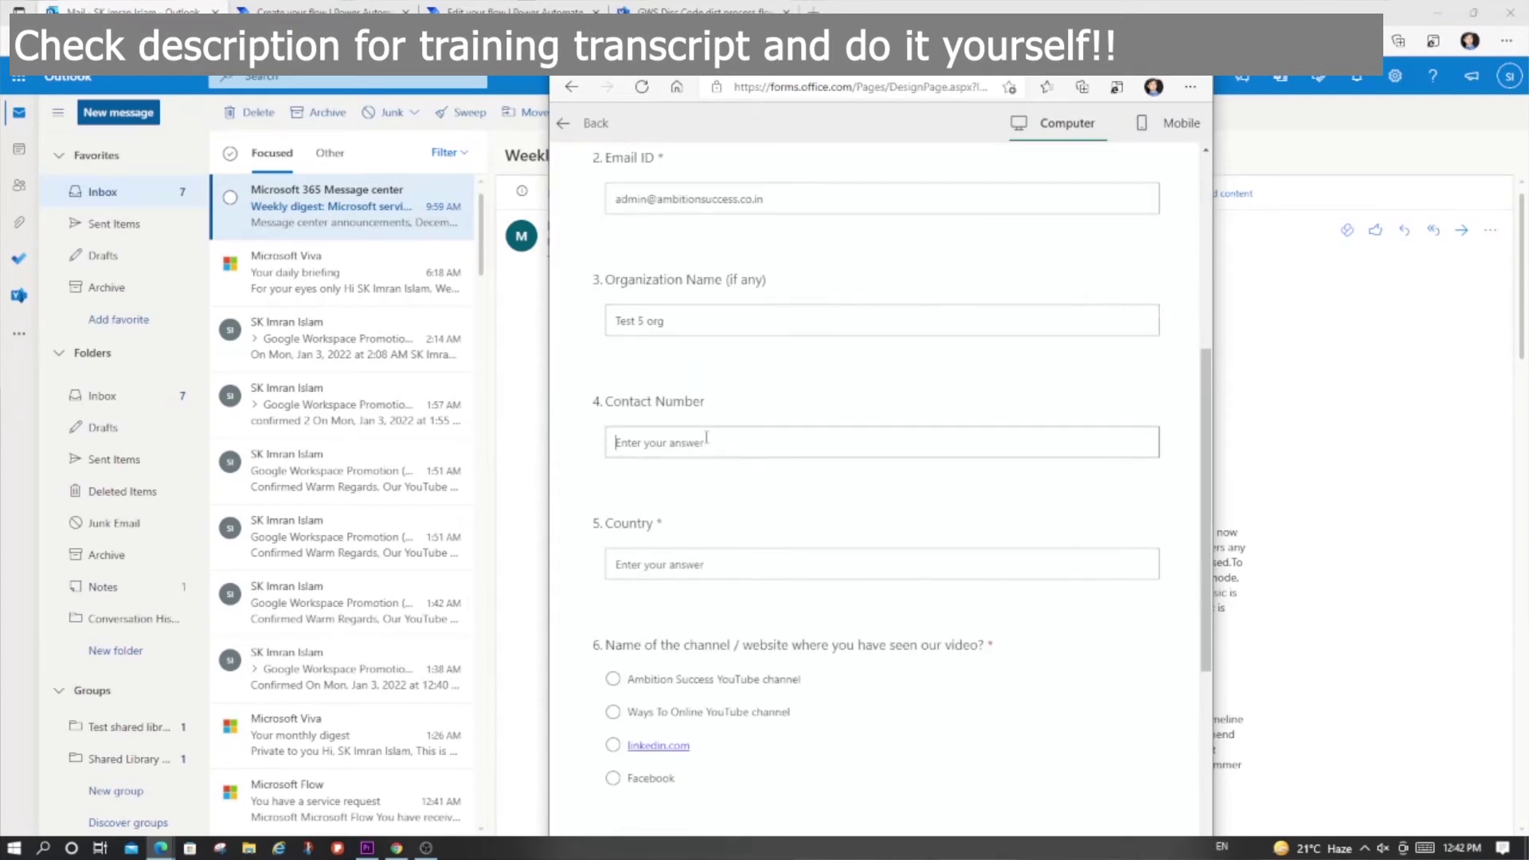
{"action": "type", "text": "9999999999"}
{"action": "left_click", "coordinate": [964, 580]}
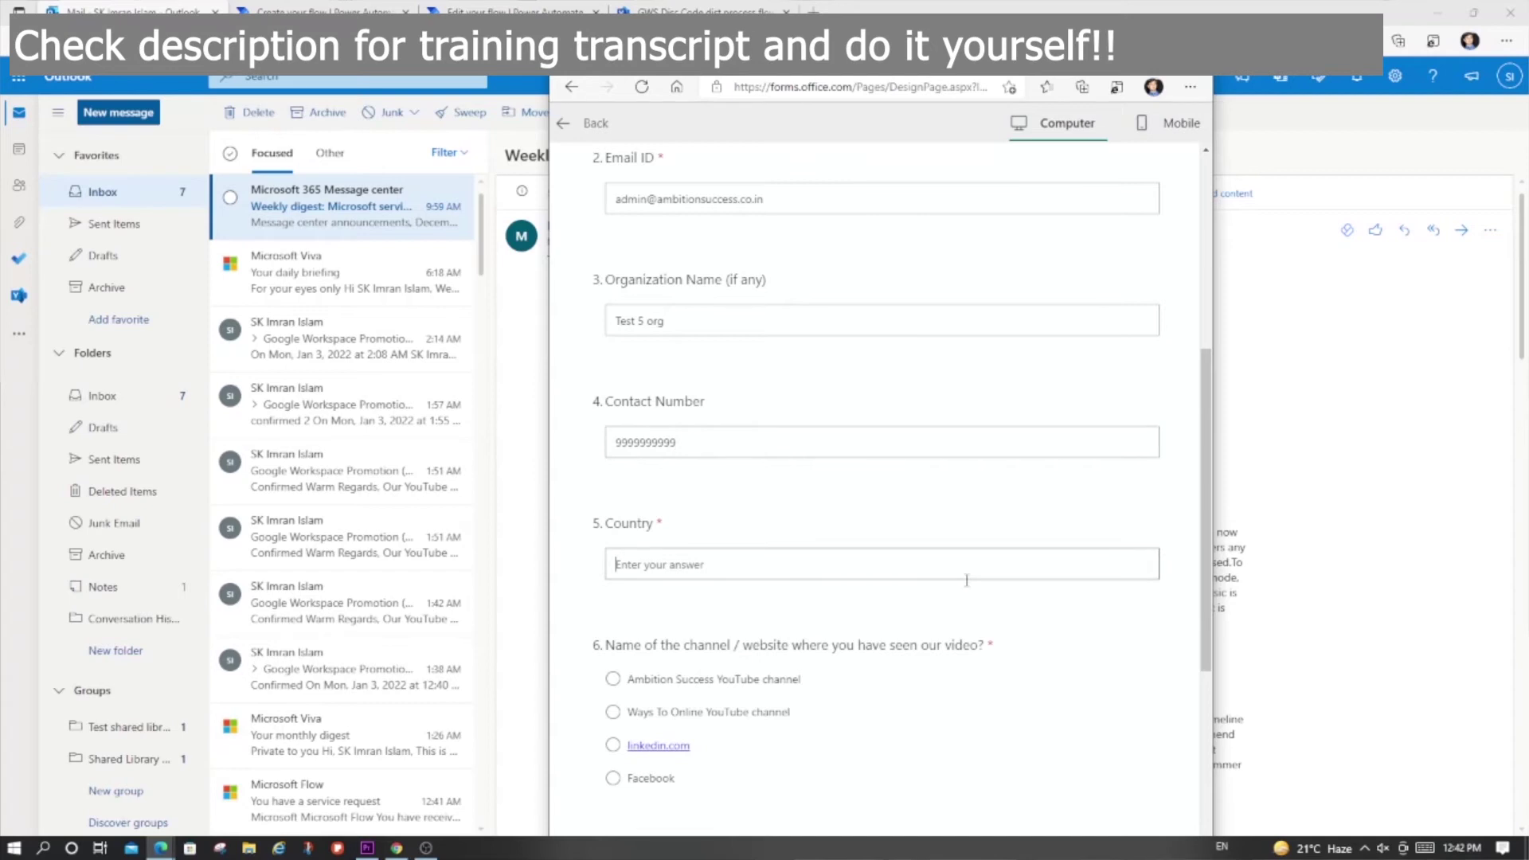
{"action": "type", "text": "India"}
Step: Choose Ambition Success YouTube channel, request the Google Workspace discount code, and submit
{"action": "left_click", "coordinate": [611, 687]}
{"action": "scroll", "coordinate": [854, 554], "scroll_direction": "down", "scroll_amount": 3}
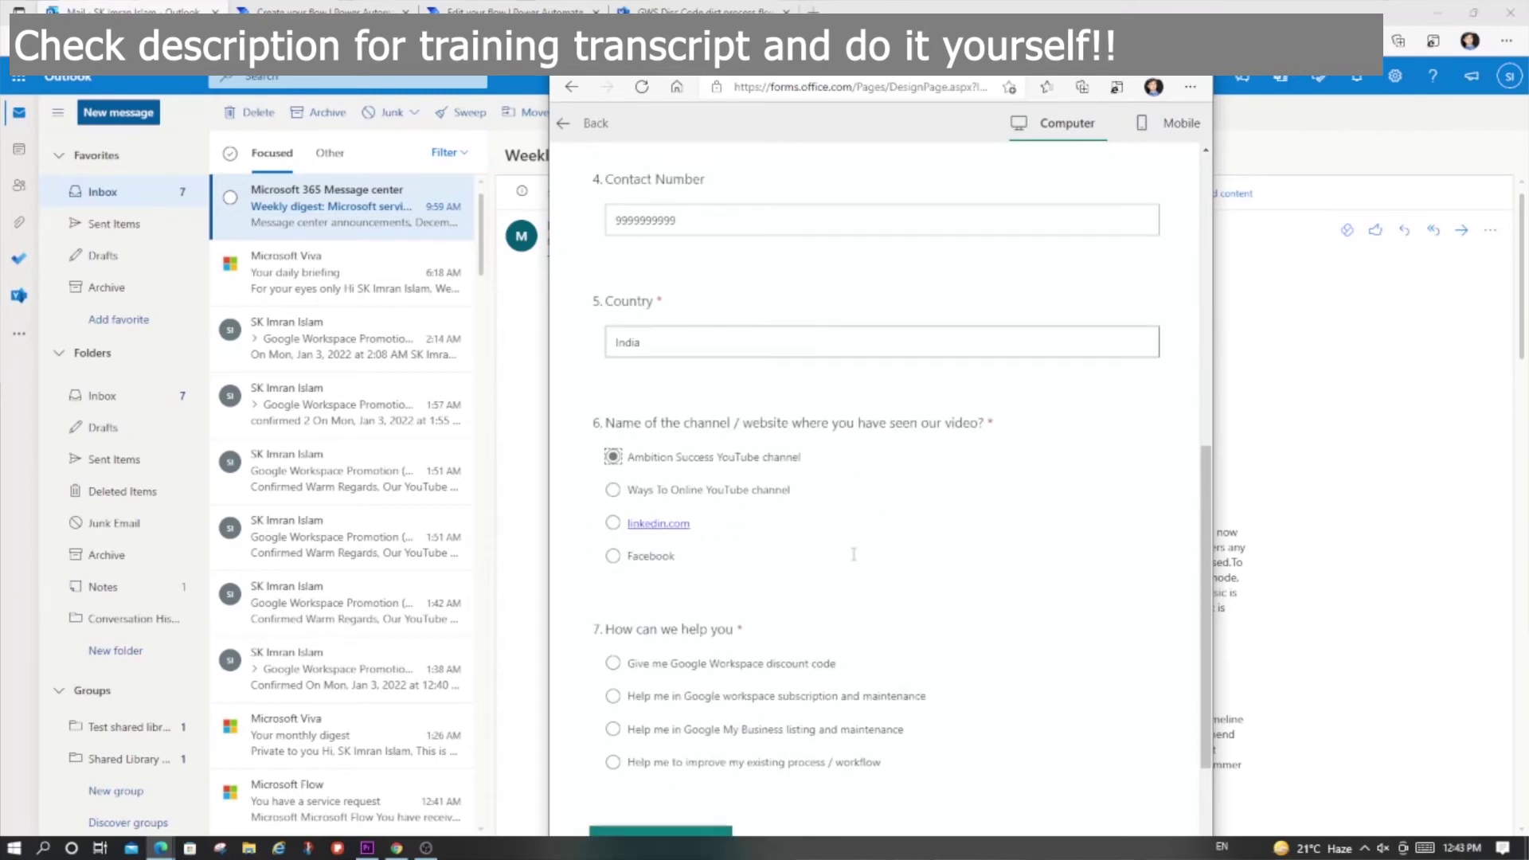
{"action": "left_click", "coordinate": [614, 665]}
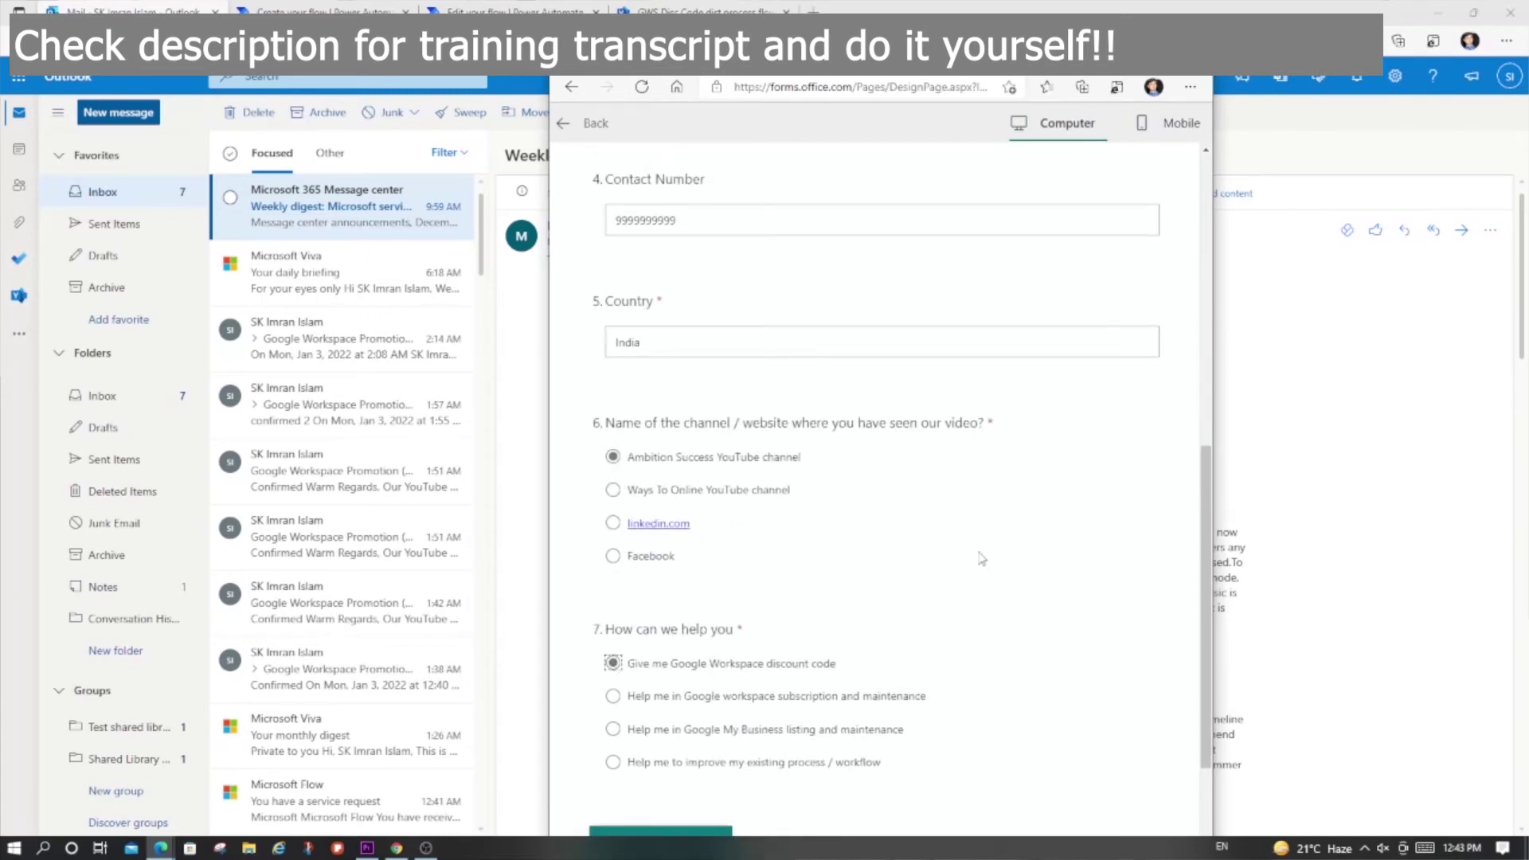
{"action": "scroll", "coordinate": [740, 488], "scroll_direction": "down", "scroll_amount": 3}
{"action": "left_click", "coordinate": [678, 630]}
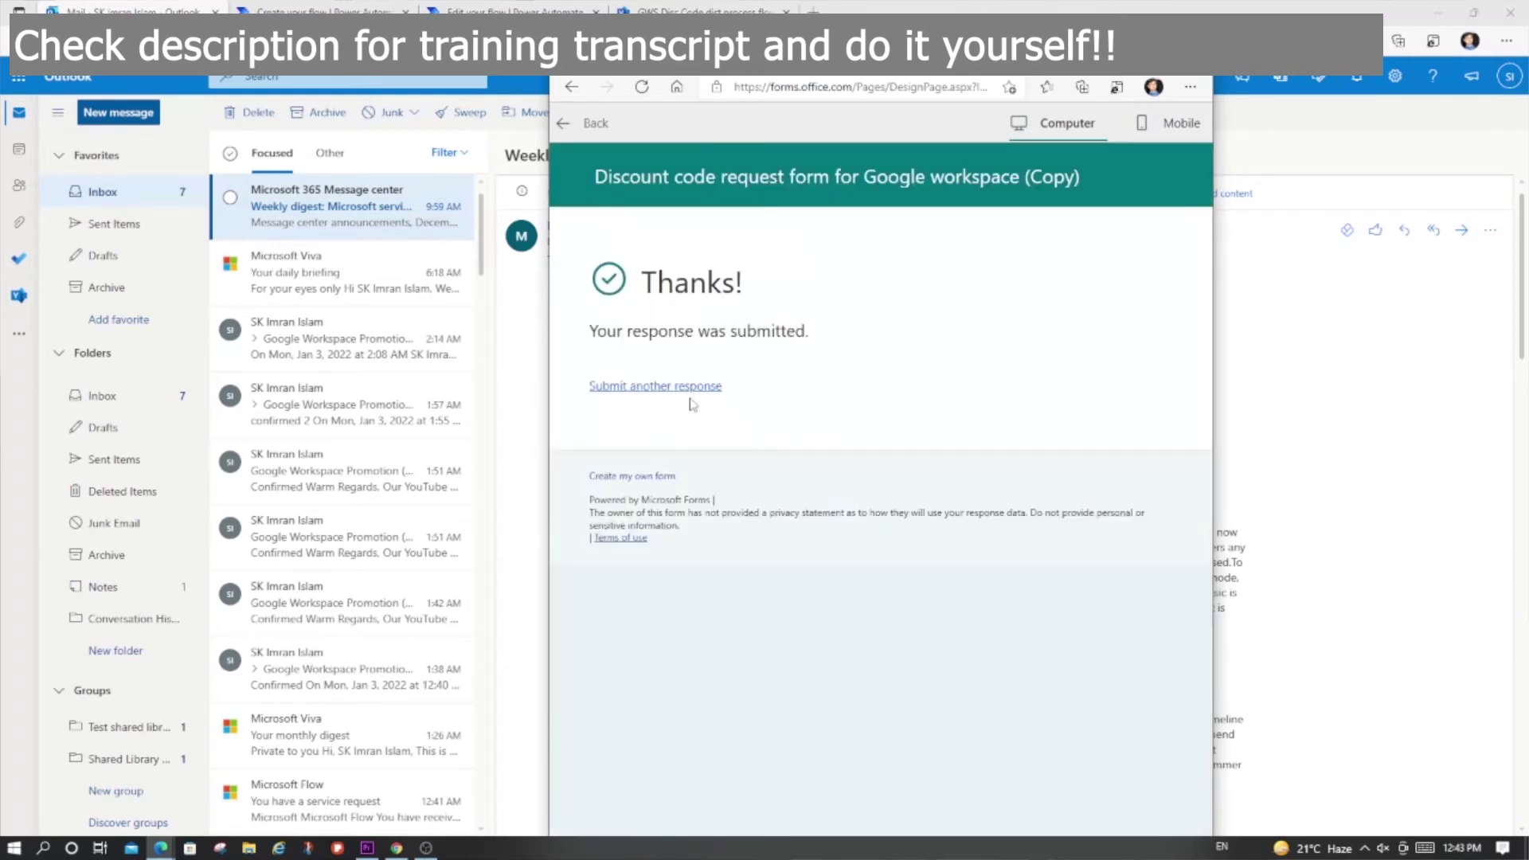
Step: Start a new response with name 'Test 5', the admin email, an organization and contact 888
{"action": "left_click", "coordinate": [689, 387]}
{"action": "left_click", "coordinate": [770, 525]}
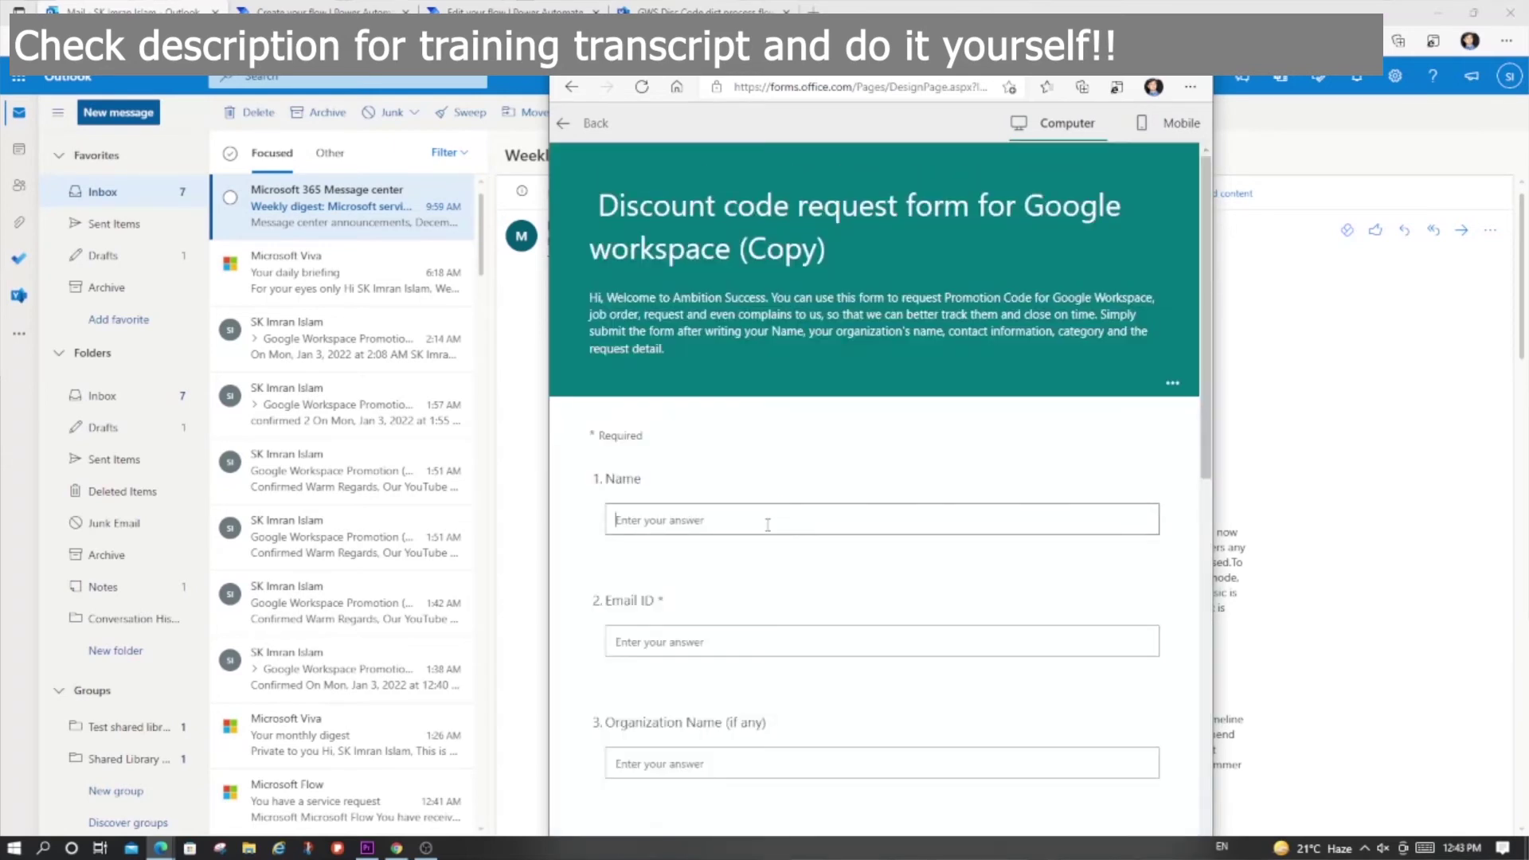
{"action": "type", "text": "Test"}
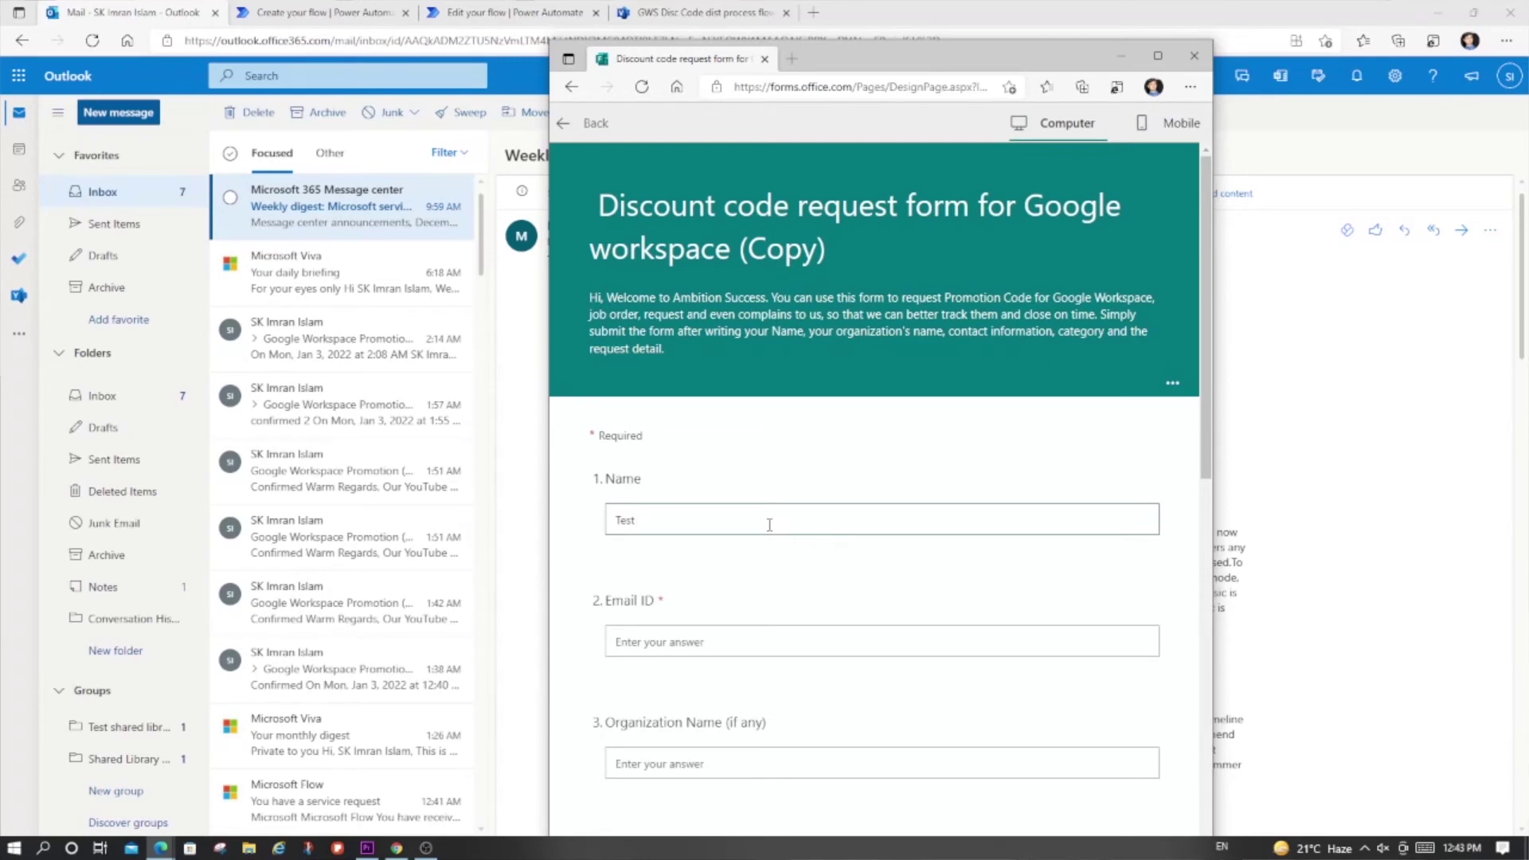
{"action": "type", "text": " 5"}
{"action": "key", "text": "Tab"}
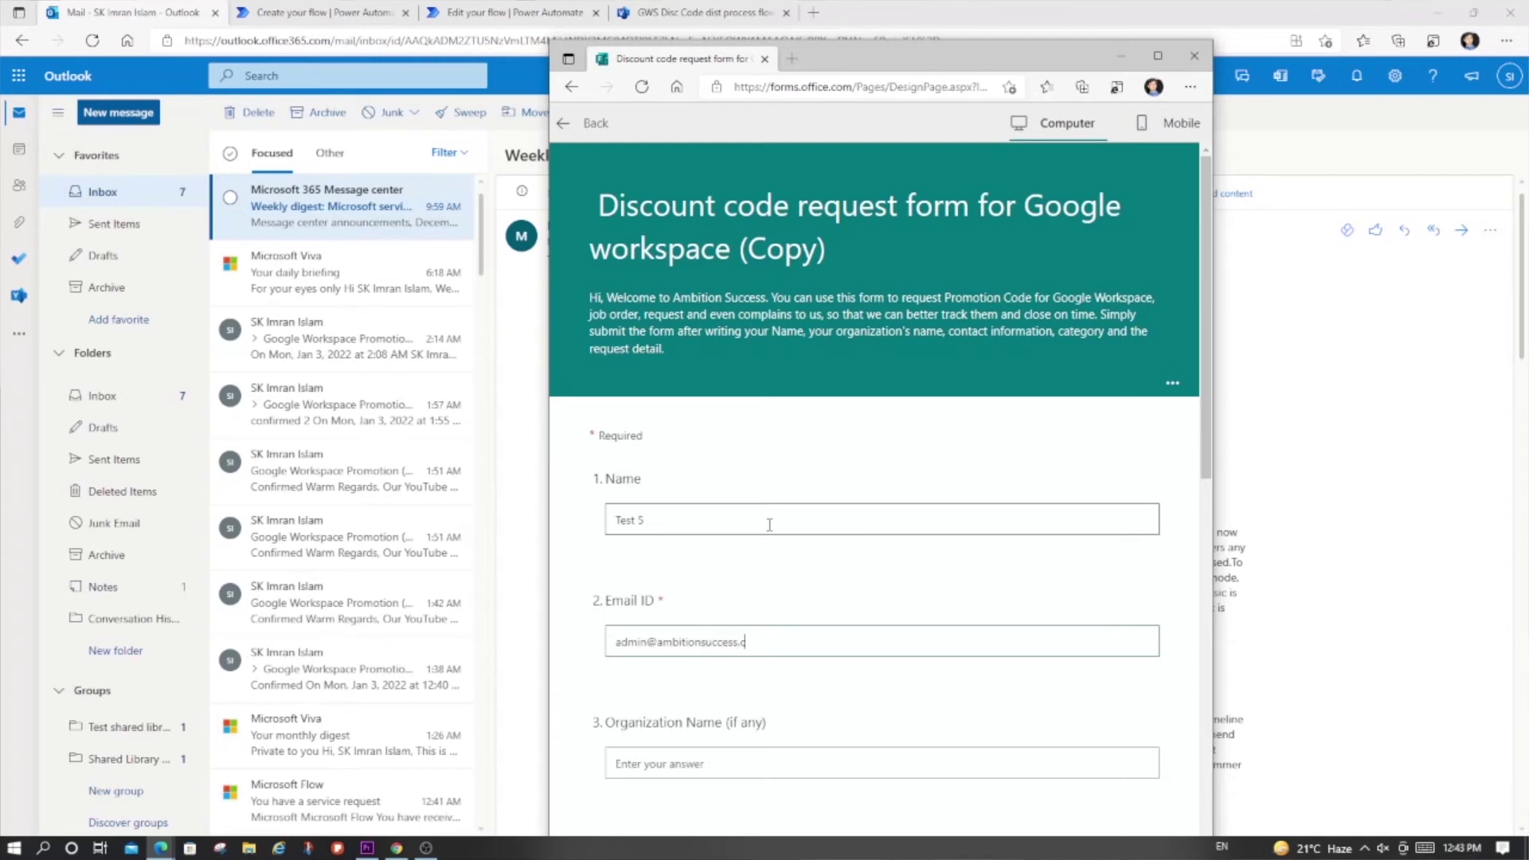
{"action": "key", "text": "Tab"}
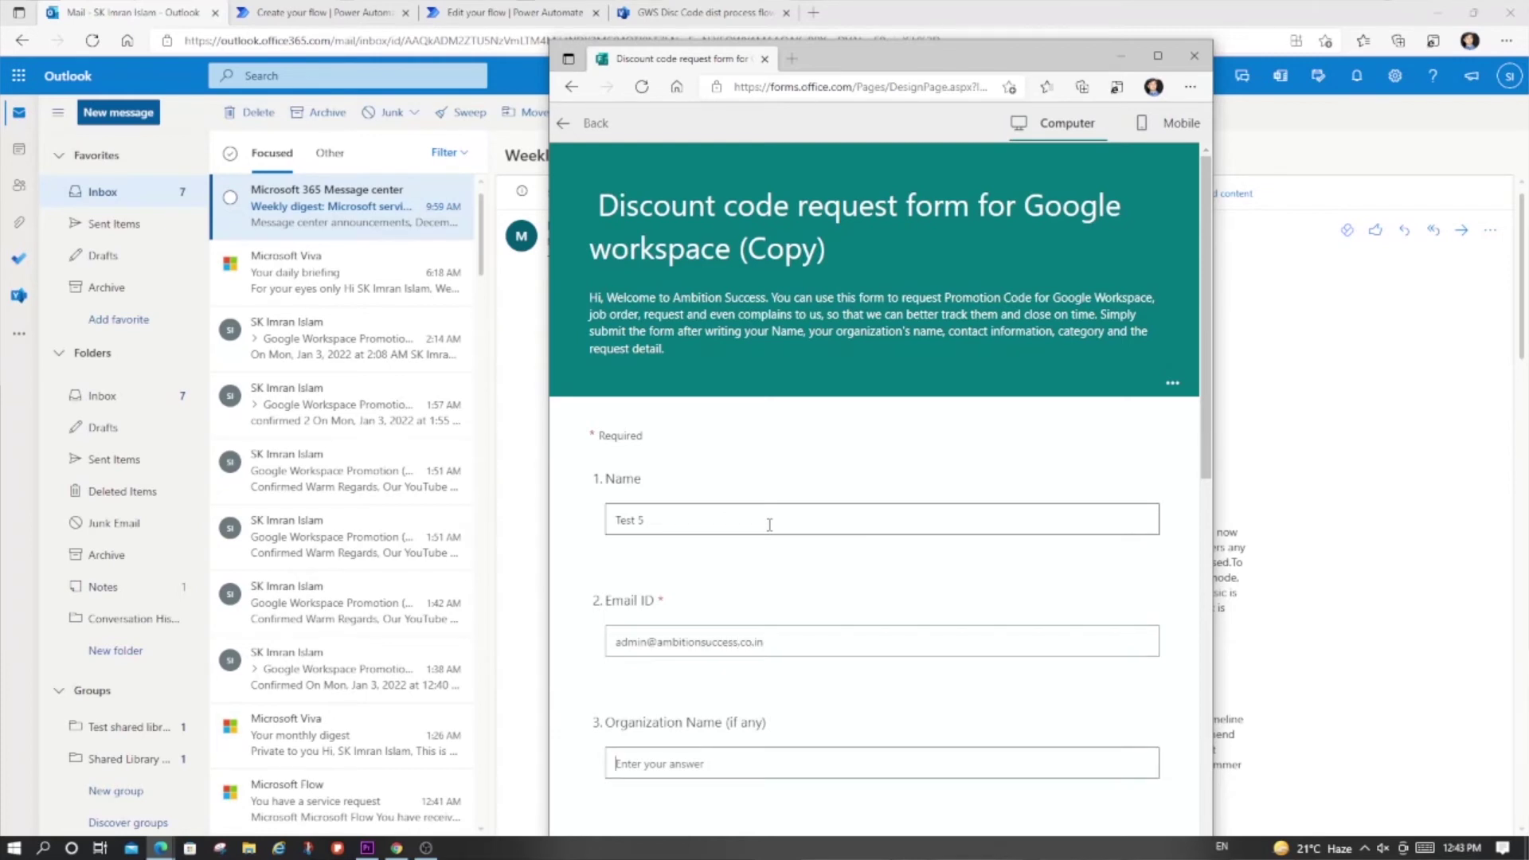
{"action": "type", "text": "Test 5"}
{"action": "scroll", "coordinate": [769, 525], "scroll_direction": "down", "scroll_amount": 3}
{"action": "left_click", "coordinate": [694, 663]}
{"action": "type", "text": "8888888888"}
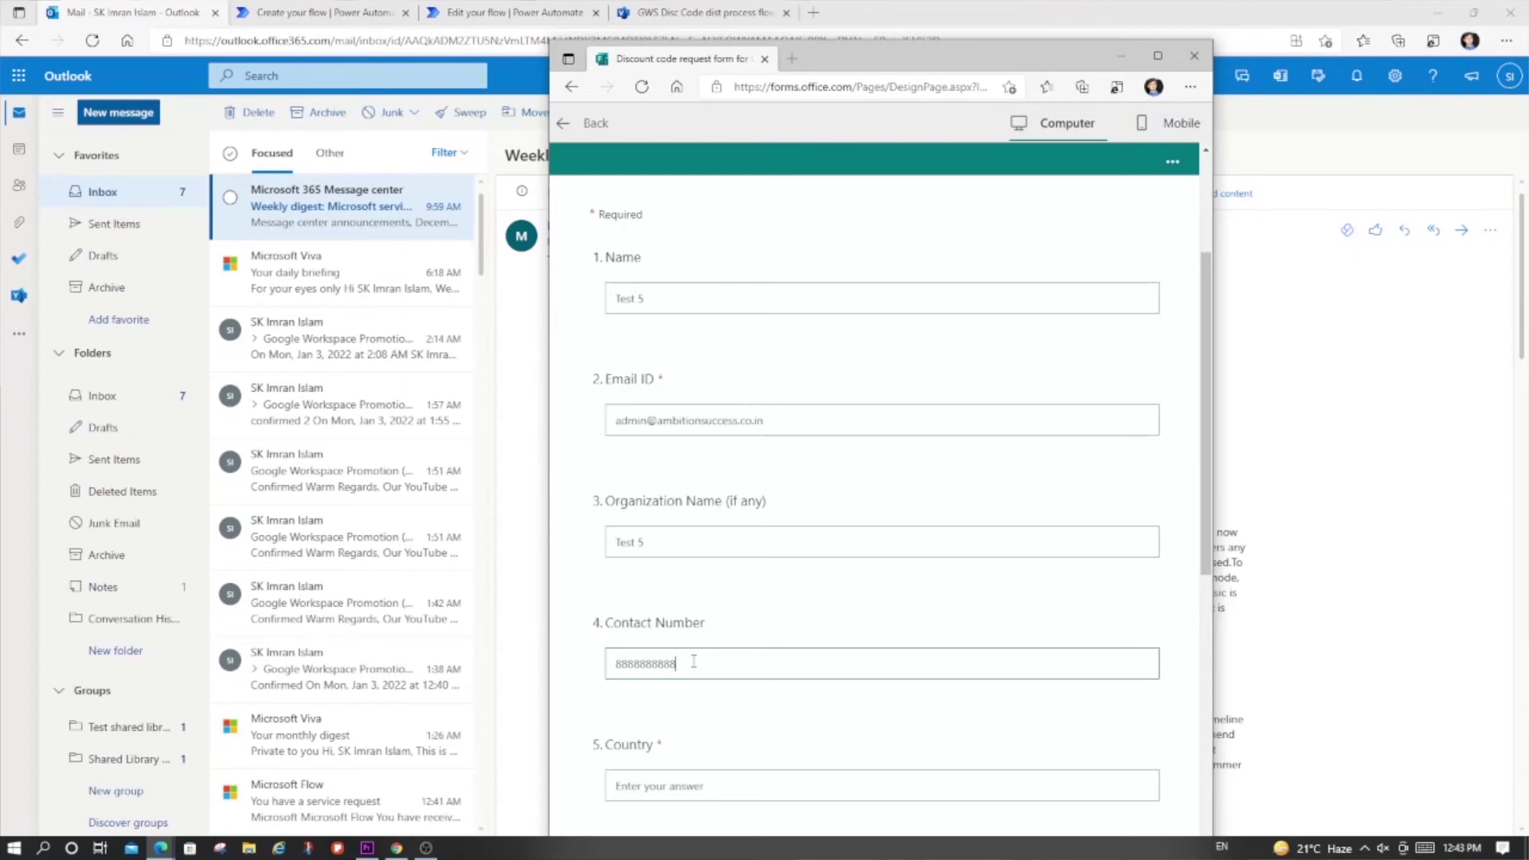
Step: Enter country Bangladesh, choose Ways To Online YouTube channel, and submit the response
{"action": "scroll", "coordinate": [689, 605], "scroll_direction": "down", "scroll_amount": 4}
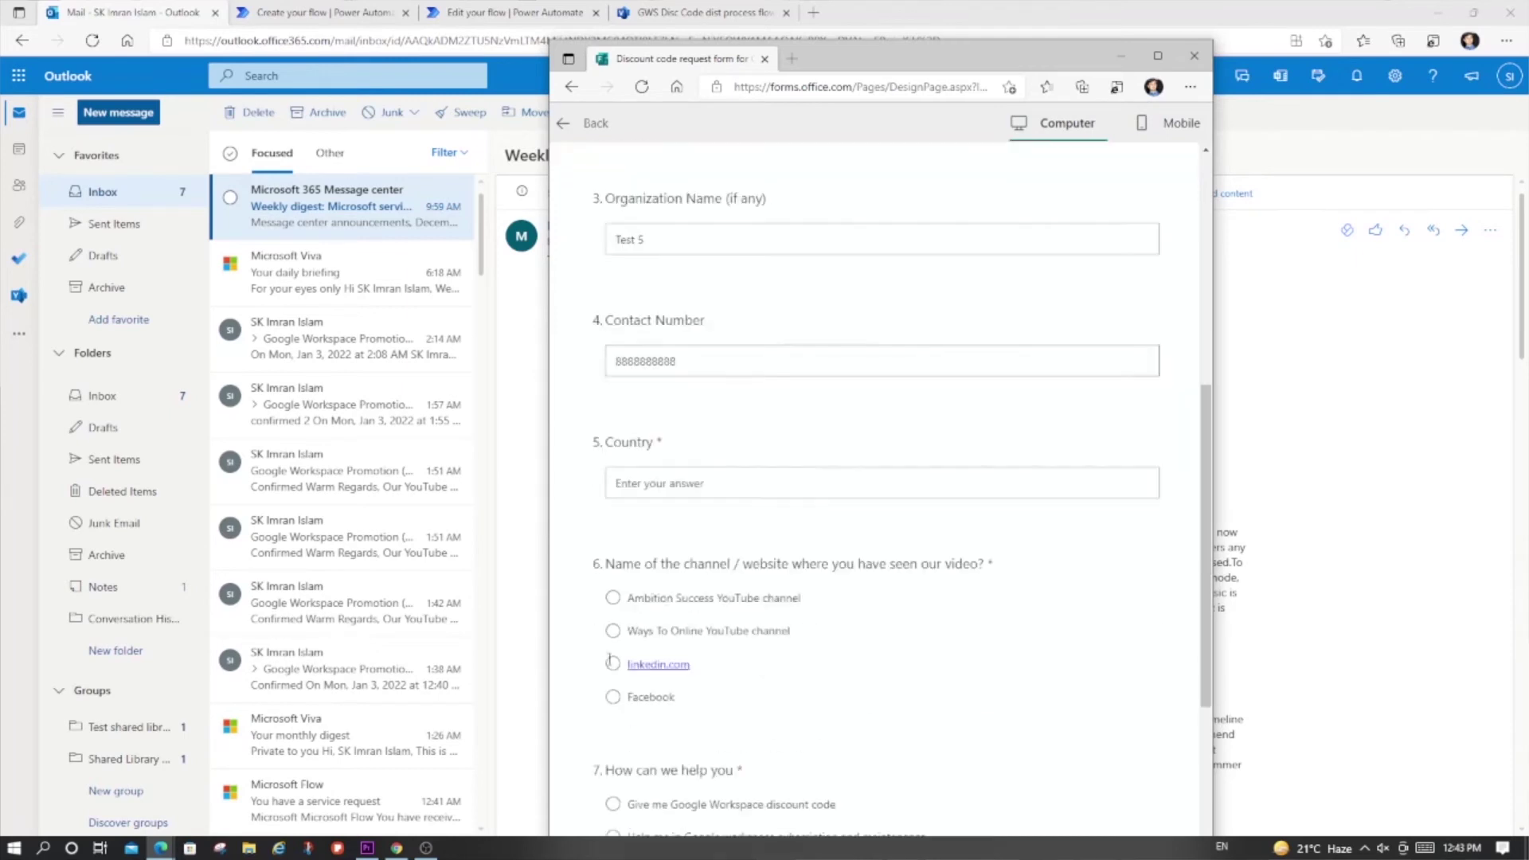
{"action": "left_click", "coordinate": [670, 452]}
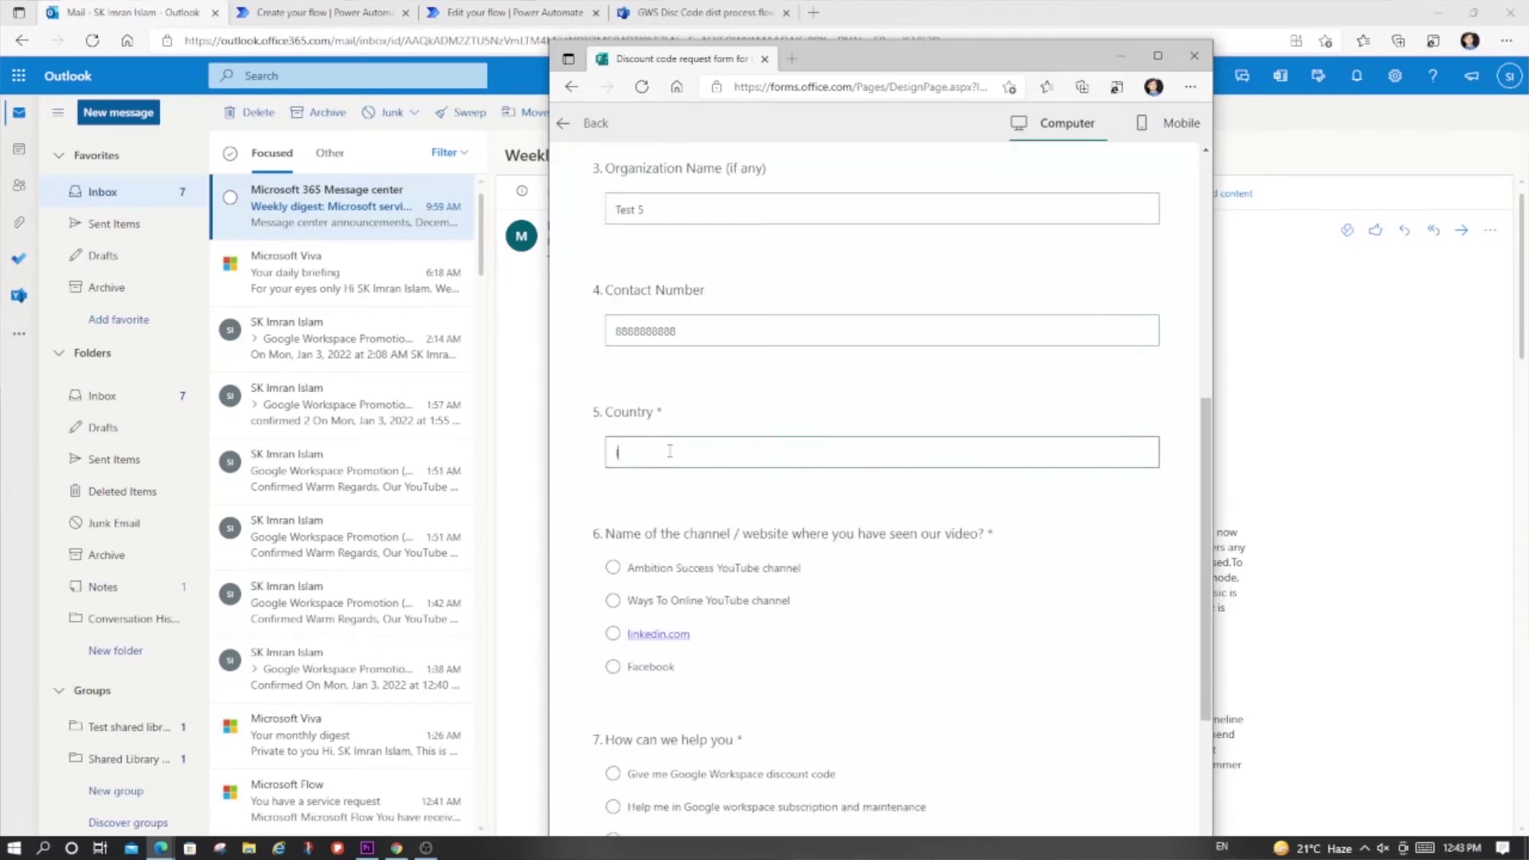
{"action": "type", "text": "Bangladesh"}
{"action": "left_click", "coordinate": [722, 600]}
{"action": "scroll", "coordinate": [709, 593], "scroll_direction": "down", "scroll_amount": 3}
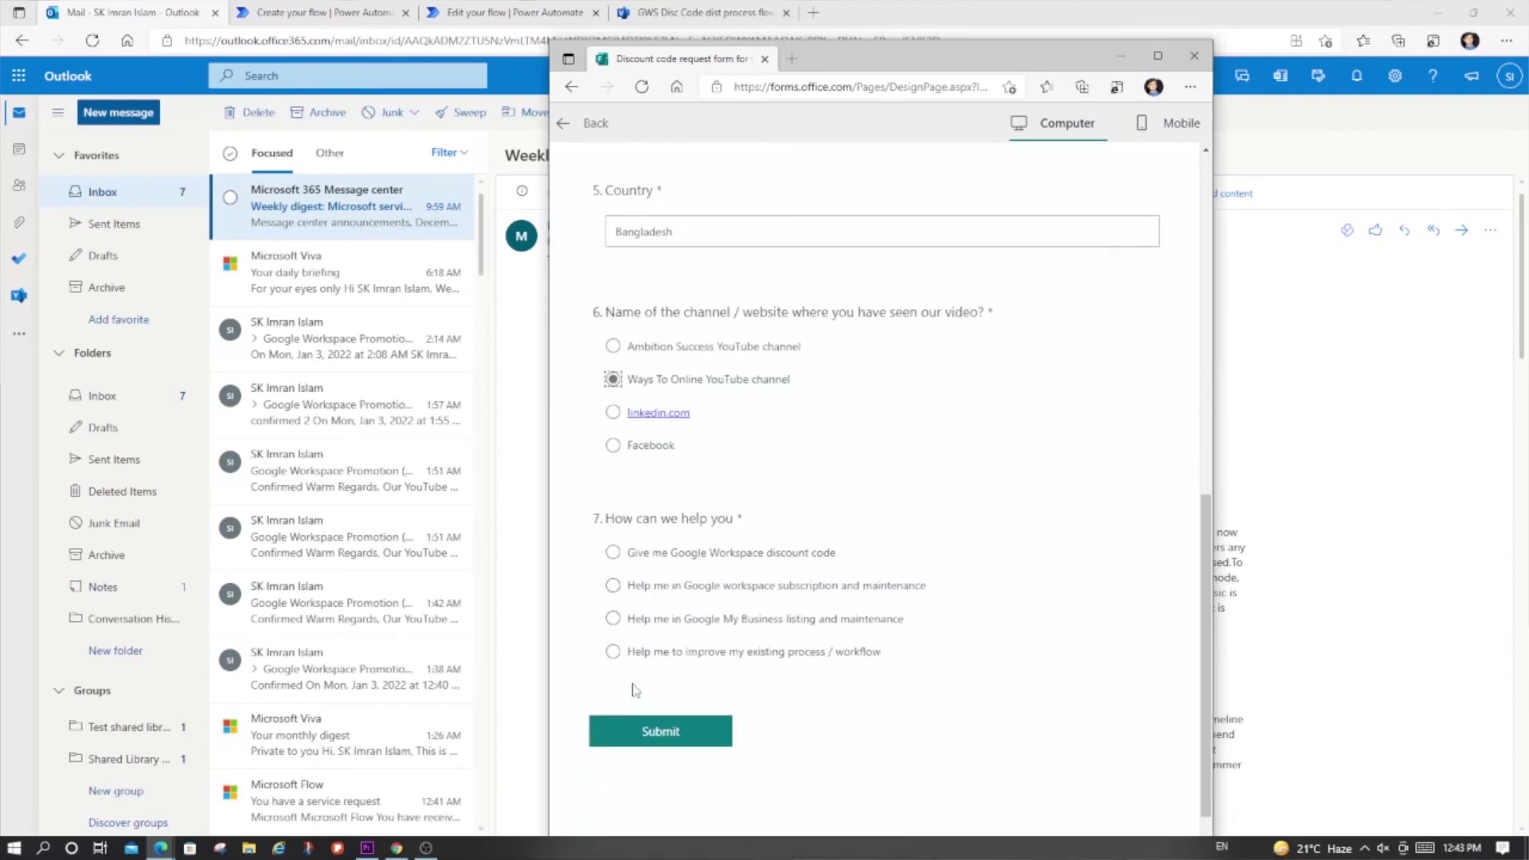
{"action": "left_click", "coordinate": [658, 730]}
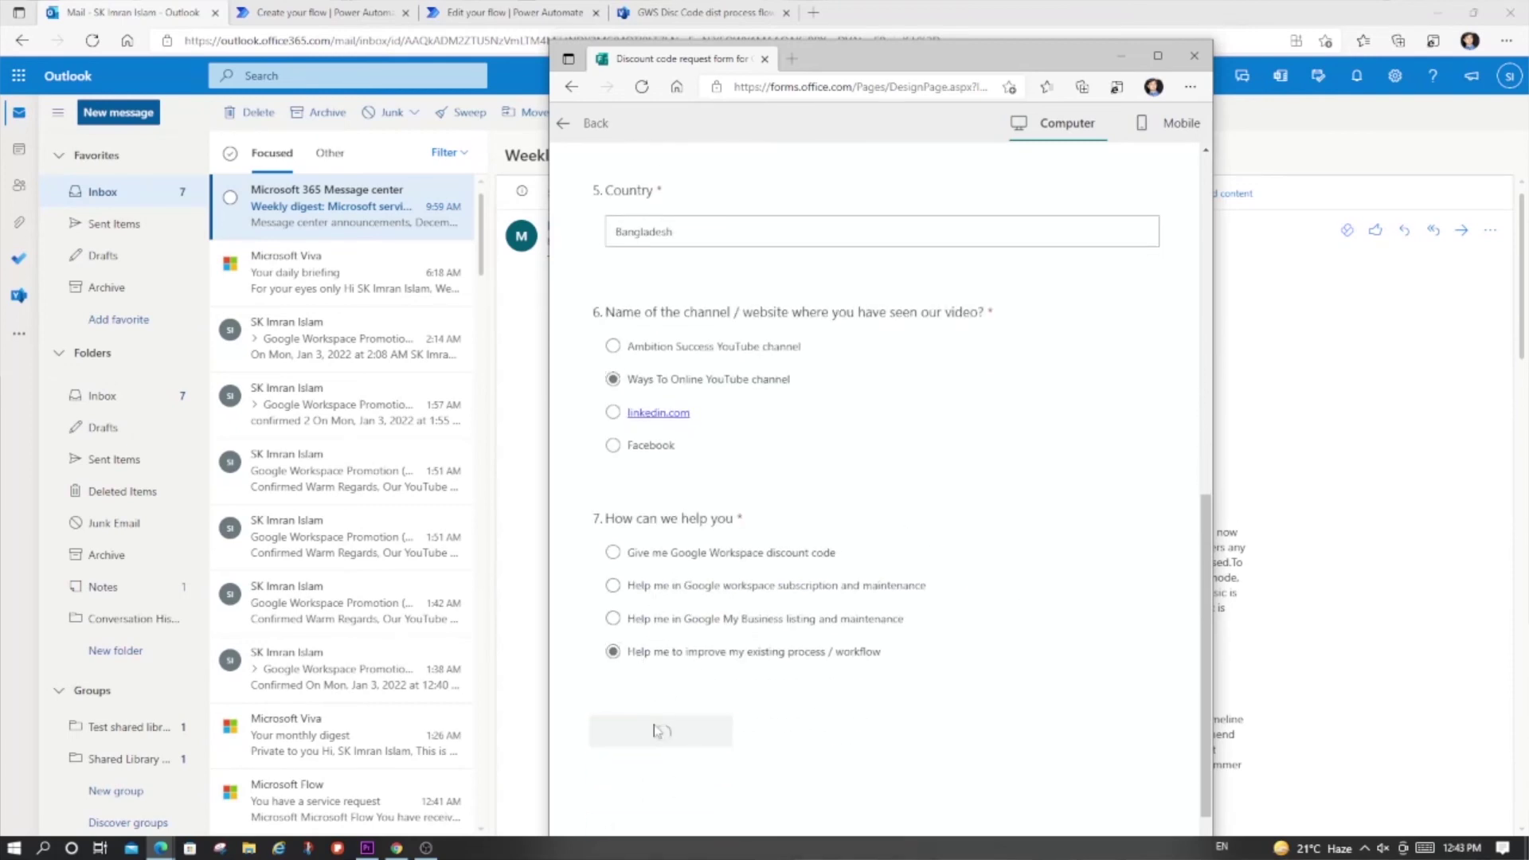
Step: Close the form window, refresh the inbox and open the newest message
{"action": "left_click", "coordinate": [1194, 55]}
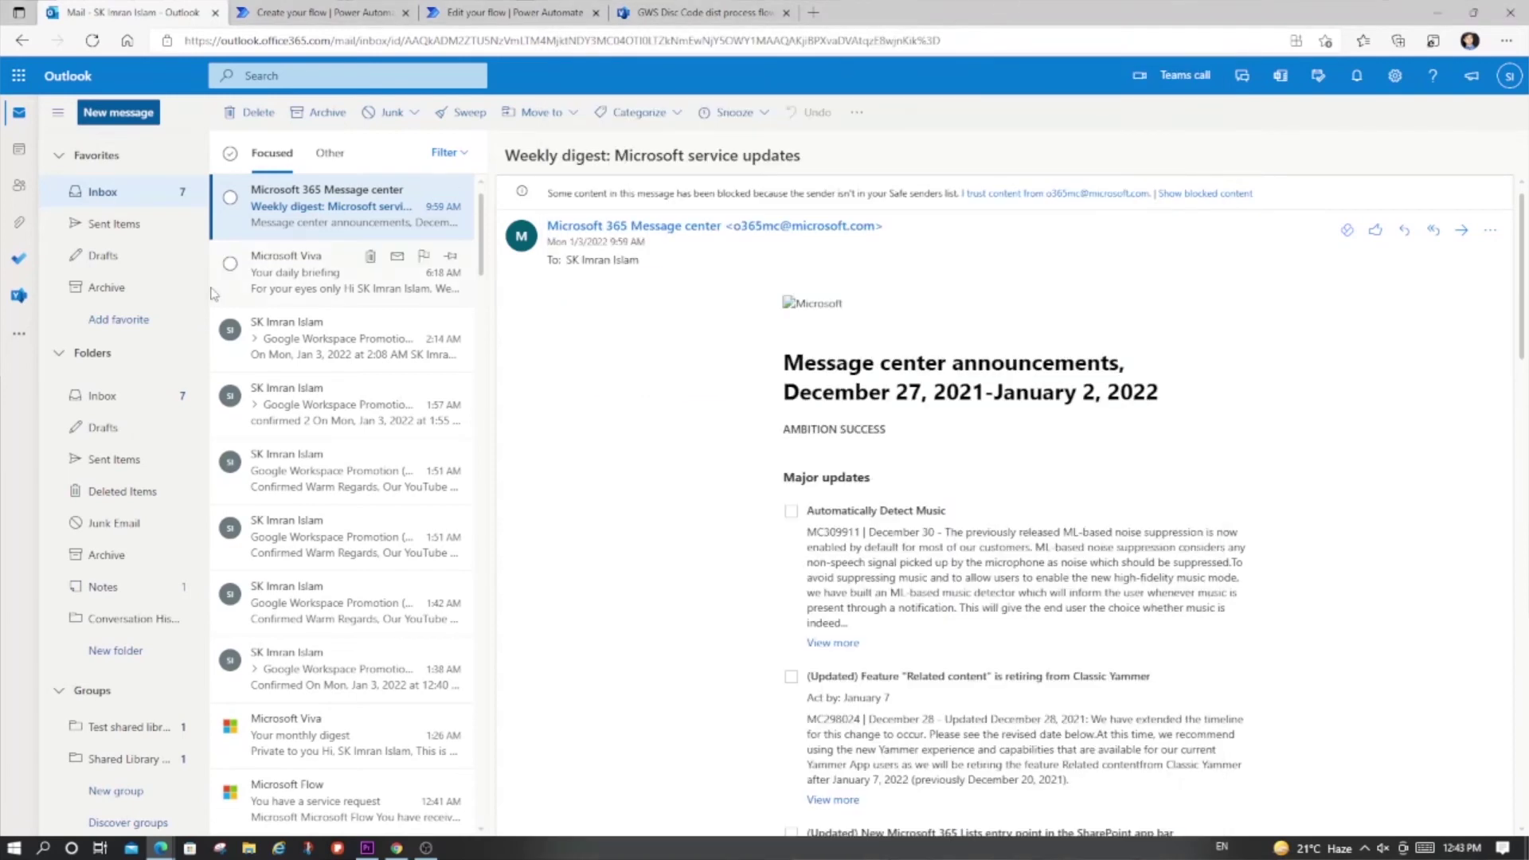
{"action": "left_click", "coordinate": [90, 197]}
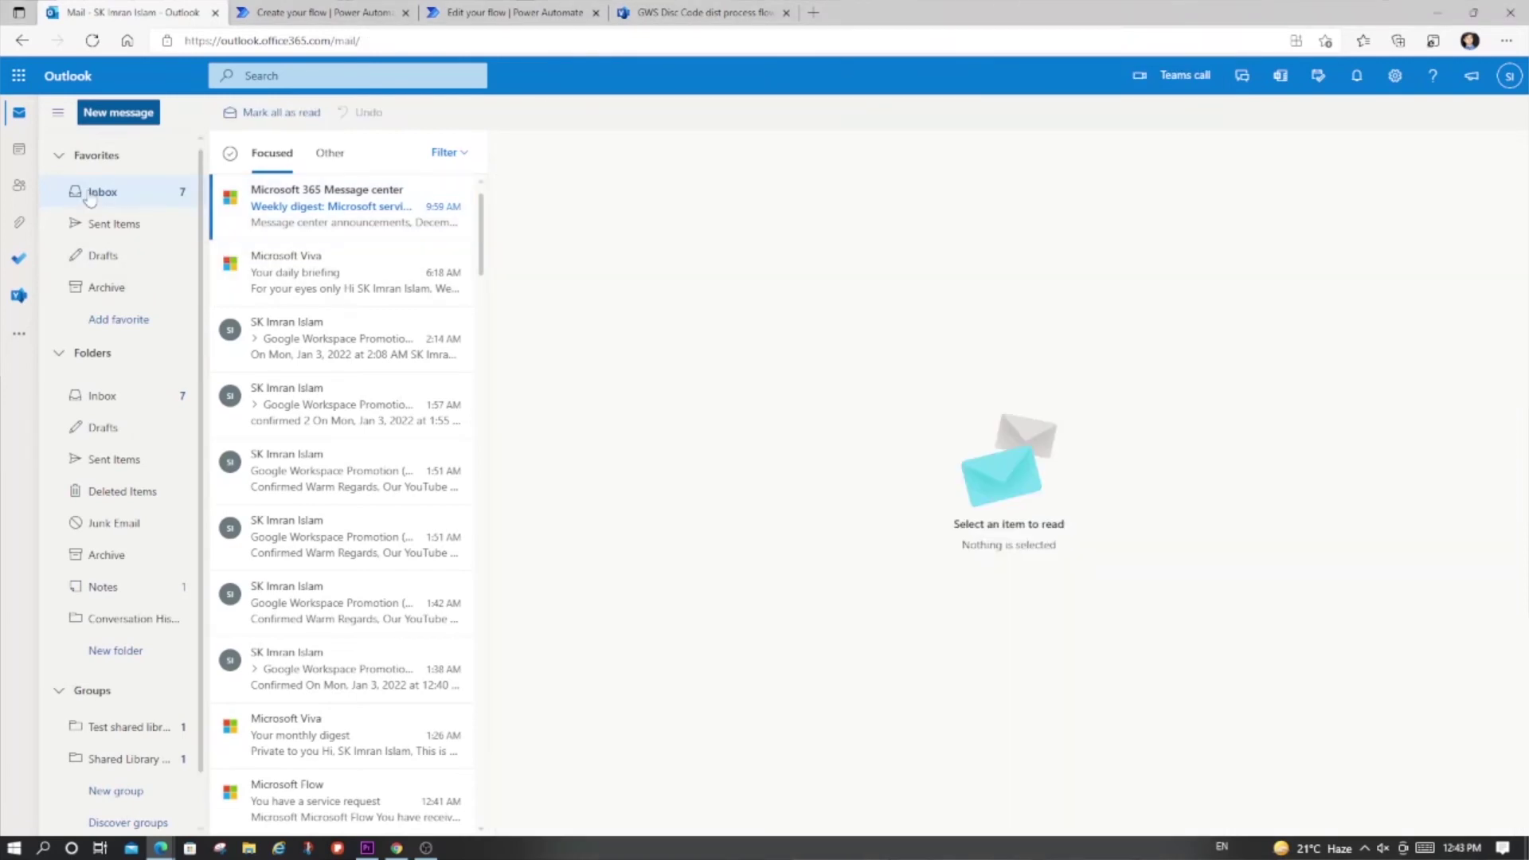
{"action": "left_click", "coordinate": [301, 213]}
Step: Check the flow's run history and the flows list, then return to Outlook
{"action": "left_click", "coordinate": [469, 13]}
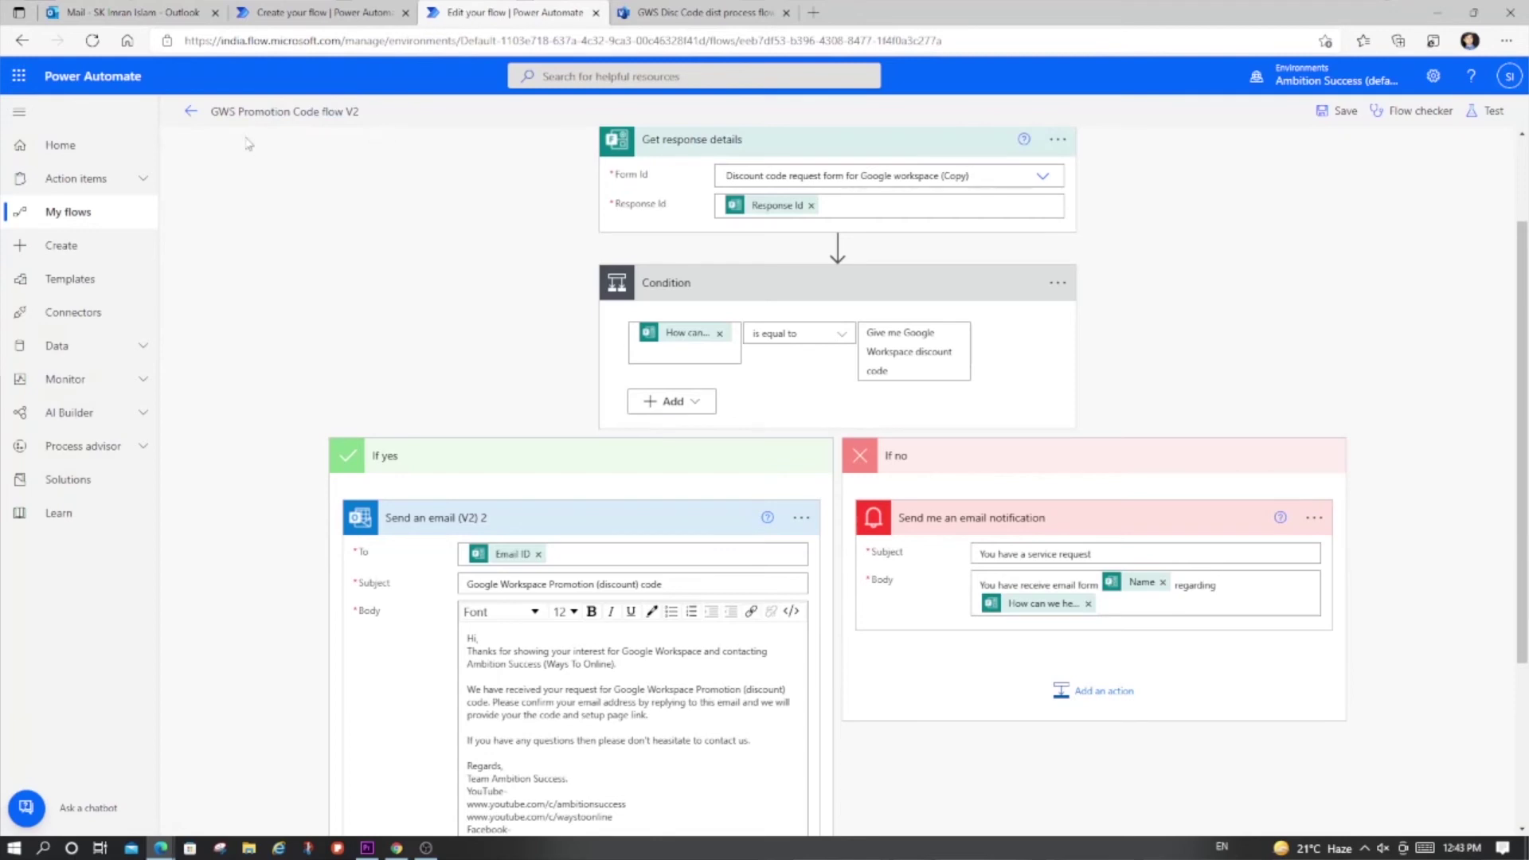
{"action": "left_click", "coordinate": [190, 115]}
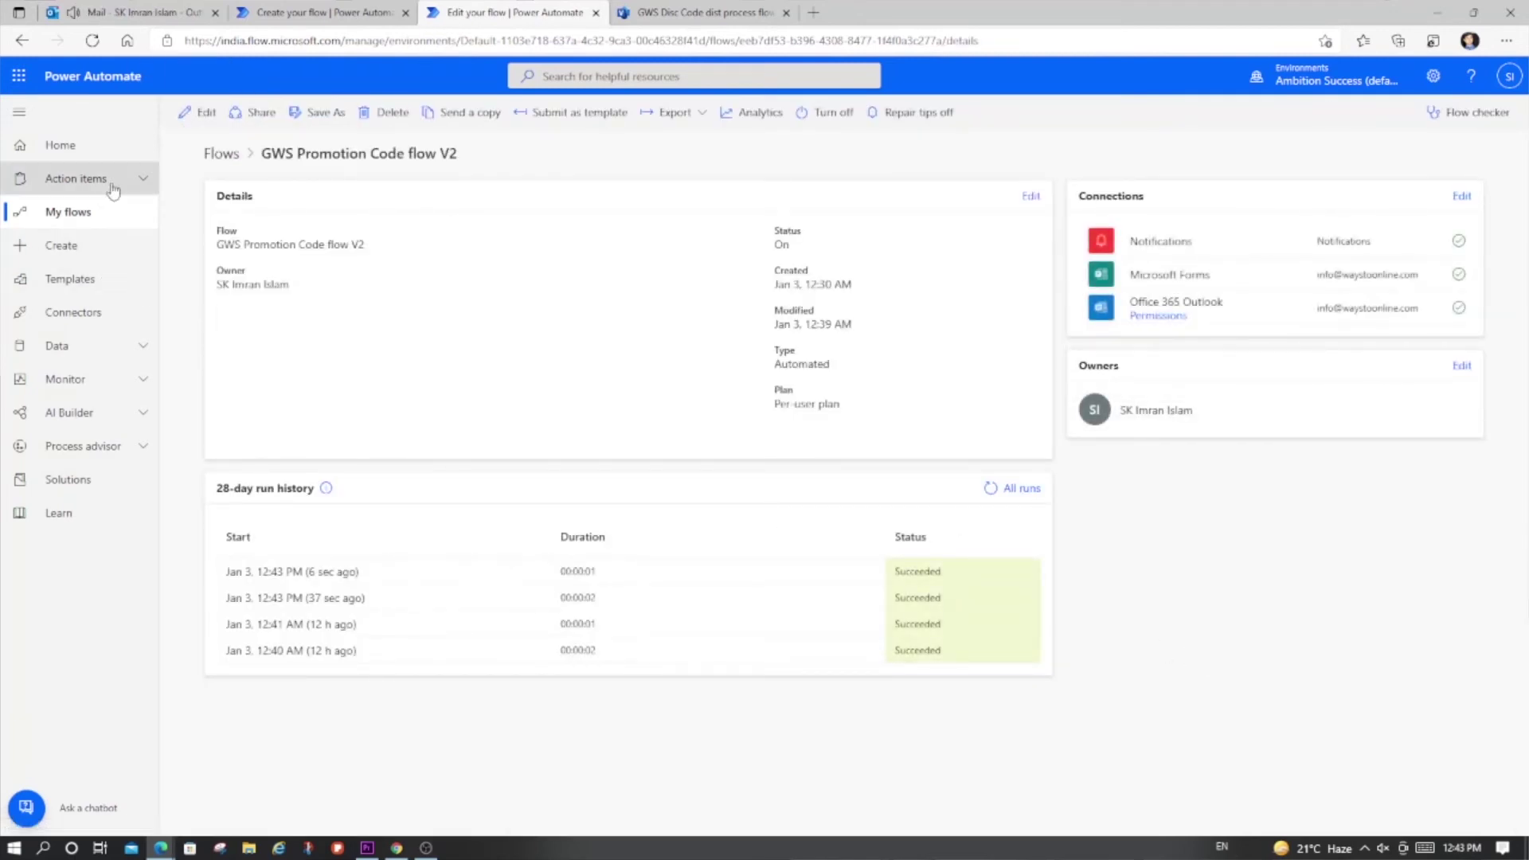
{"action": "left_click", "coordinate": [210, 157]}
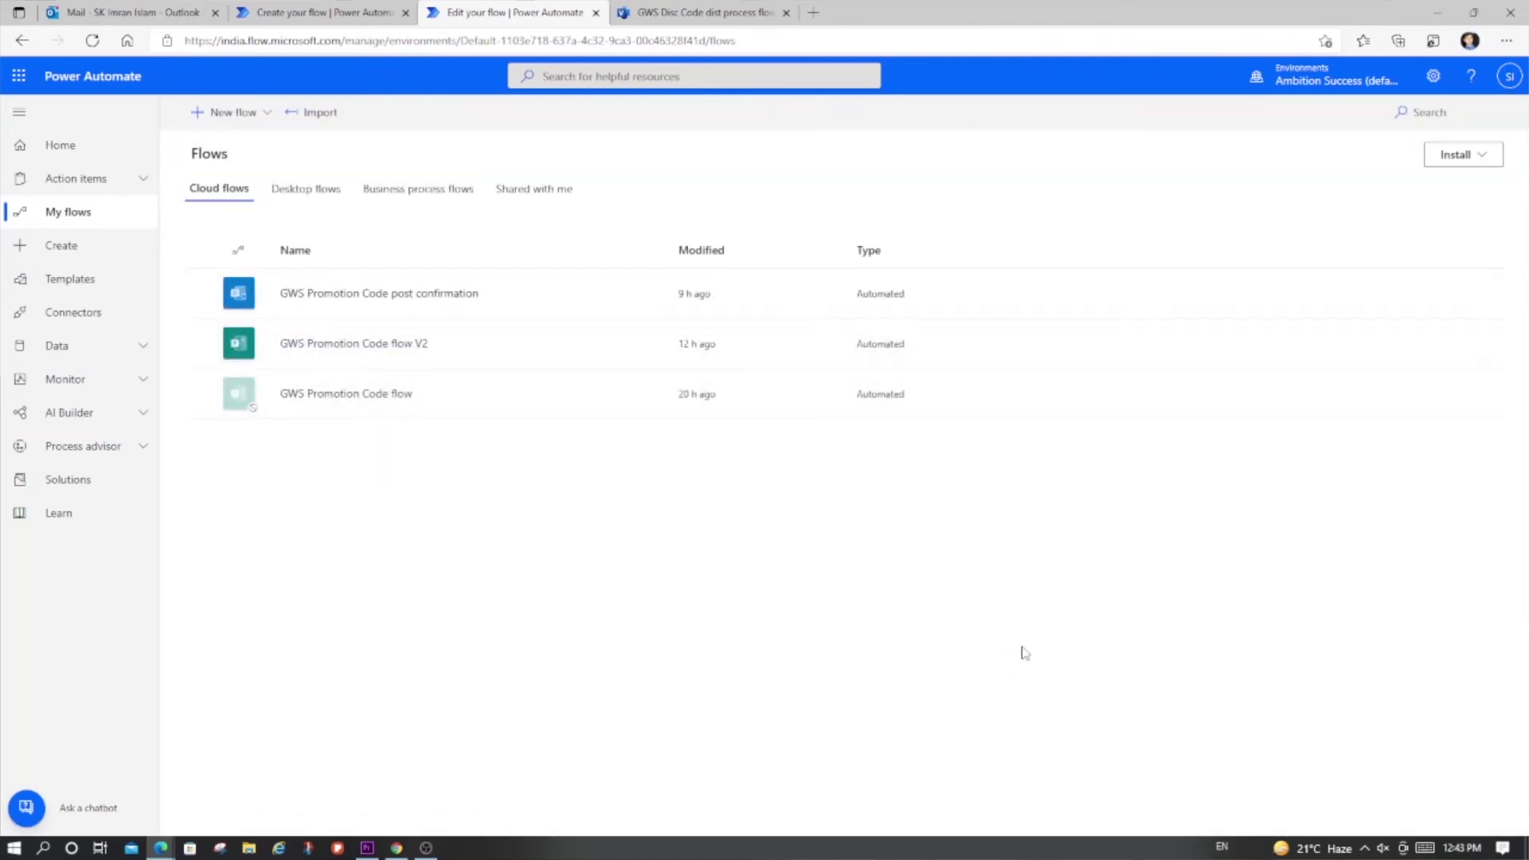
{"action": "left_click", "coordinate": [132, 12]}
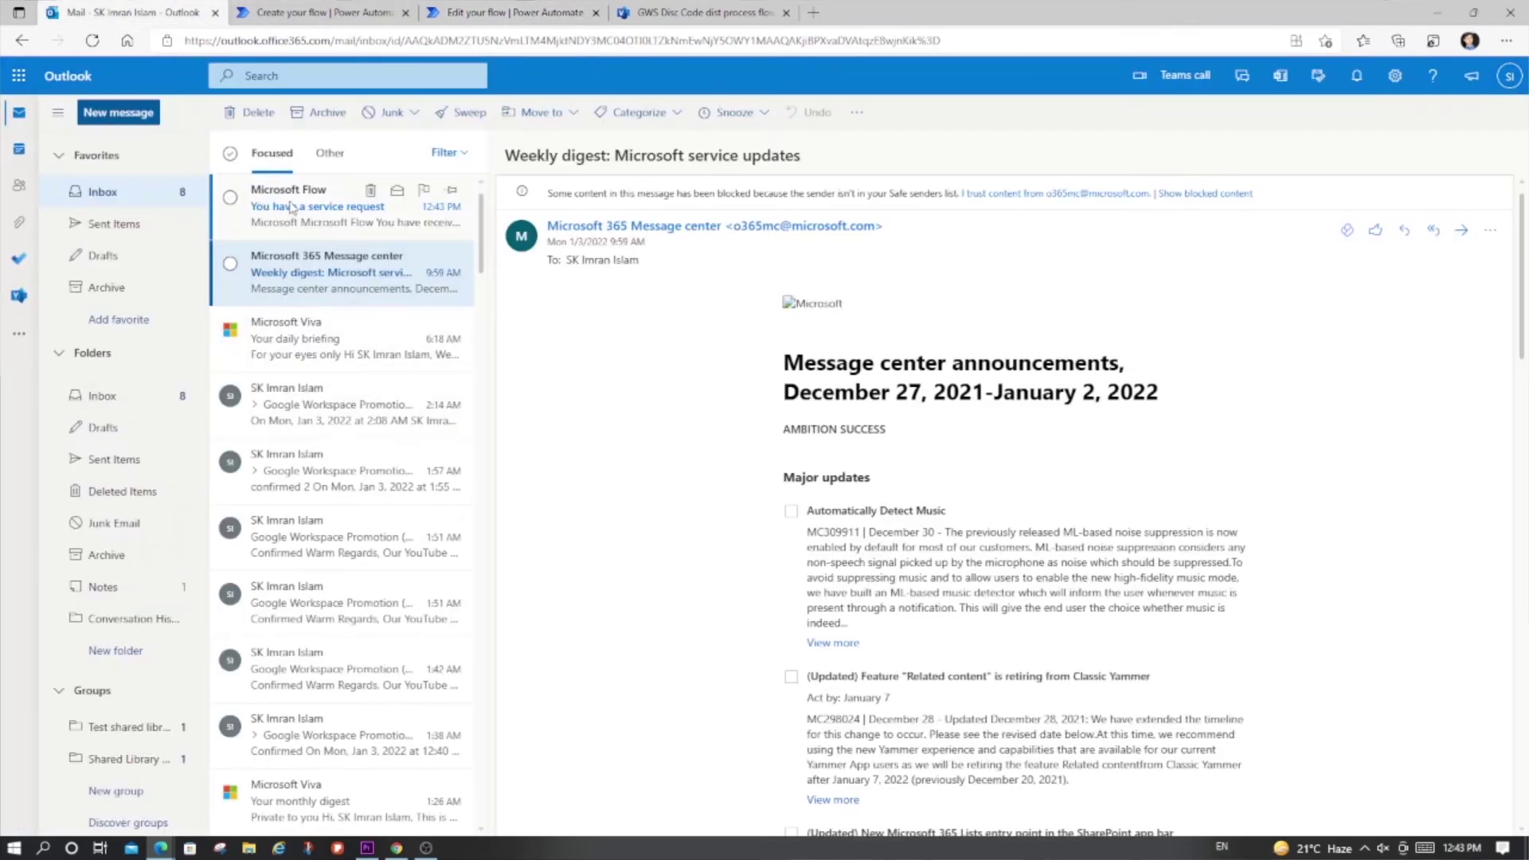
Step: Read the 'You have a service request' notification, highlighting the name Test 5 and the requested help
{"action": "left_click", "coordinate": [315, 215]}
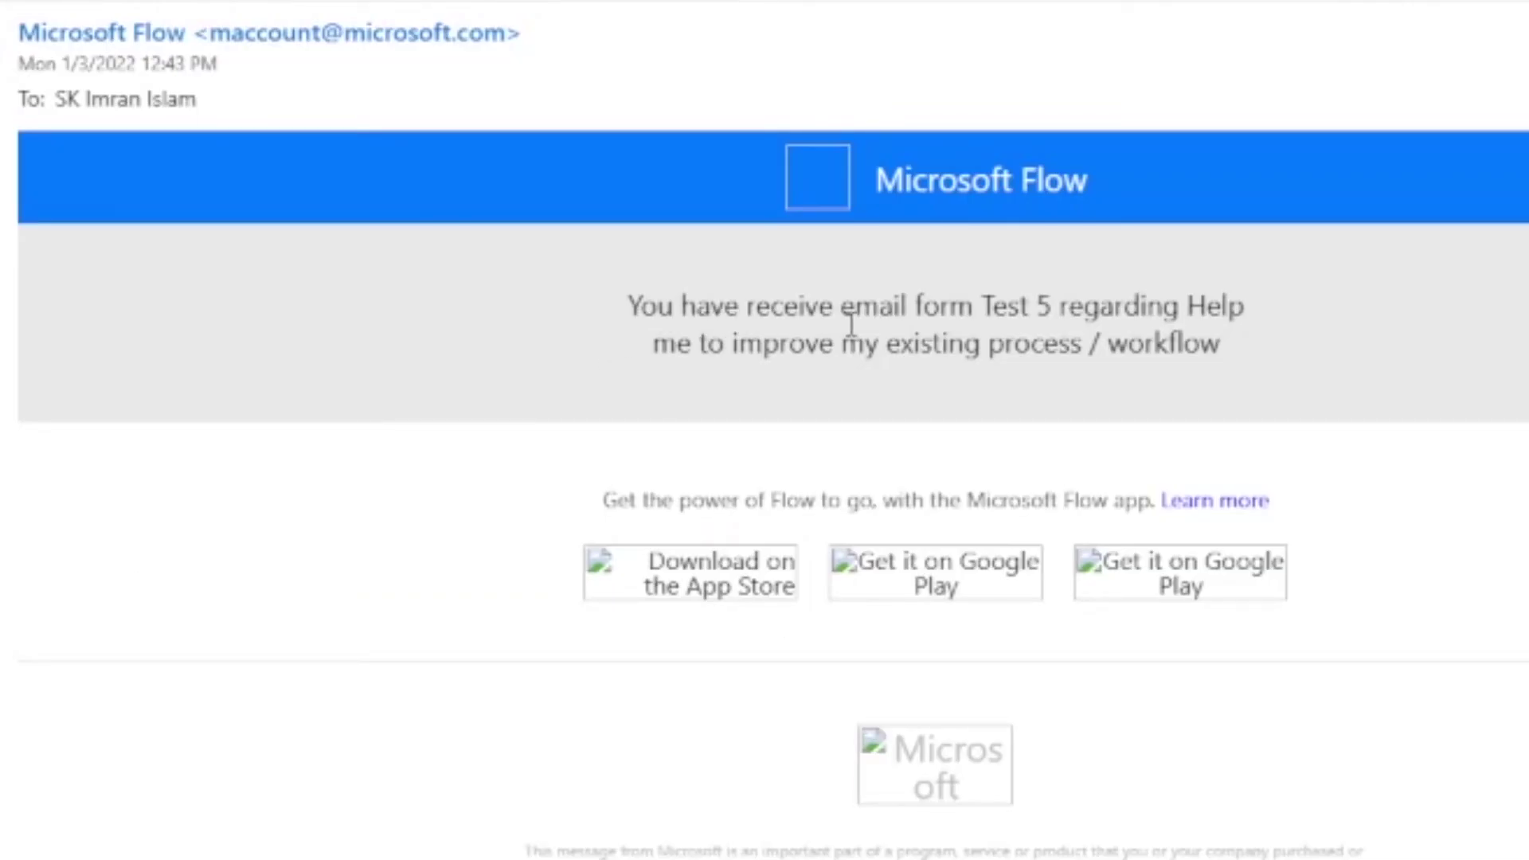
{"action": "left_click_drag", "start_coordinate": [982, 307], "coordinate": [1141, 310]}
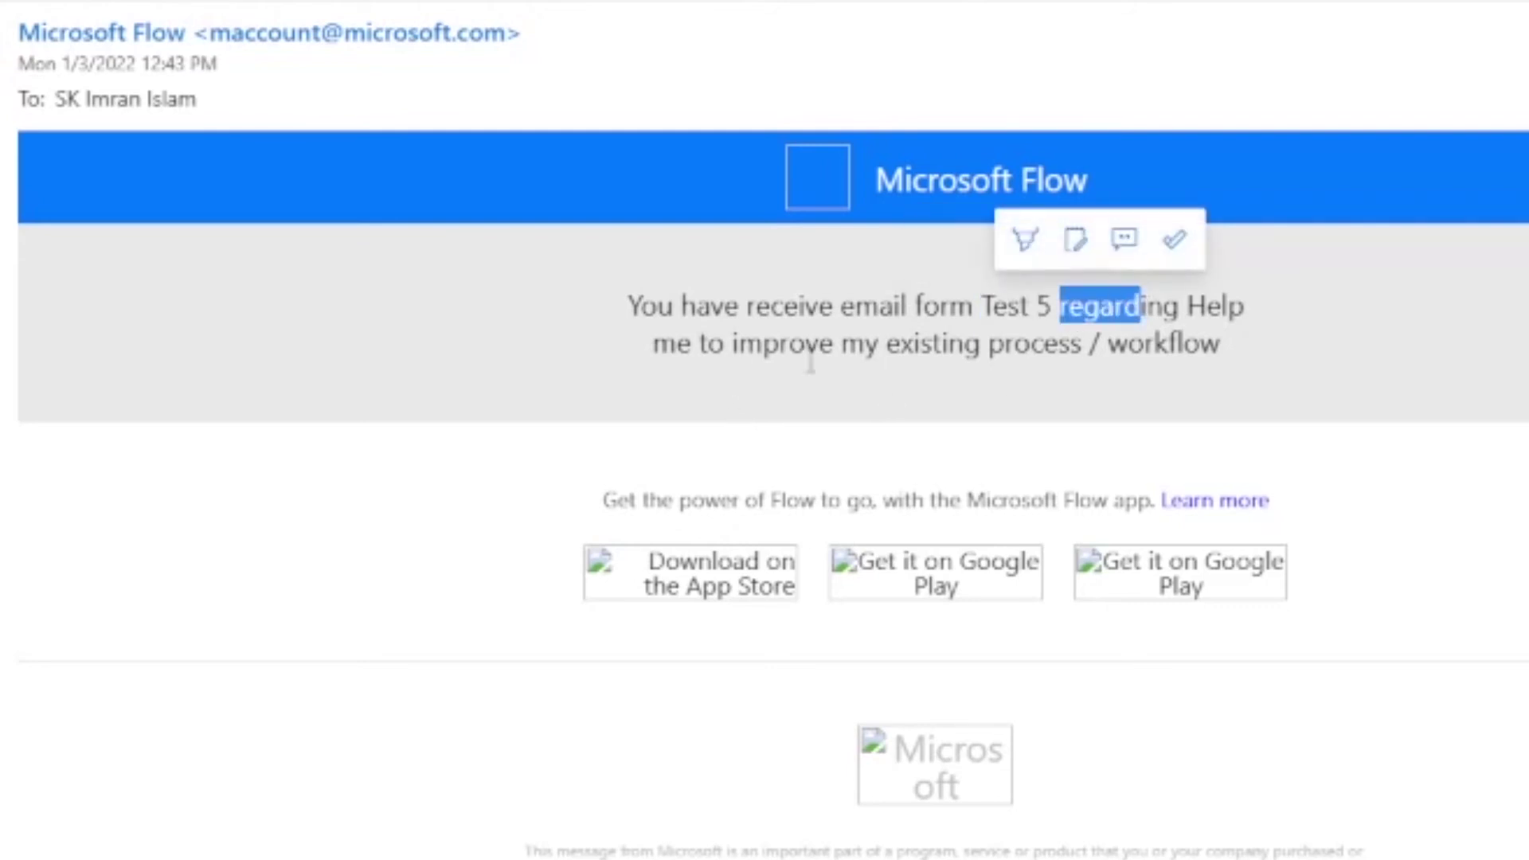
{"action": "left_click_drag", "start_coordinate": [1224, 344], "coordinate": [1090, 344]}
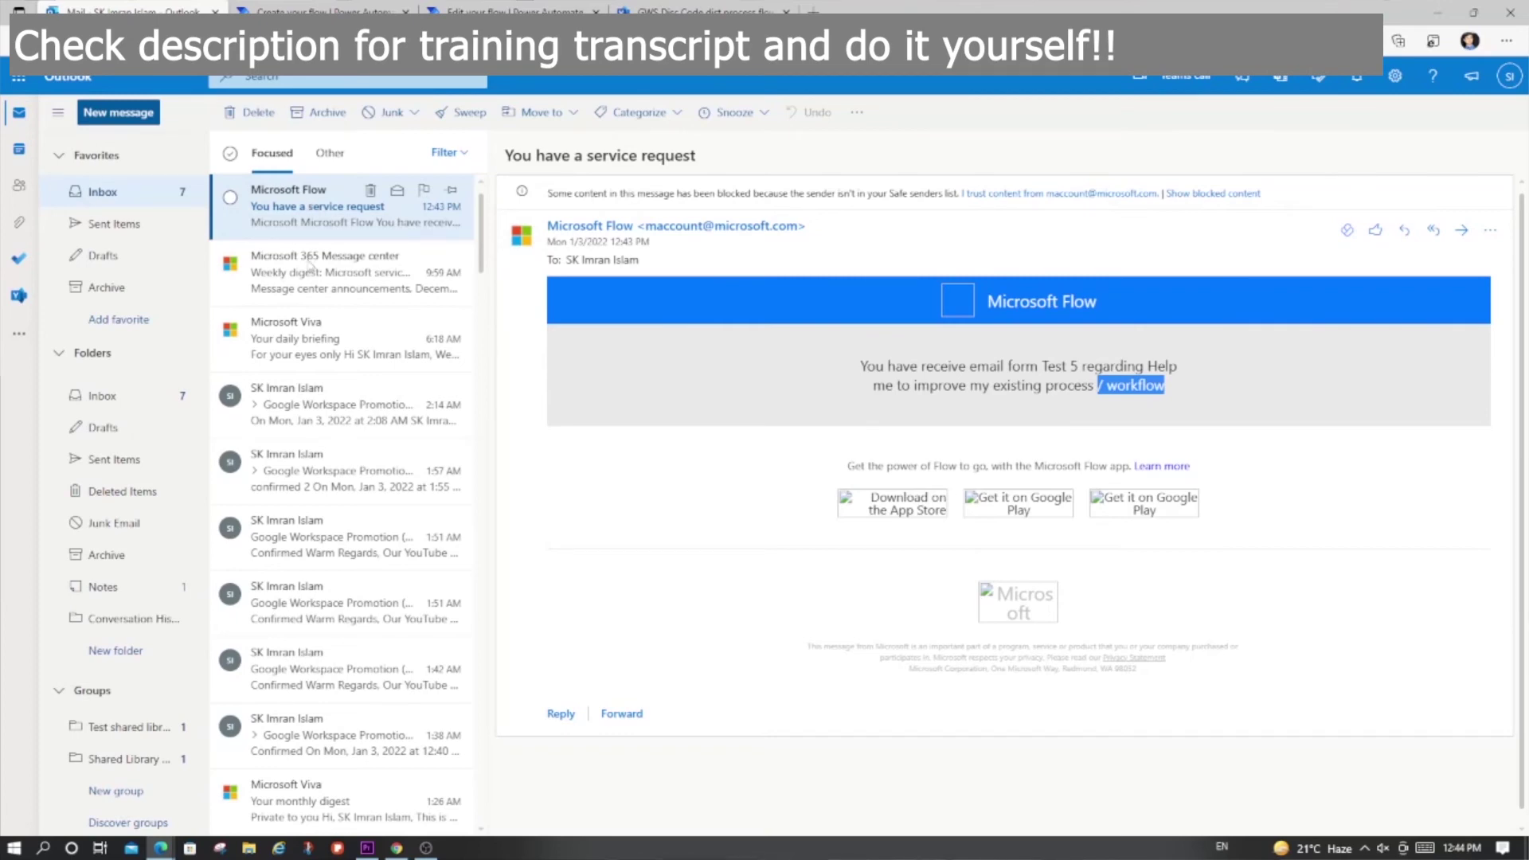
Step: Open the latest Google Workspace discount-code email in Sent Items
{"action": "left_click", "coordinate": [116, 223]}
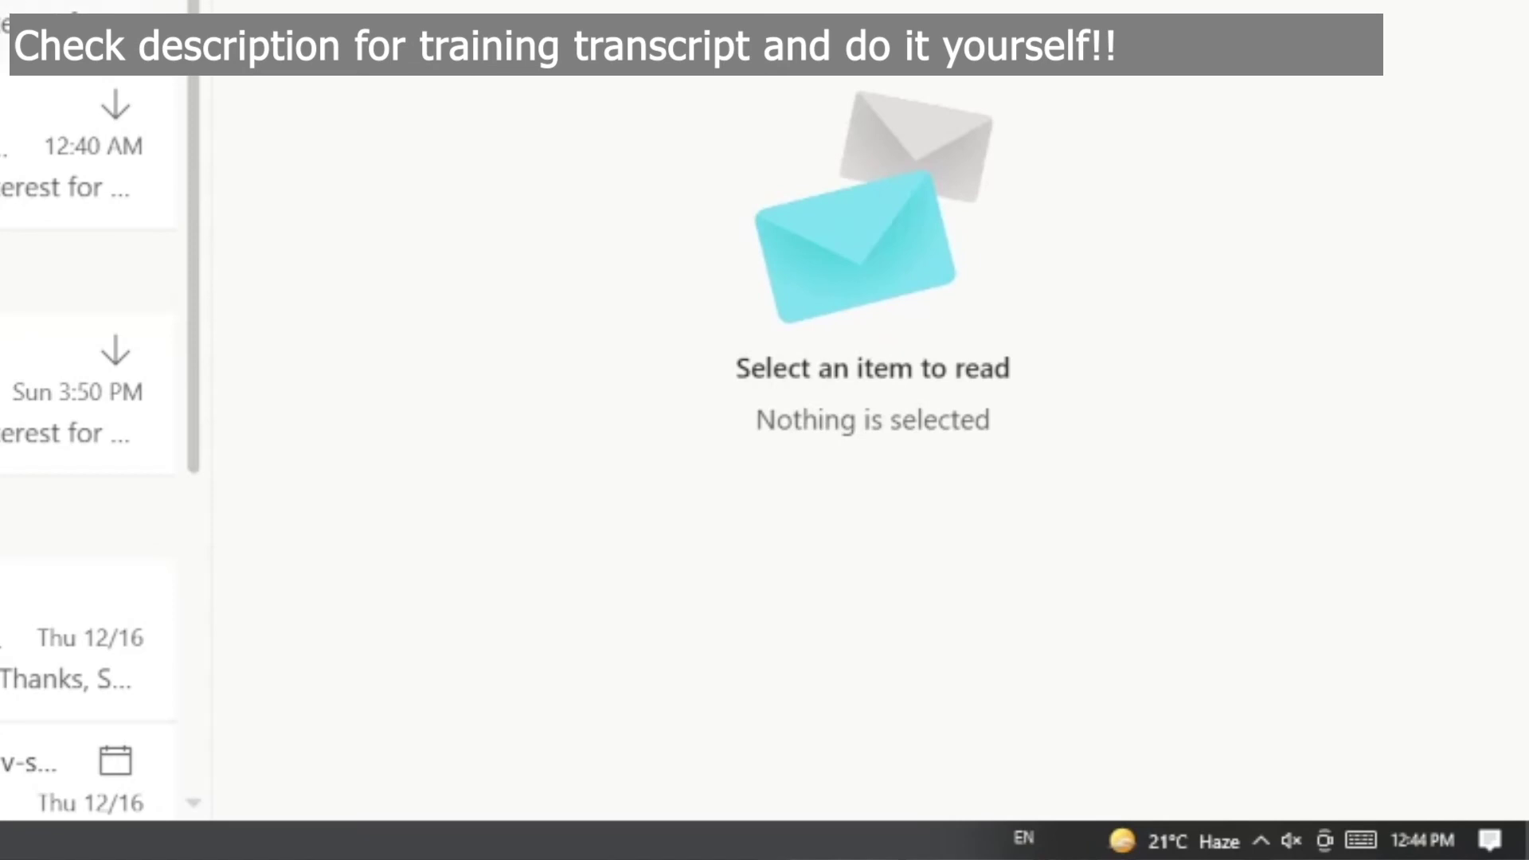
{"action": "left_click", "coordinate": [80, 32]}
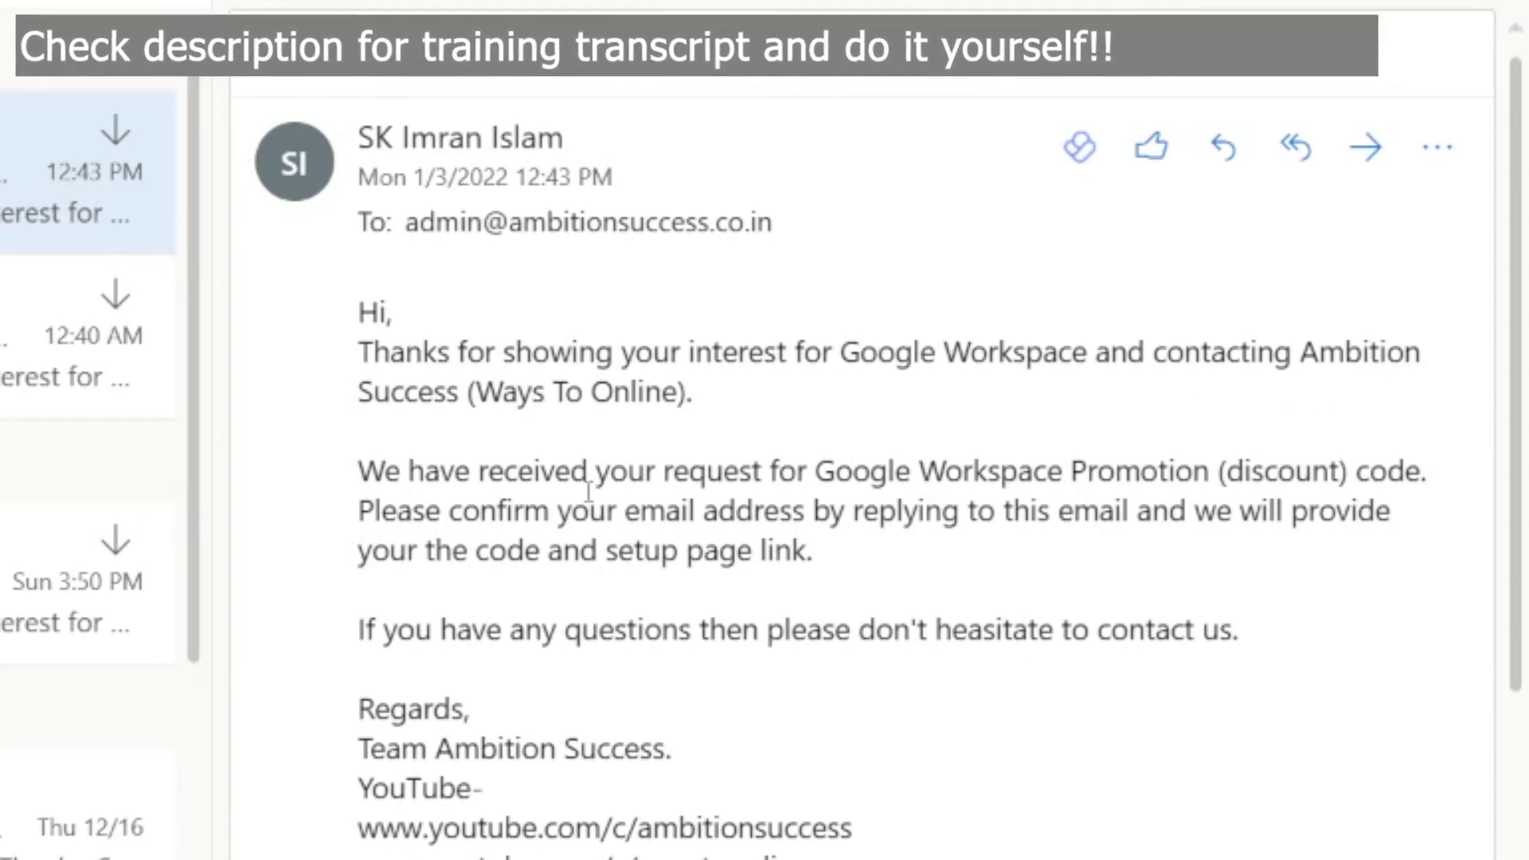
{"action": "scroll", "coordinate": [876, 560], "scroll_direction": "down", "scroll_amount": 3}
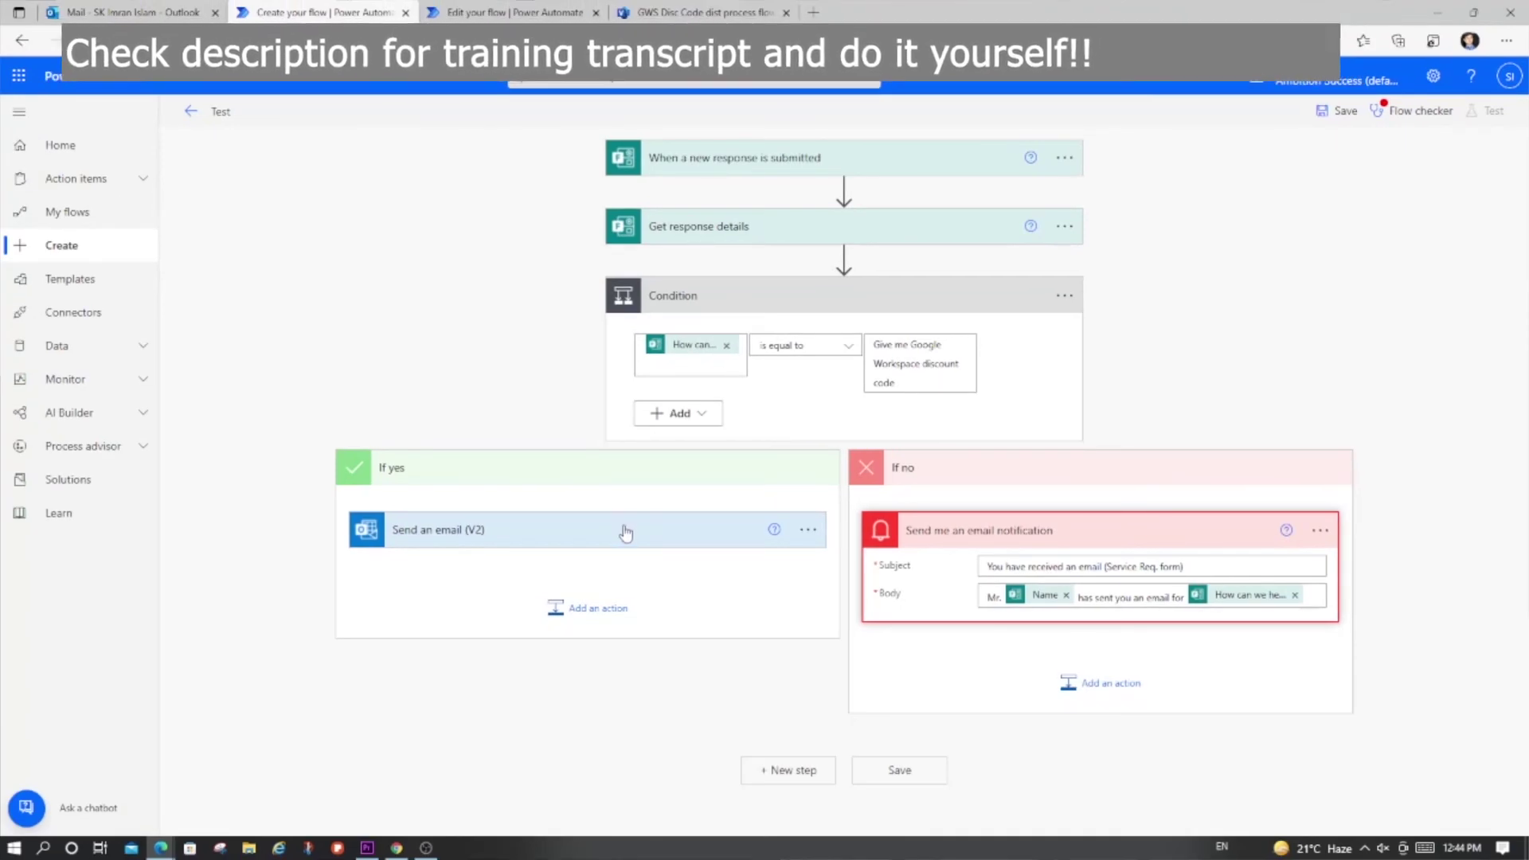
Step: Edit GWS Promotion Code flow V2 and expand its Condition and 'Send an email (V2) 2' cards
{"action": "left_click", "coordinate": [627, 531]}
{"action": "scroll", "coordinate": [618, 602], "scroll_direction": "down", "scroll_amount": 2}
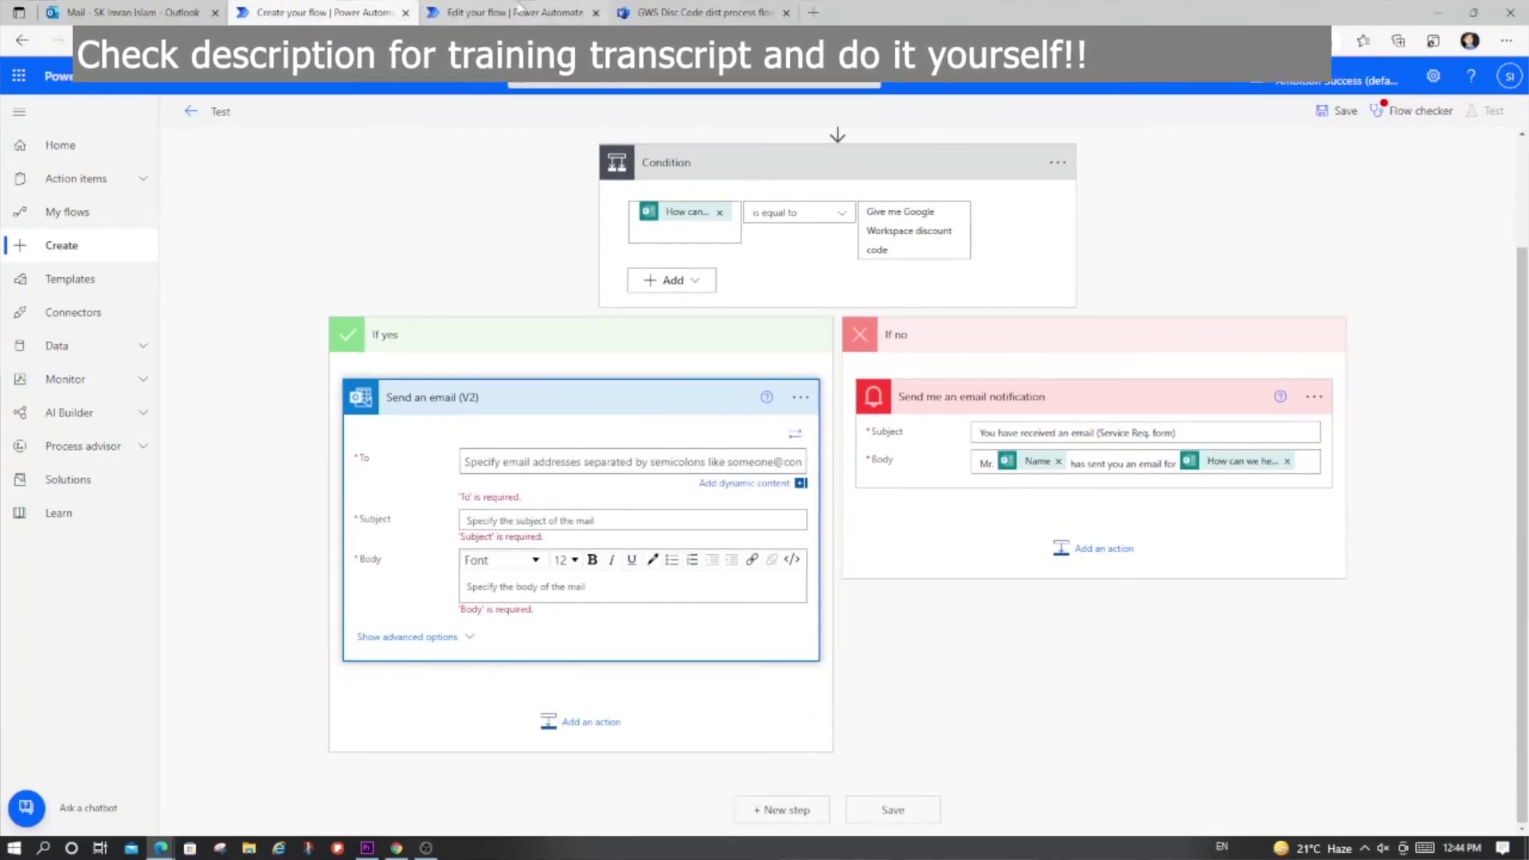
{"action": "left_click", "coordinate": [519, 11]}
{"action": "left_click", "coordinate": [351, 341]}
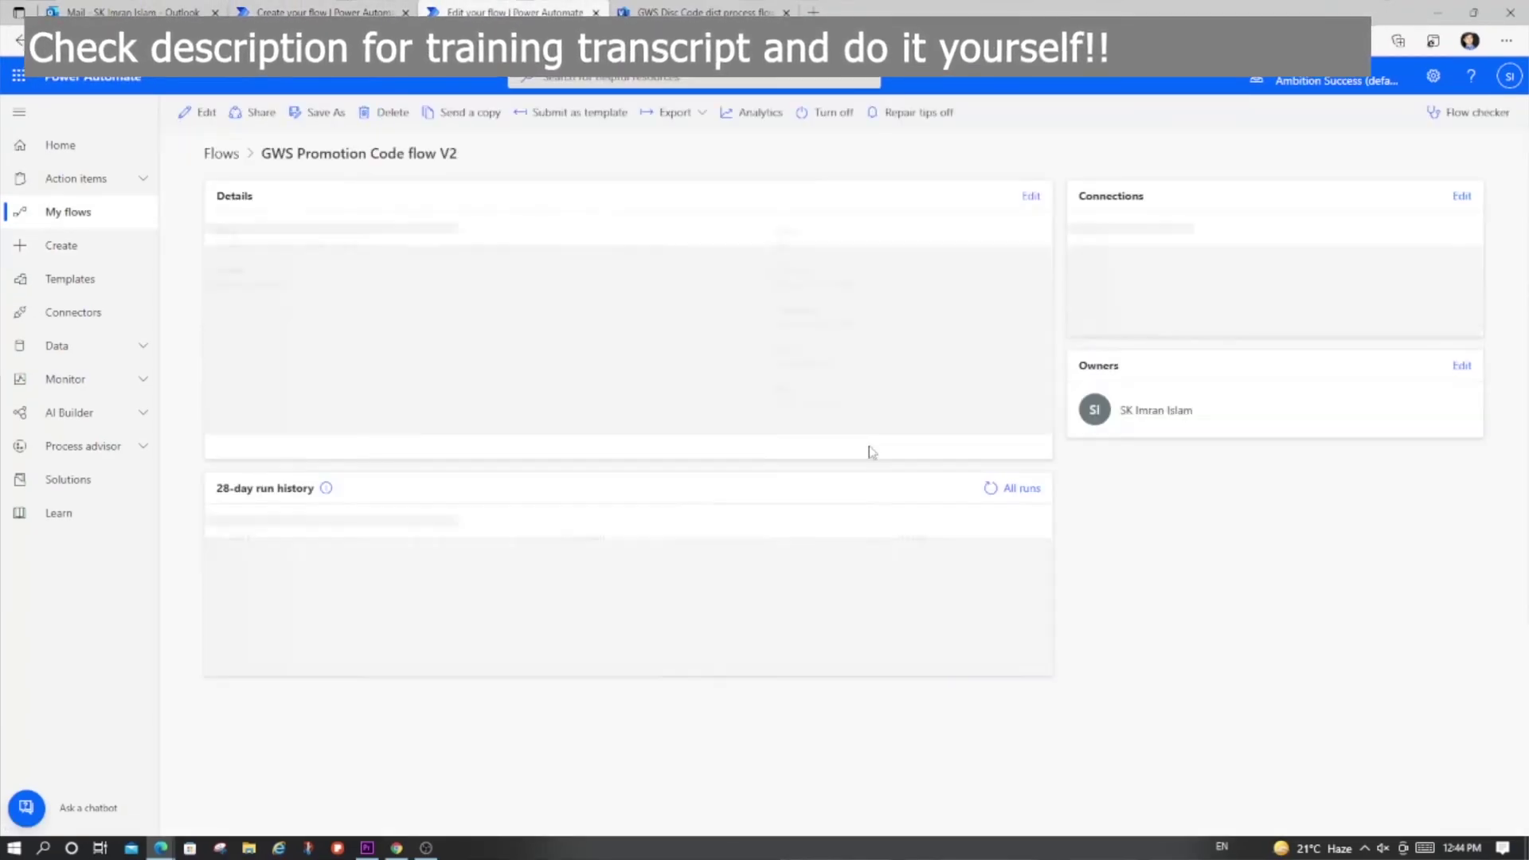
{"action": "left_click", "coordinate": [199, 112]}
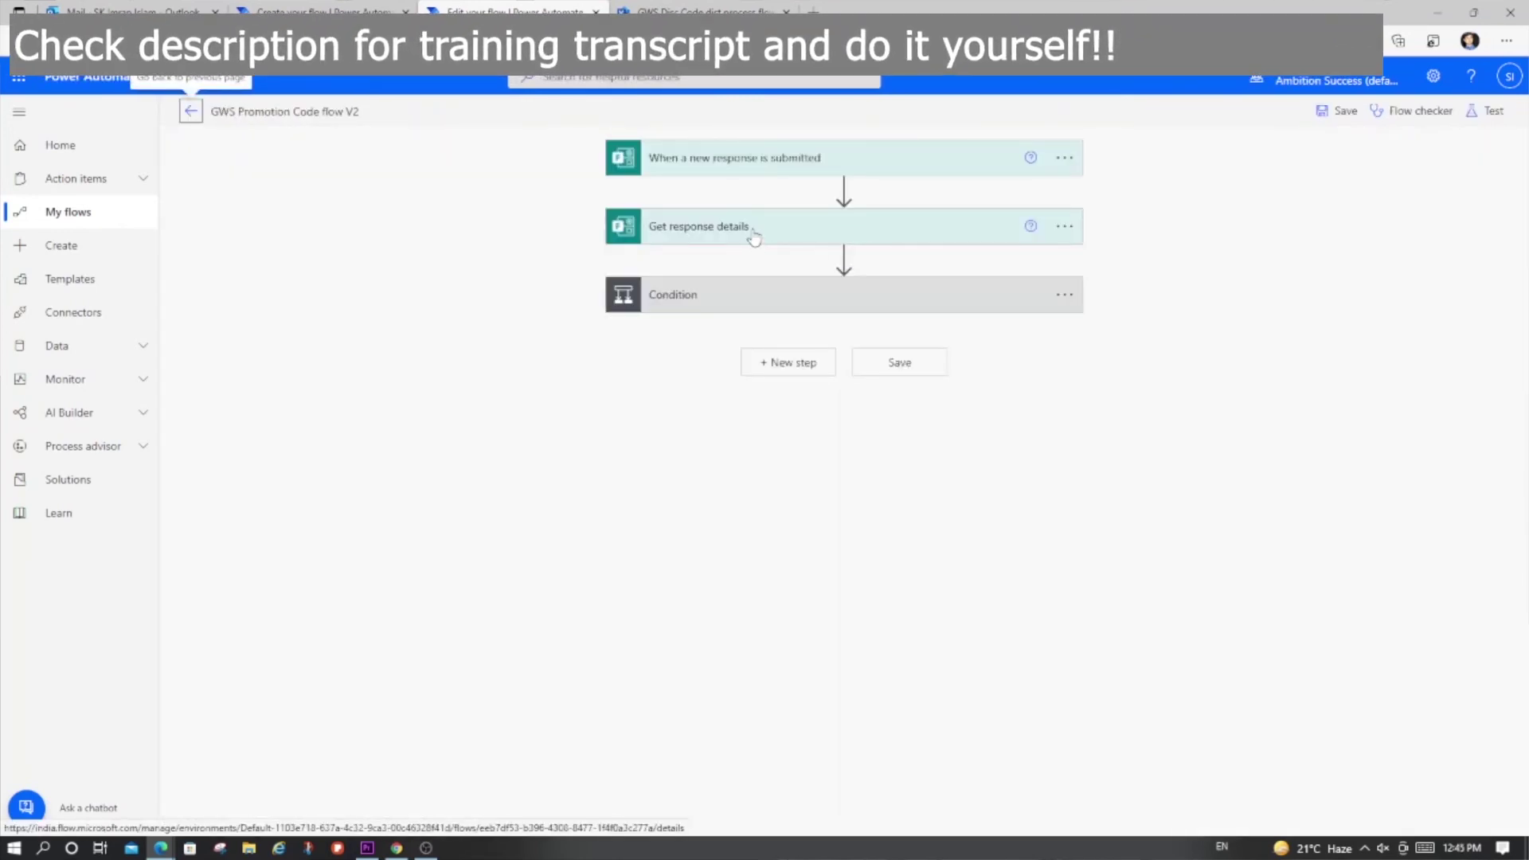
{"action": "left_click", "coordinate": [727, 306]}
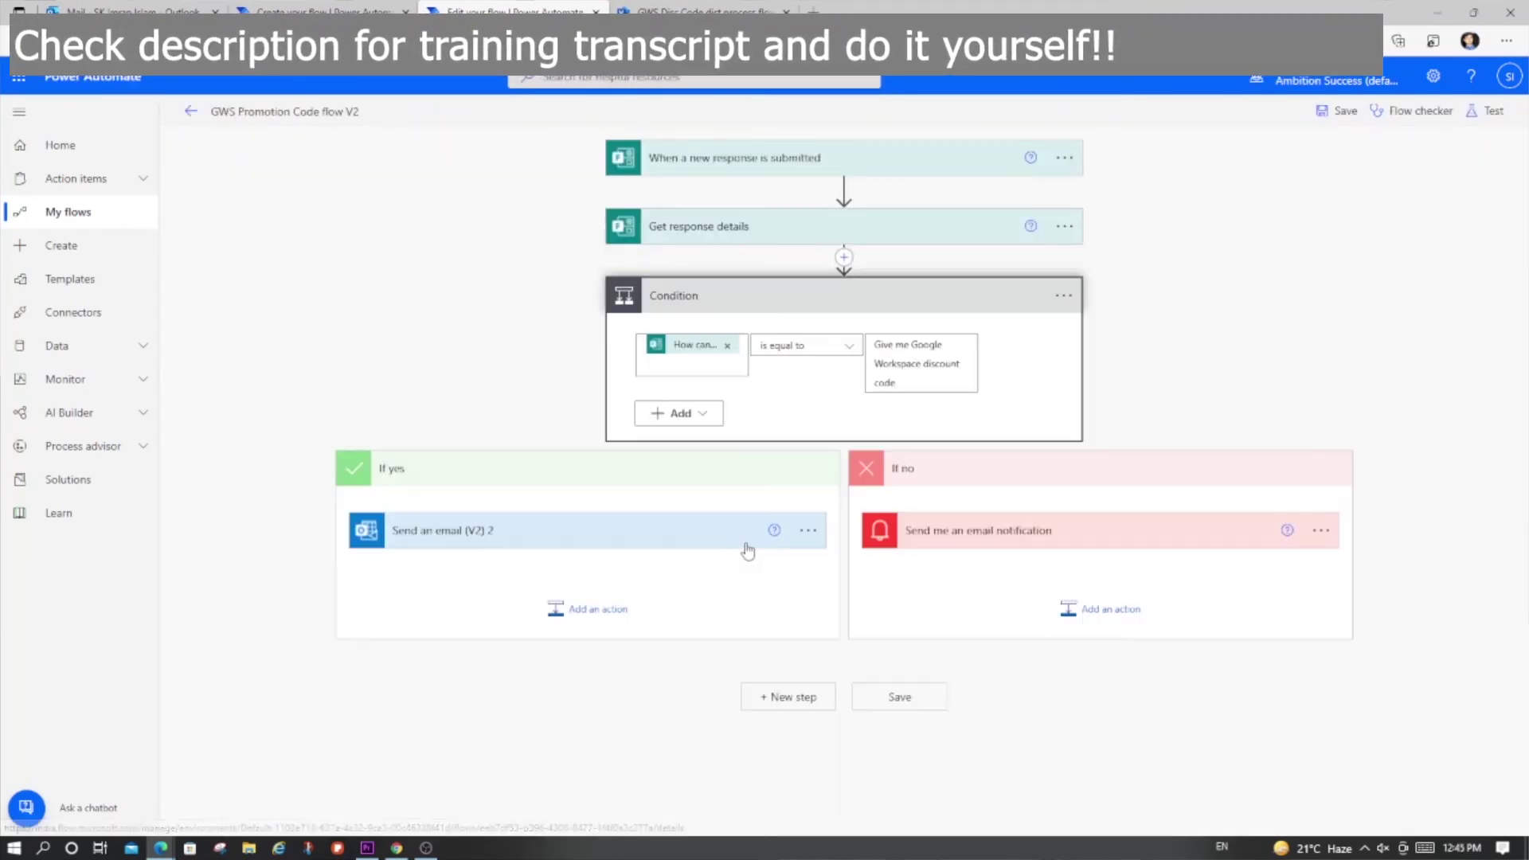
{"action": "left_click", "coordinate": [533, 542]}
{"action": "scroll", "coordinate": [594, 647], "scroll_direction": "down", "scroll_amount": 3}
{"action": "scroll", "coordinate": [594, 647], "scroll_direction": "up", "scroll_amount": 1}
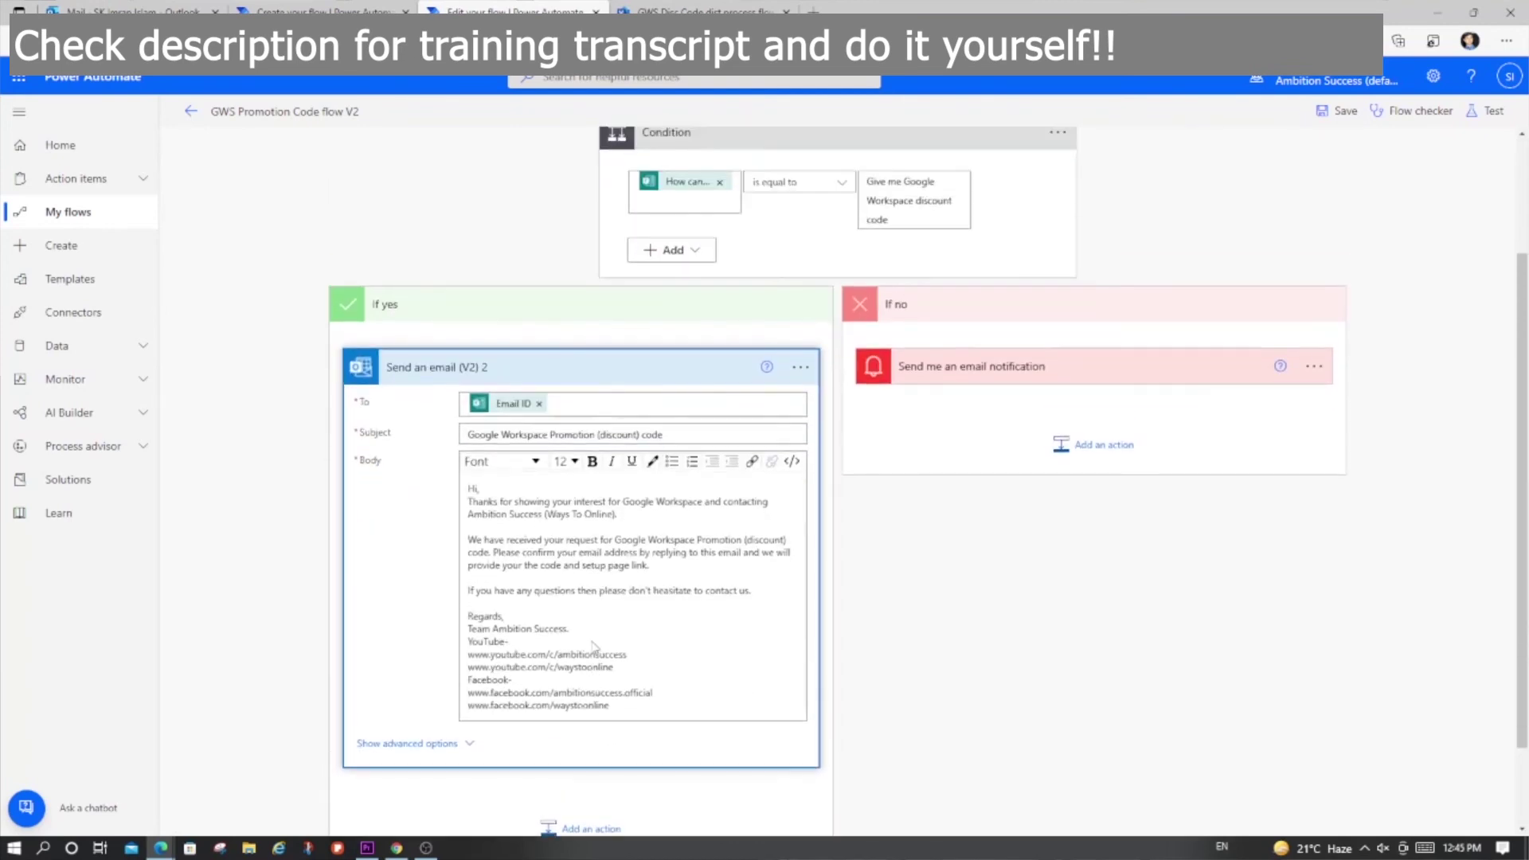